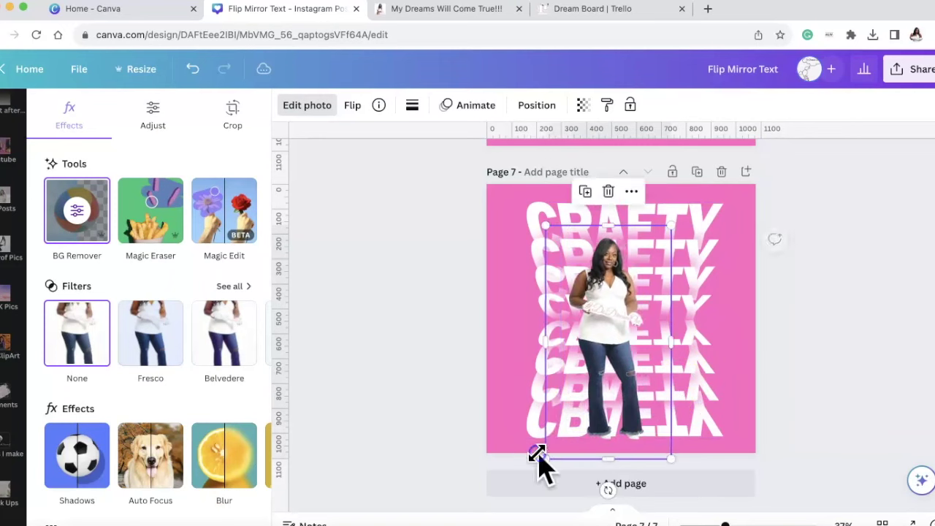
# Step: Move the cut-out photo of the woman to the horizontal centre of the CRAFTY text on page 7
pyautogui.moveTo(622, 358)
pyautogui.mouseDown()
pyautogui.moveTo(630, 339)
pyautogui.moveTo(634, 349)
pyautogui.mouseUp()
pyautogui.click(875, 355)
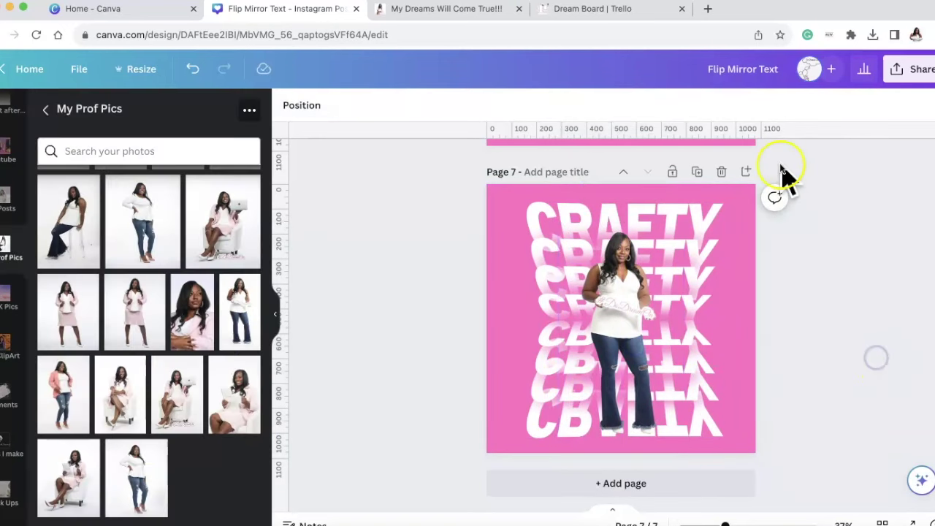
# Step: Duplicate page 7 and delete the woman's photo from the copy
pyautogui.click(696, 172)
pyautogui.click(634, 380)
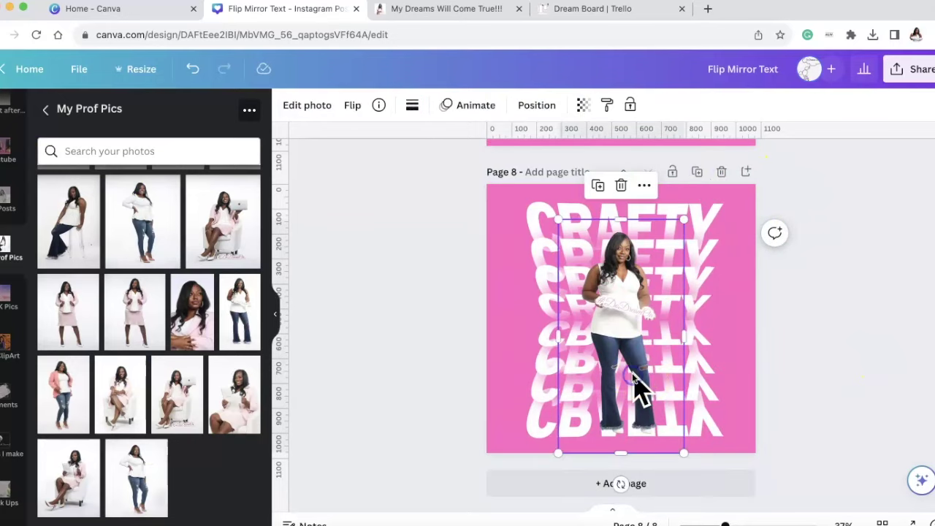
pyautogui.press('Delete')
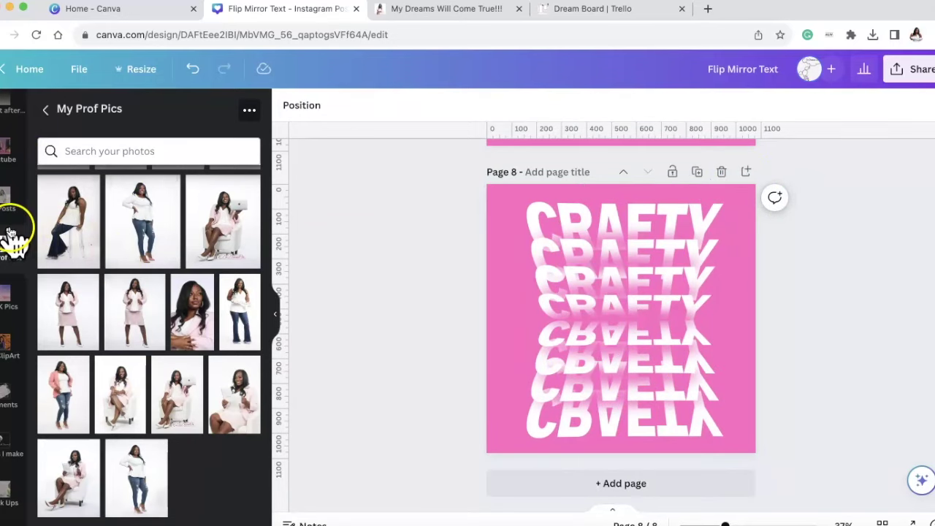
# Step: Browse the My ClipArt folder for a figure that suits the CRAFTY text design
pyautogui.click(9, 345)
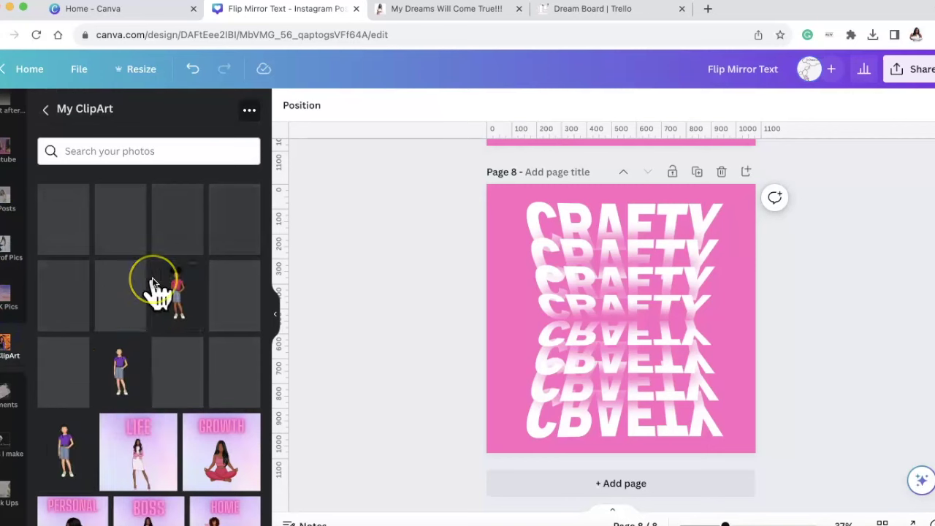
pyautogui.scroll(-1, 154, 283)
pyautogui.scroll(-10, 154, 283)
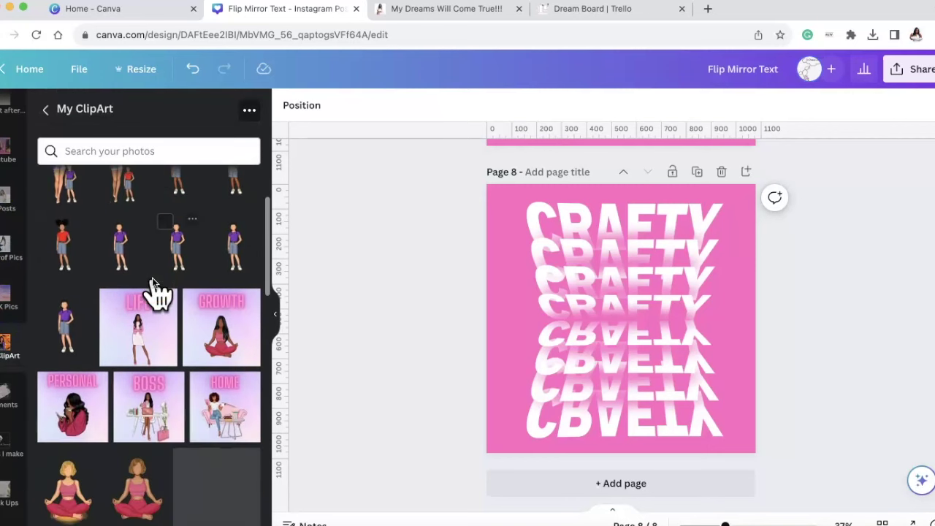
pyautogui.scroll(-3, 154, 283)
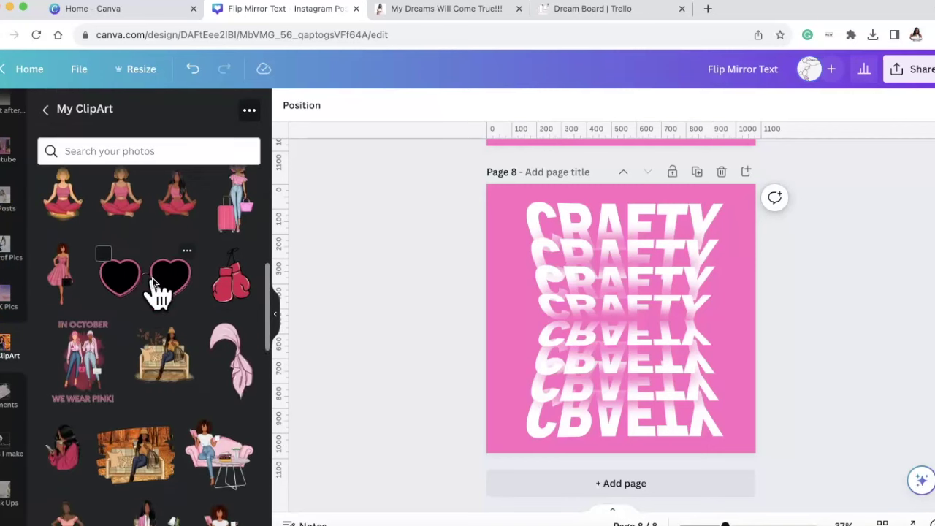
pyautogui.scroll(-8, 154, 283)
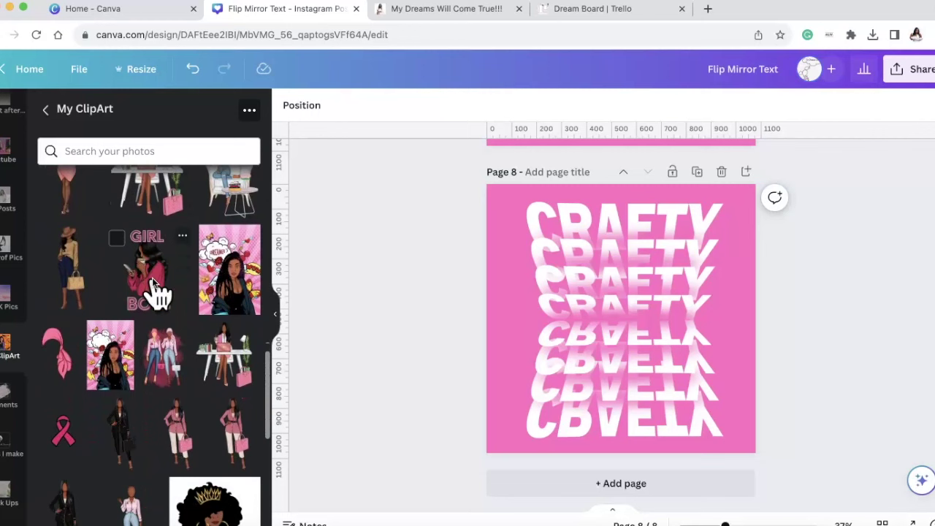
pyautogui.scroll(-8, 153, 283)
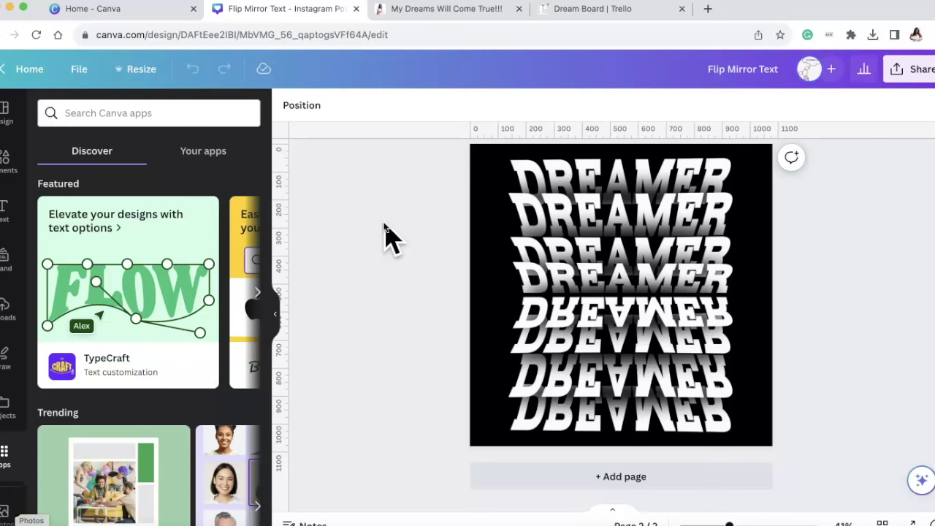
pyautogui.scroll(3, 383, 236)
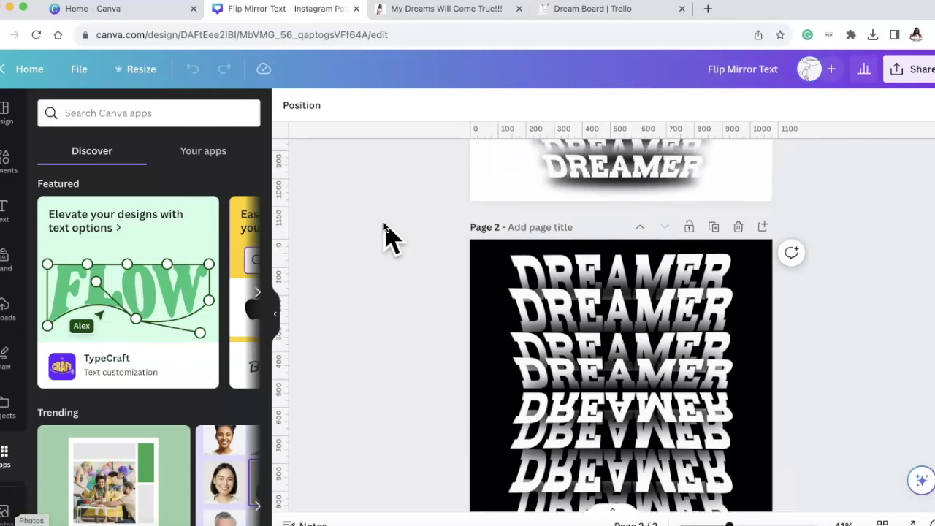
pyautogui.scroll(-3, 382, 236)
pyautogui.click(353, 182)
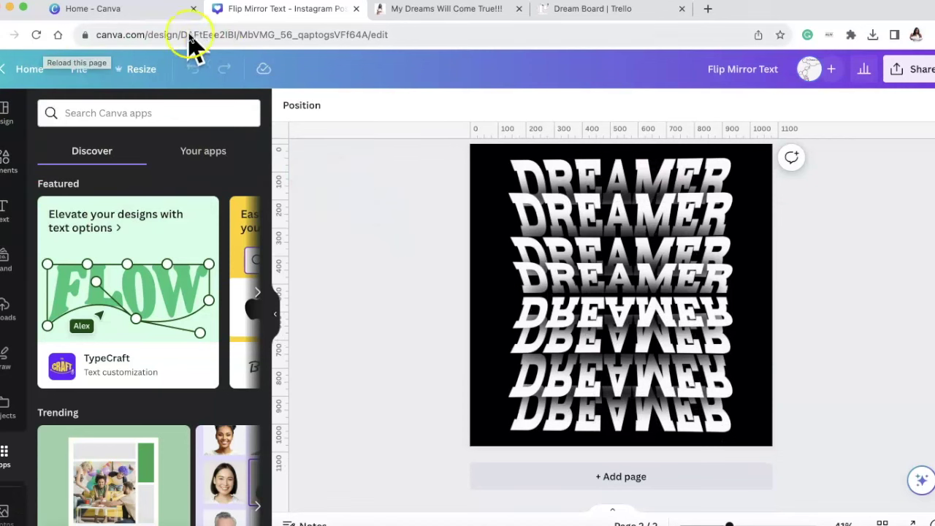
pyautogui.click(146, 9)
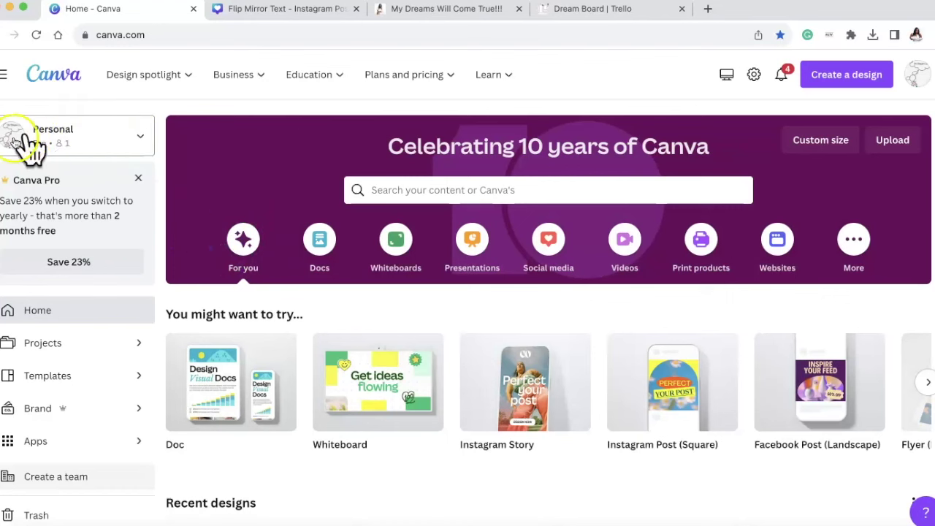
pyautogui.click(316, 10)
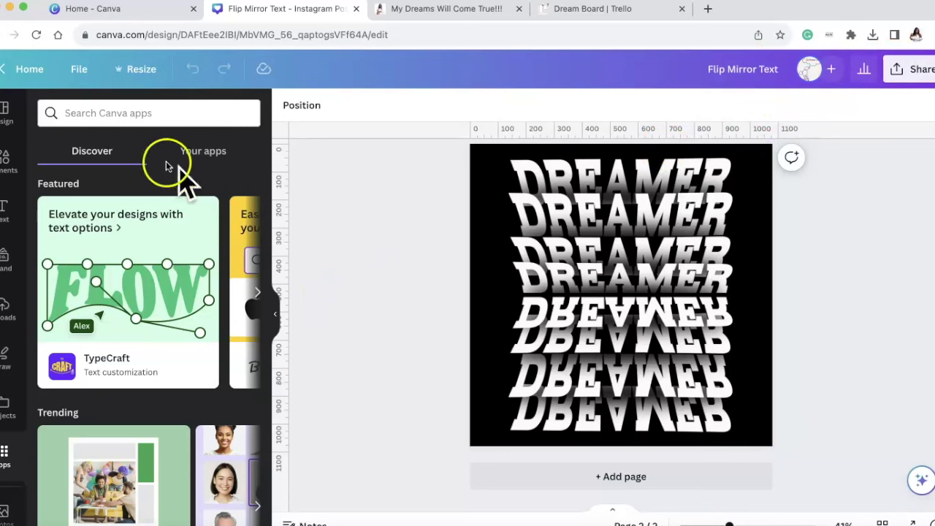
# Step: Check the format and pixel dimensions of the Flip Mirror Text design in its file details
pyautogui.click(79, 70)
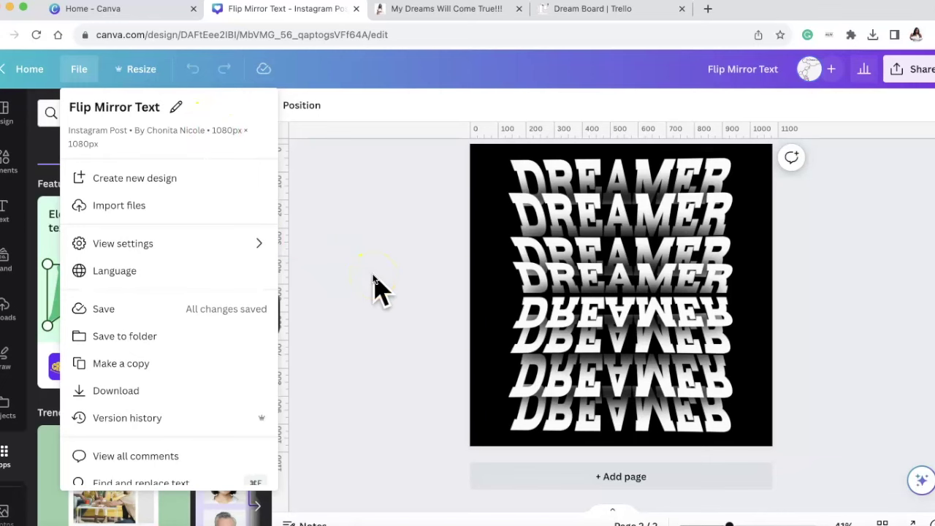
pyautogui.click(228, 146)
pyautogui.click(92, 130)
pyautogui.click(154, 141)
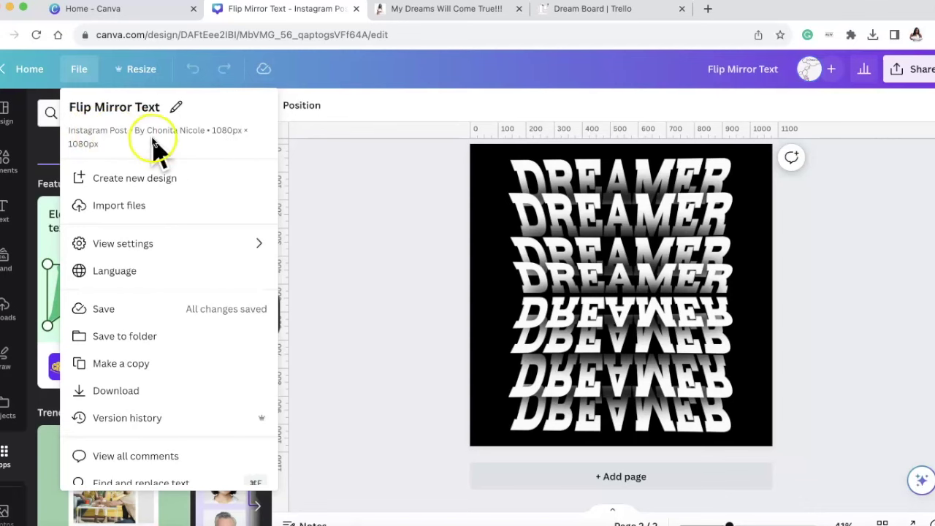
pyautogui.click(21, 122)
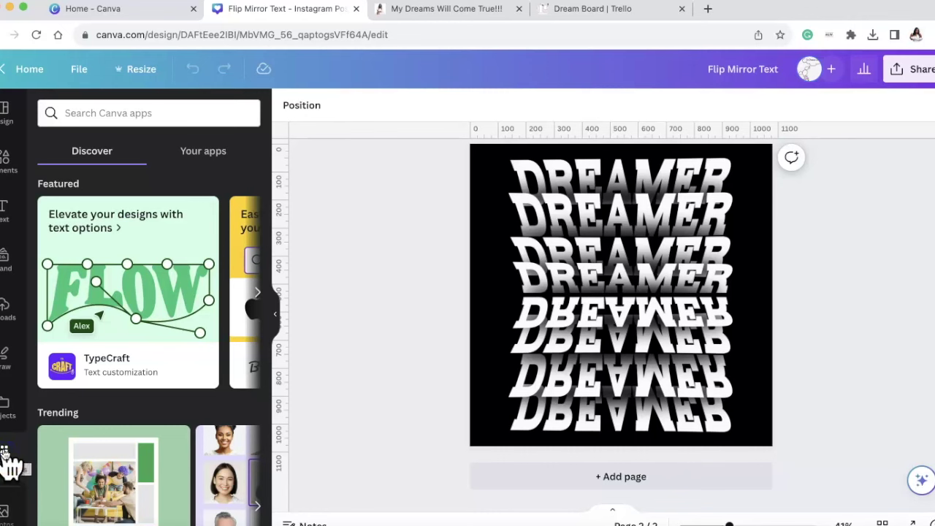
# Step: Search the Canva apps for TypeCraft and open it
pyautogui.click(120, 111)
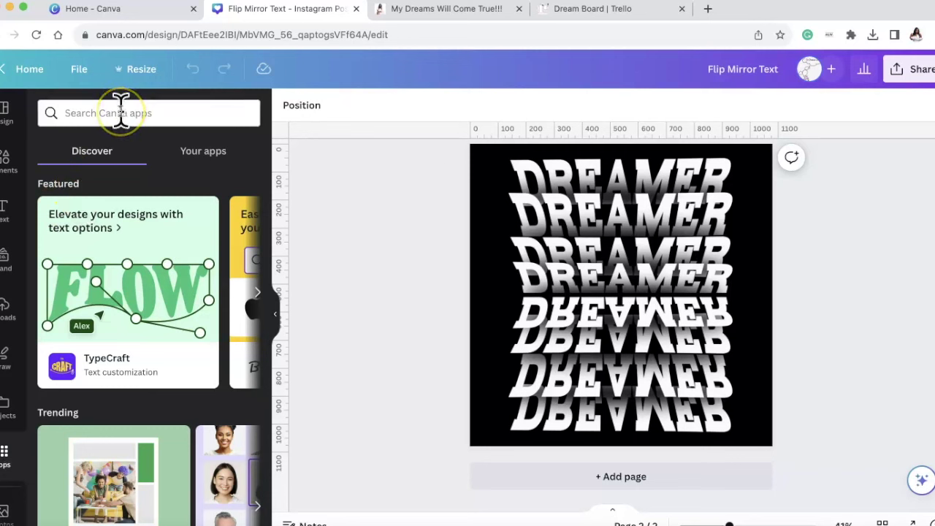
pyautogui.click(119, 228)
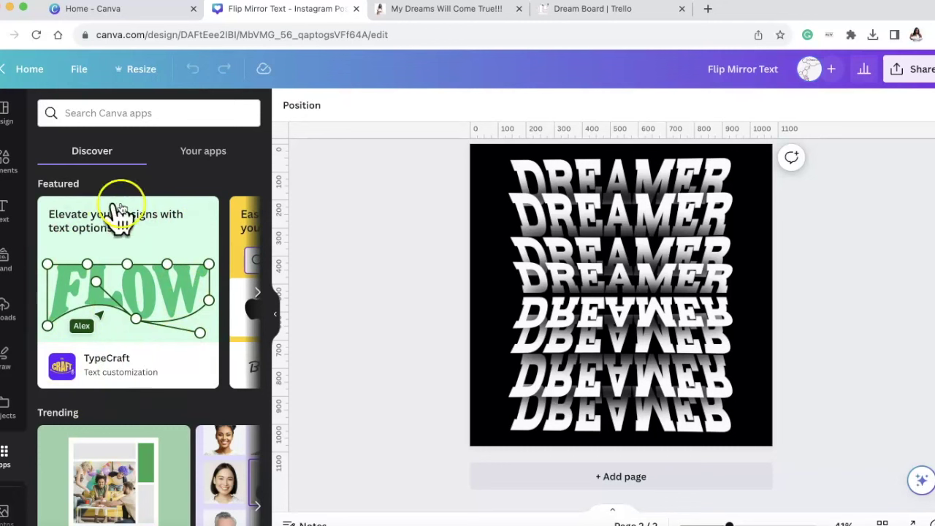
pyautogui.click(118, 104)
pyautogui.write('Type')
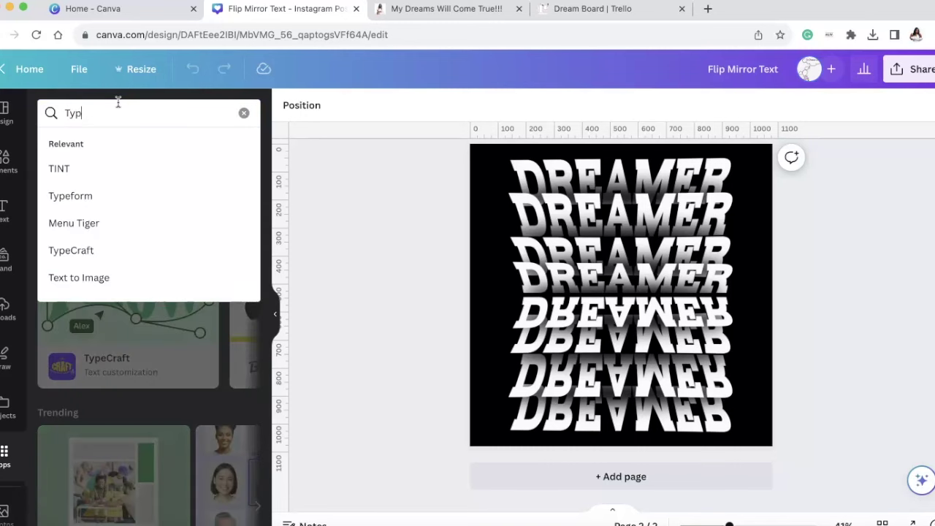
pyautogui.click(71, 196)
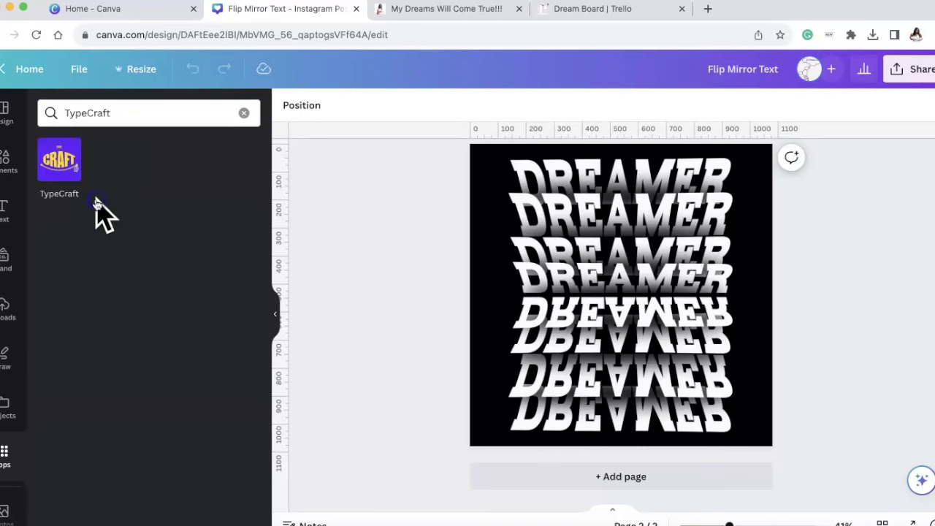
pyautogui.click(68, 175)
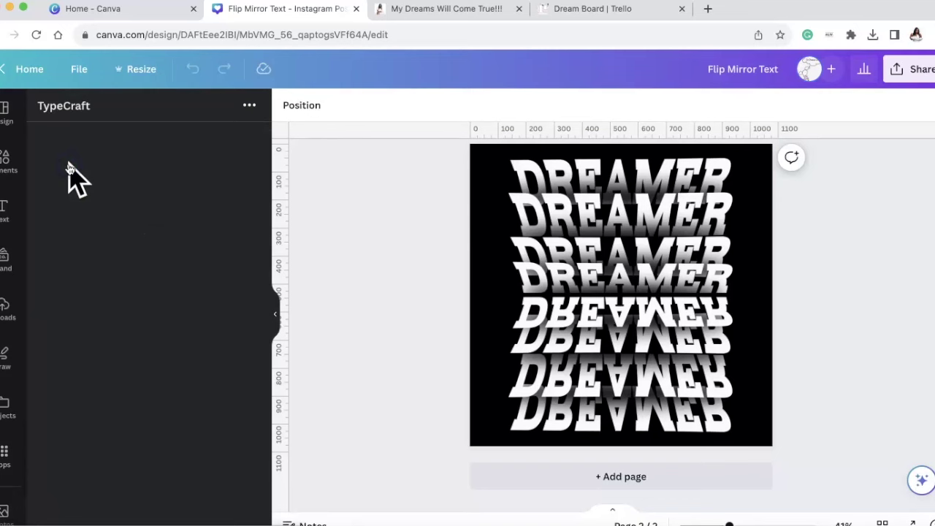
pyautogui.click(54, 154)
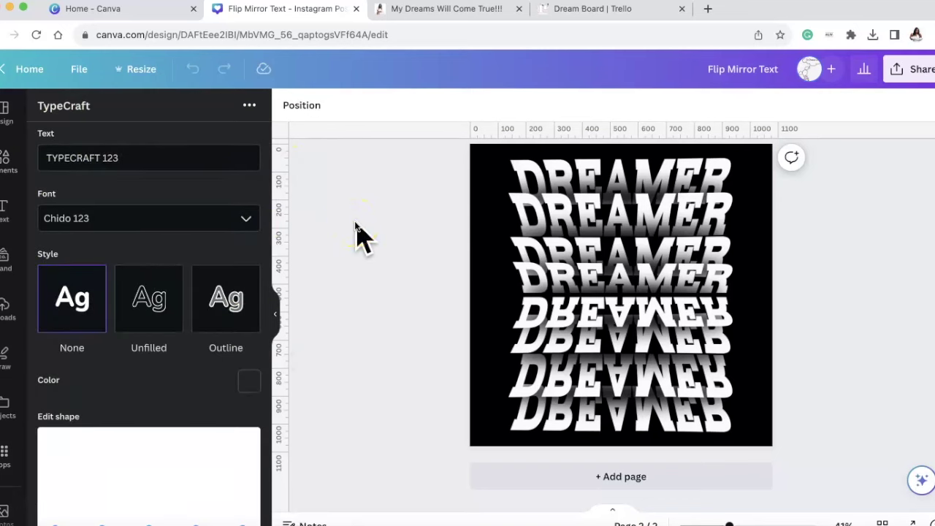
# Step: Add a blank page after page 2 with the DREAMER text and select it
pyautogui.scroll(1, 355, 220)
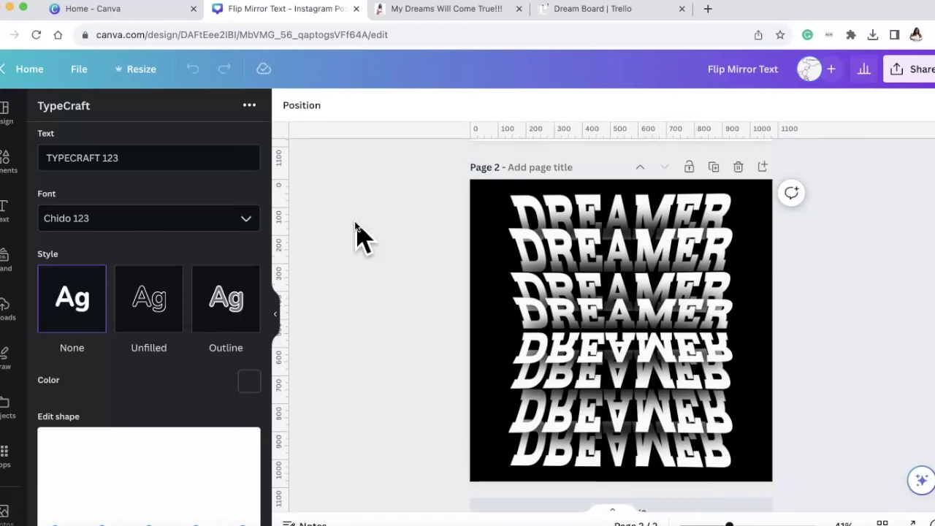
pyautogui.click(765, 162)
pyautogui.click(690, 260)
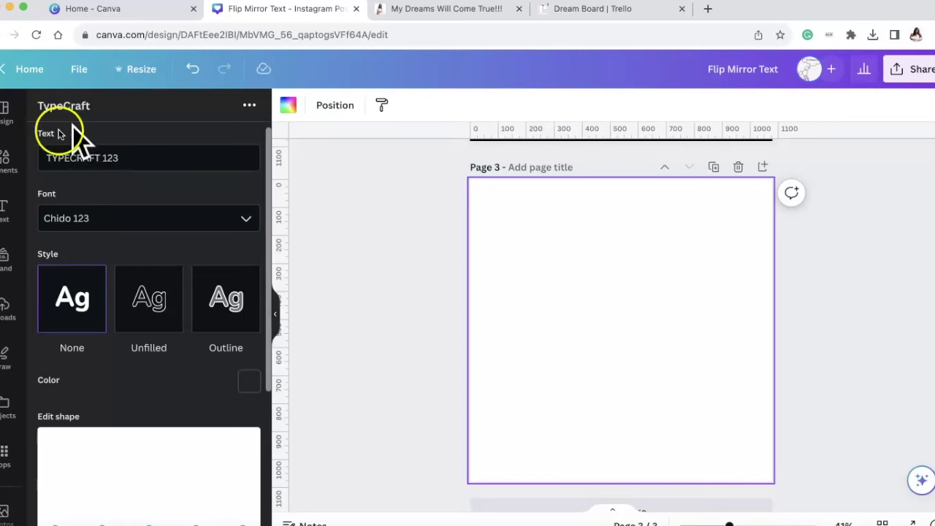
# Step: Examine TypeCraft's text, font, style, color and shape-editing options
pyautogui.click(155, 155)
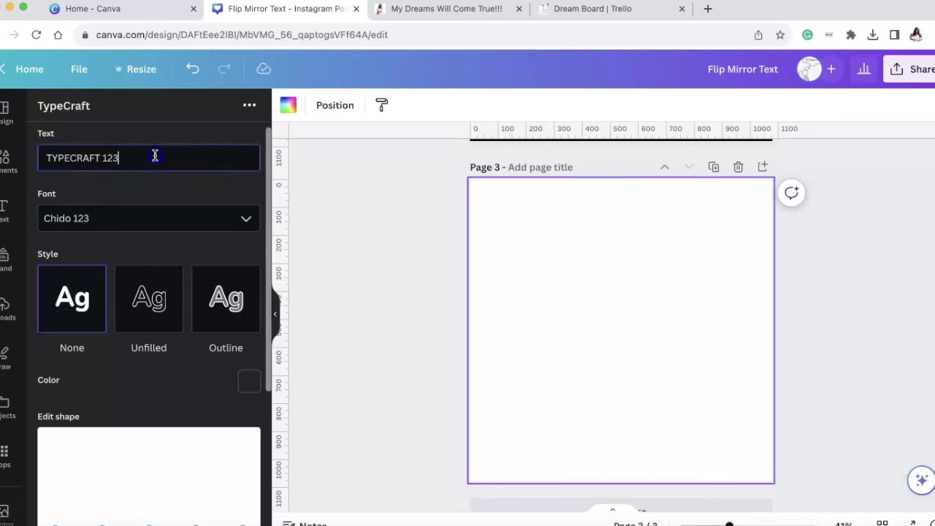
pyautogui.tripleClick(155, 156)
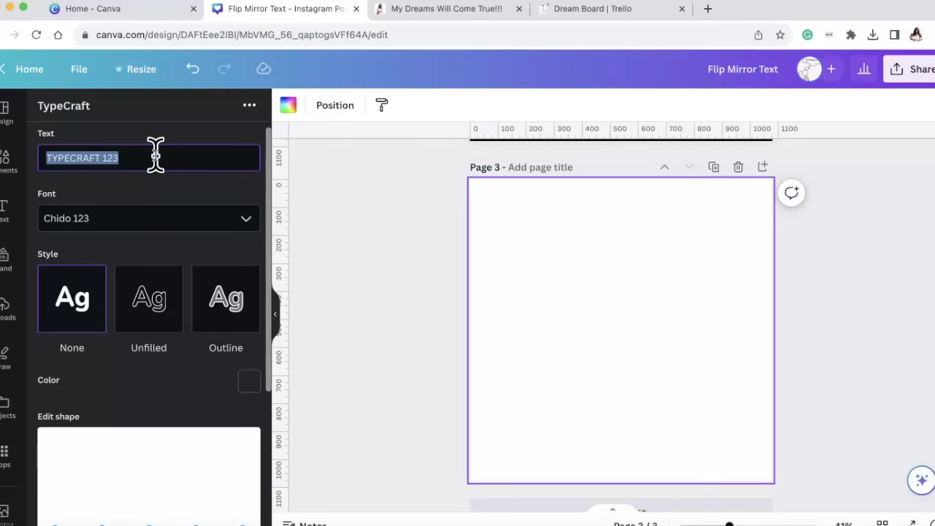
pyautogui.scroll(-3, 156, 151)
pyautogui.scroll(3, 163, 323)
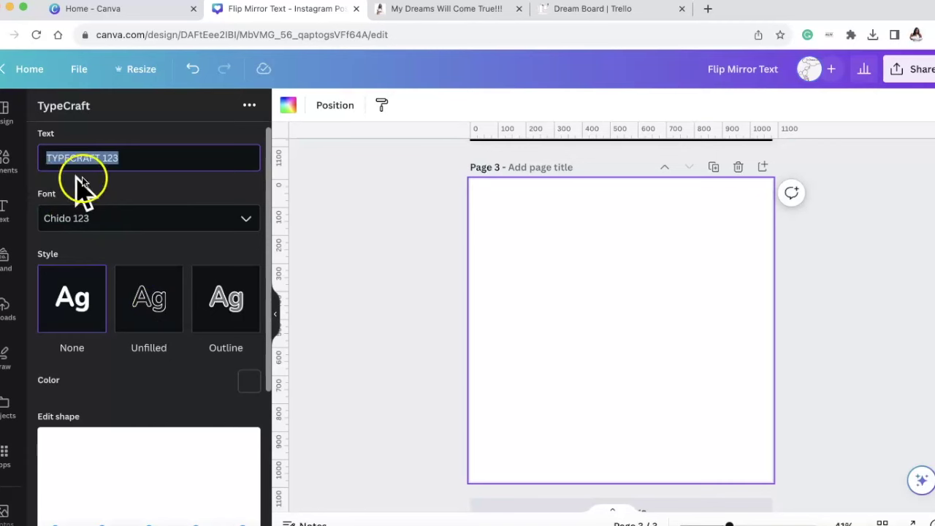
pyautogui.scroll(-4, 136, 164)
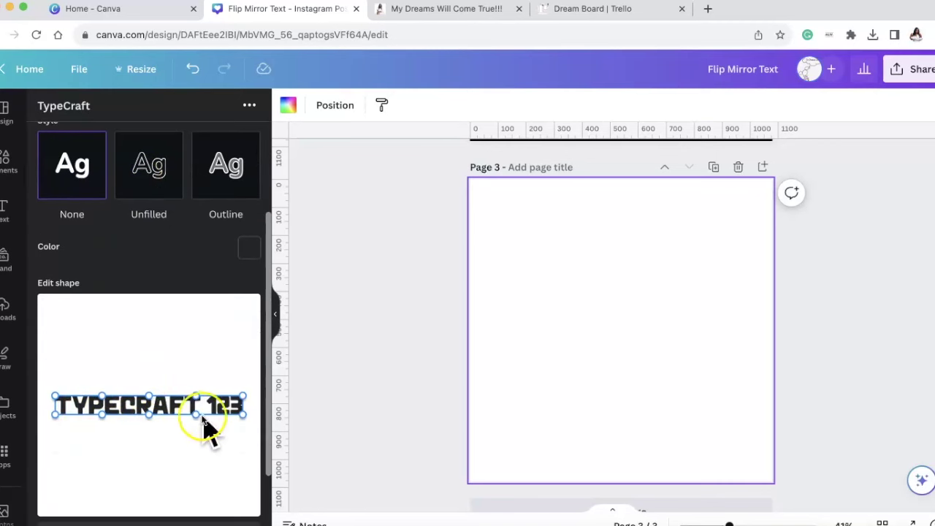
pyautogui.scroll(4, 220, 427)
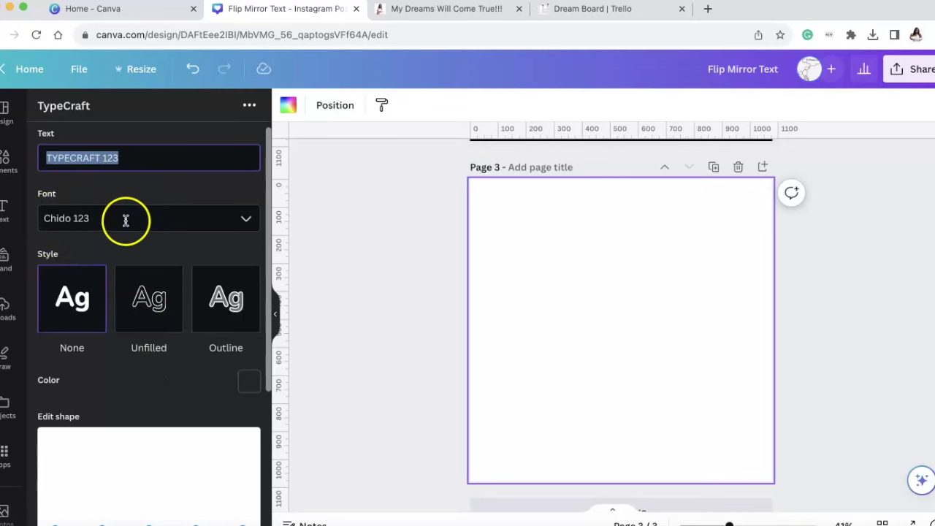
pyautogui.scroll(-2, 158, 314)
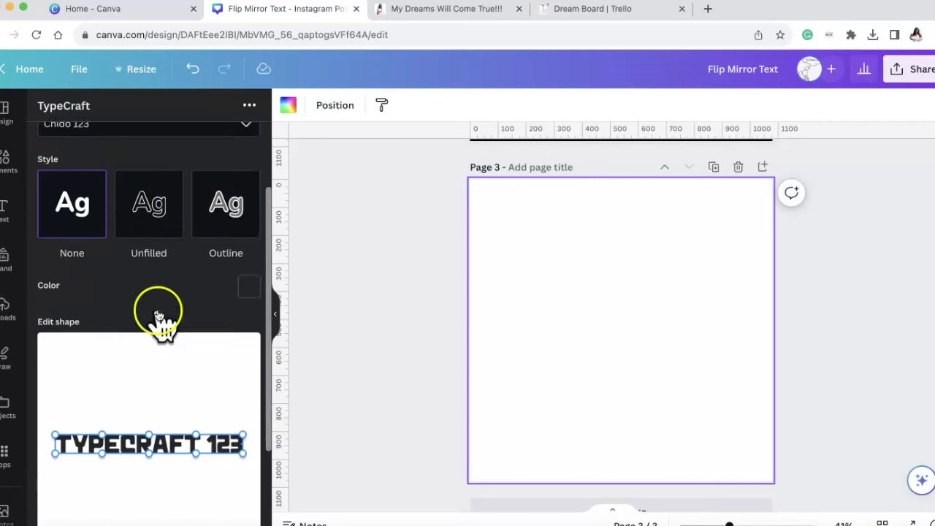
pyautogui.scroll(-3, 173, 372)
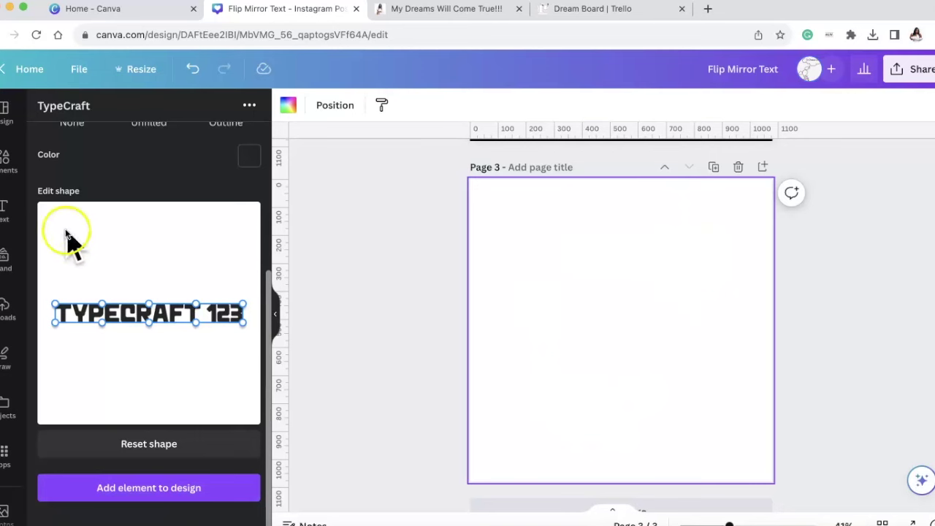
# Step: Set the TypeCraft text to "Crafty" and check it in the shape preview
pyautogui.scroll(5, 69, 226)
pyautogui.click(136, 153)
pyautogui.write('Crafty')
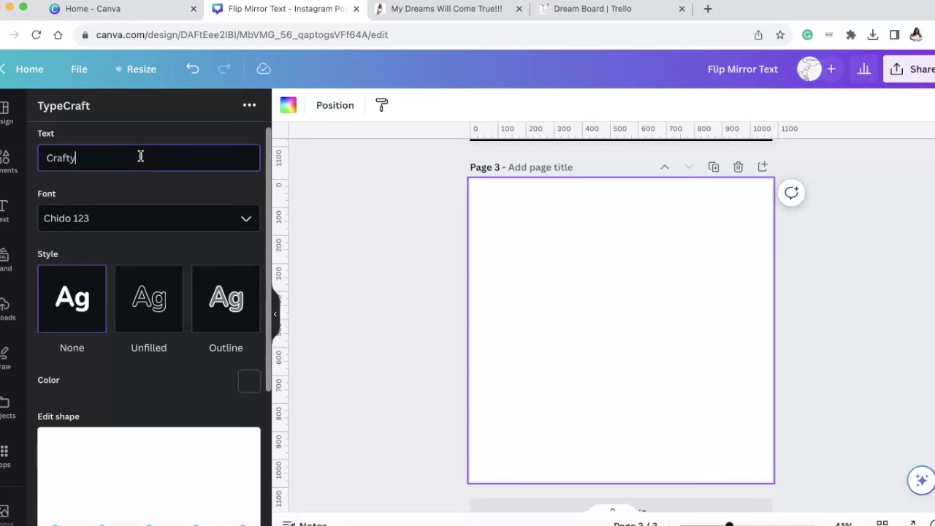
pyautogui.scroll(-3, 163, 449)
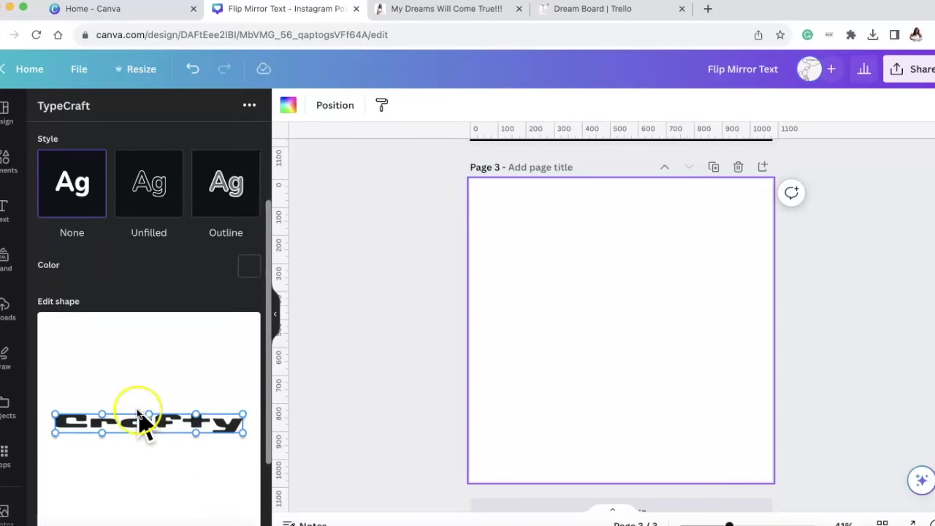
# Step: Replace the TypeCraft text with "CRAFTY" in all capitals and check the shape preview
pyautogui.scroll(3, 138, 420)
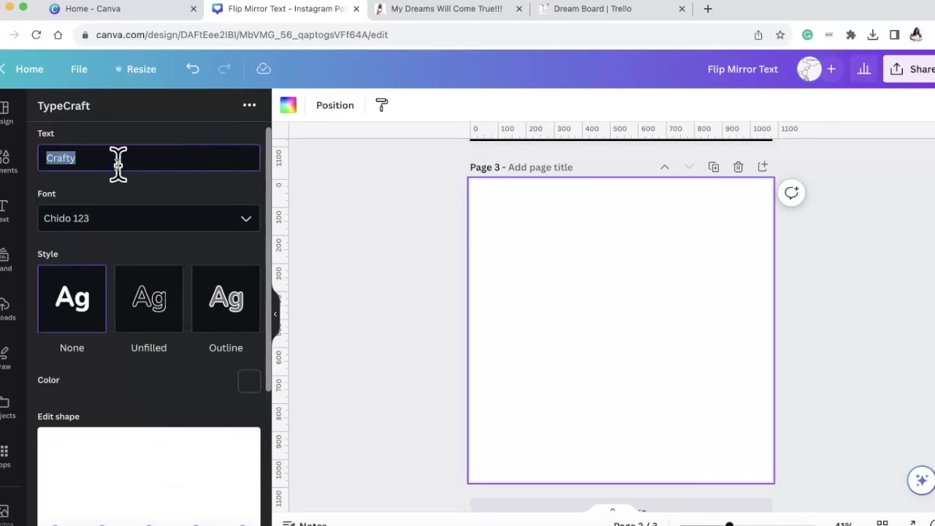
pyautogui.write('CRAFTY')
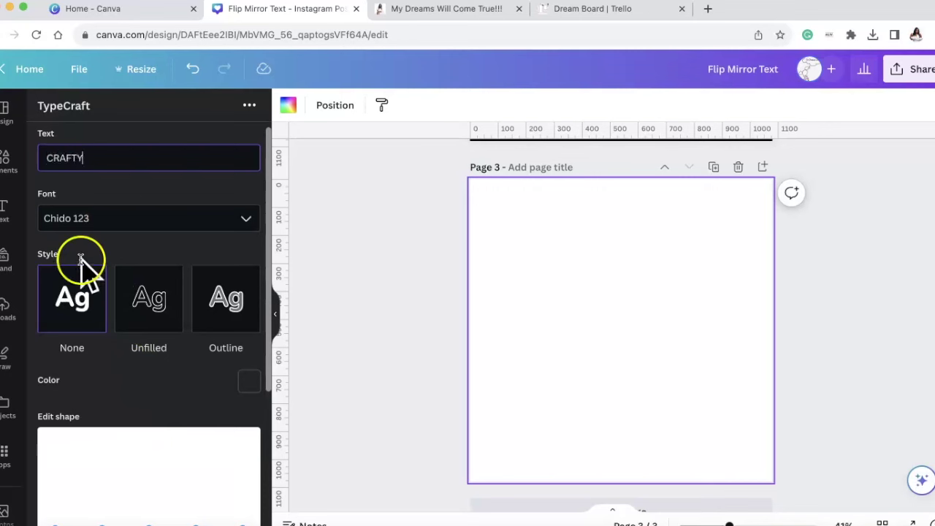
pyautogui.scroll(-3, 81, 263)
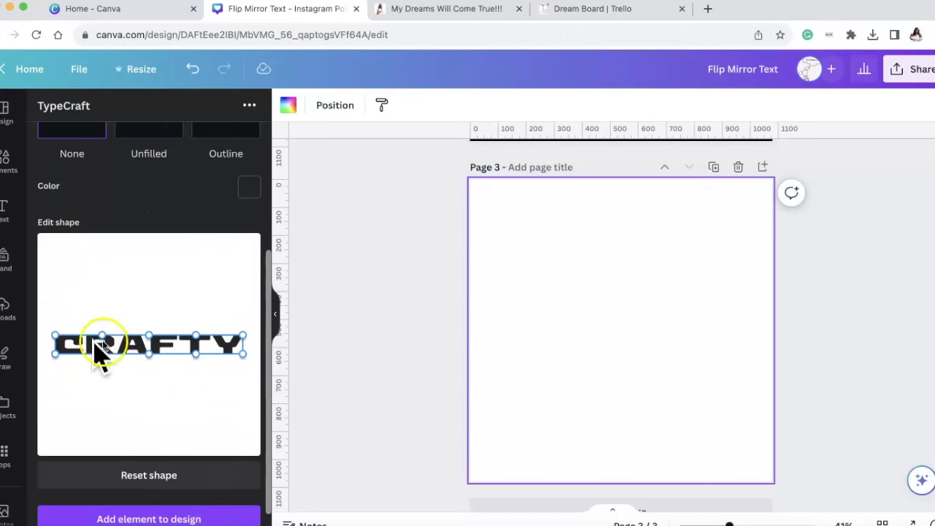
# Step: Set the TypeCraft font to Murs Gothic 123 and check the word CRAFTY in the shape preview
pyautogui.scroll(5, 175, 267)
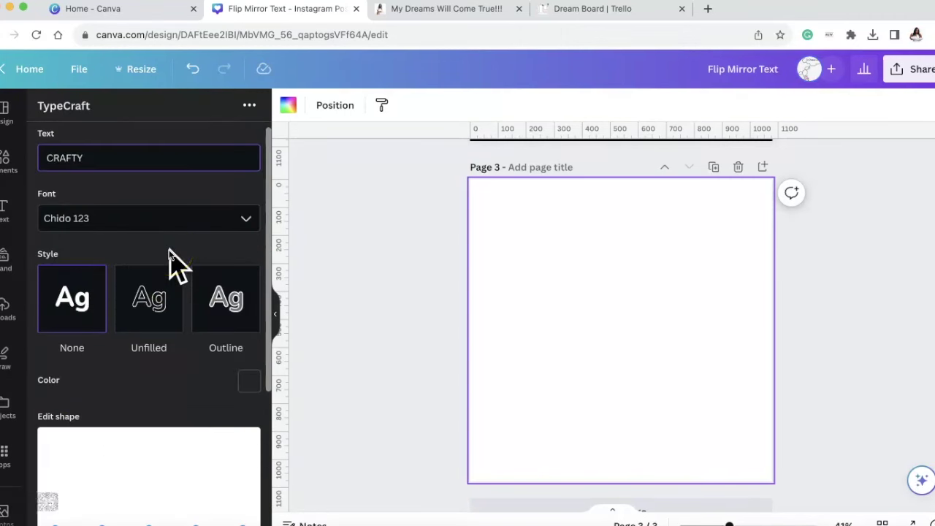
pyautogui.click(249, 217)
pyautogui.scroll(2, 209, 278)
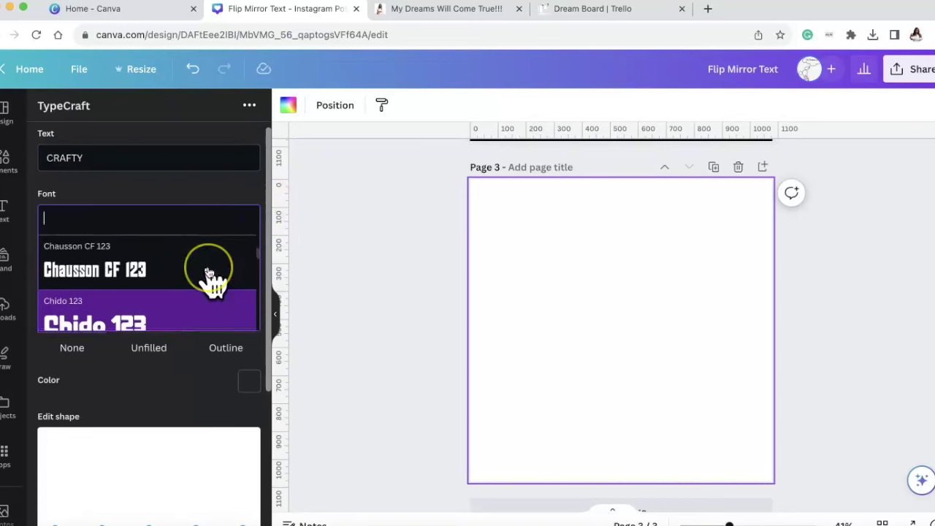
pyautogui.click(52, 261)
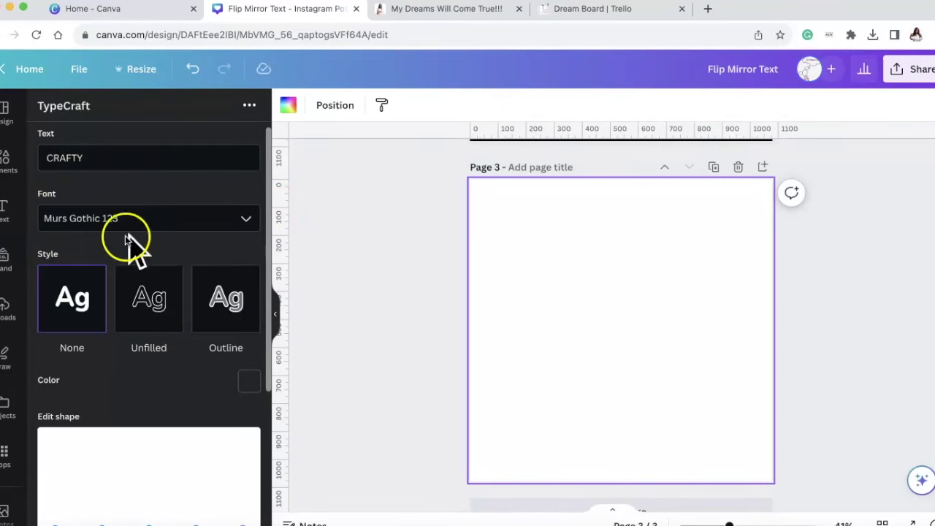
pyautogui.scroll(-3, 175, 234)
pyautogui.scroll(-1, 170, 228)
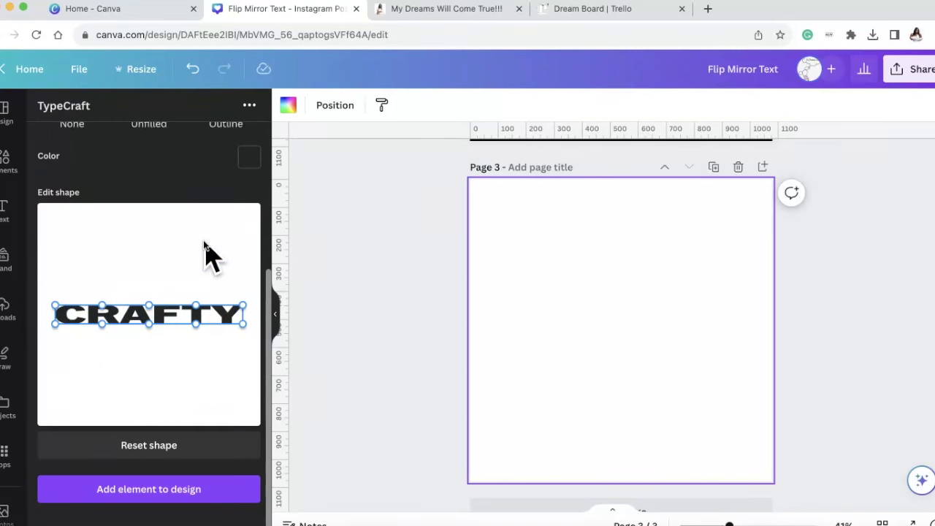
pyautogui.scroll(4, 203, 245)
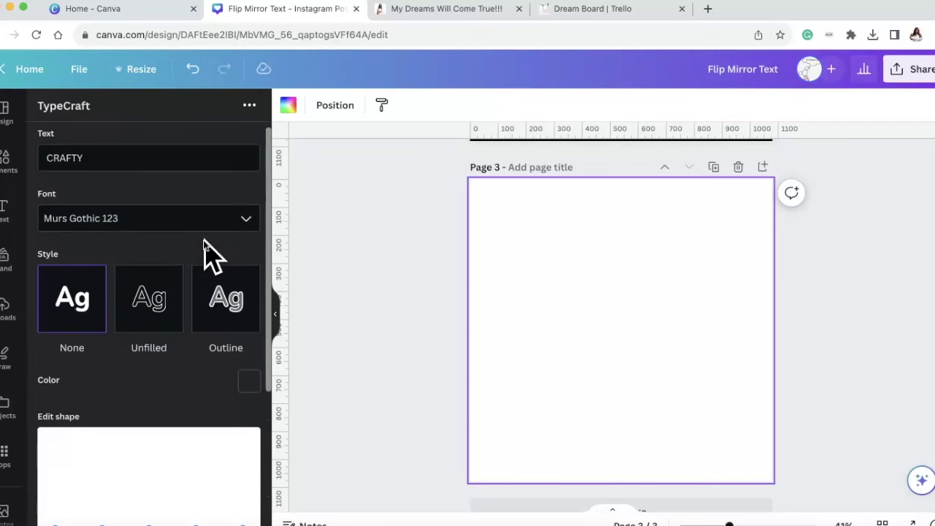
pyautogui.scroll(-4, 204, 241)
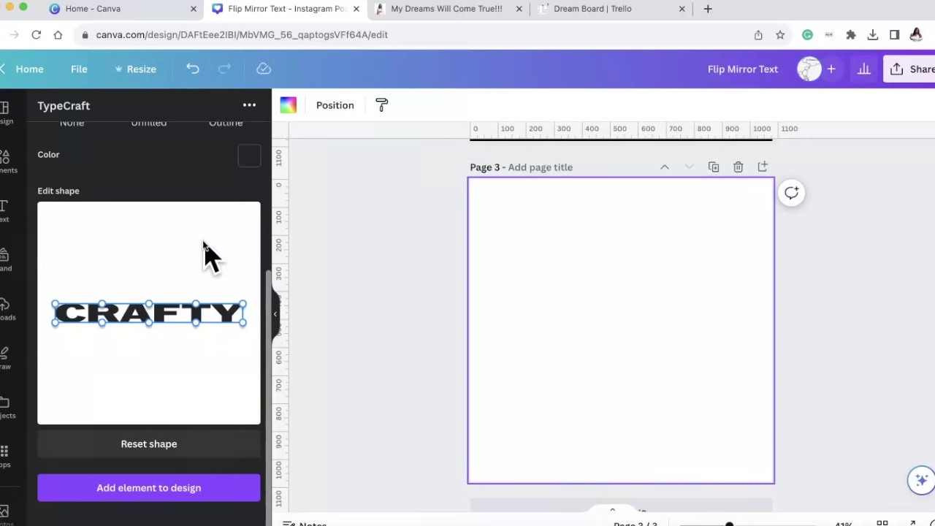
# Step: Change the TypeCraft text color to white, #ffffff
pyautogui.click(248, 159)
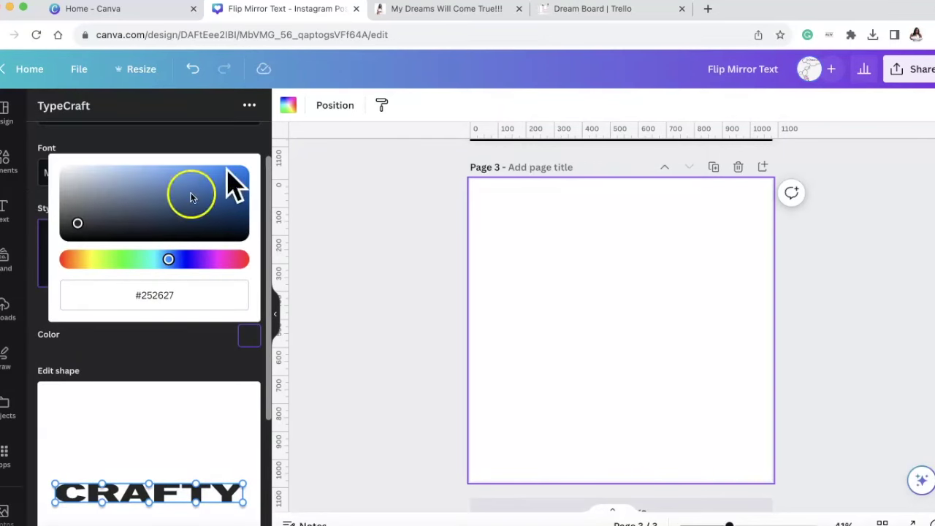
pyautogui.click(66, 173)
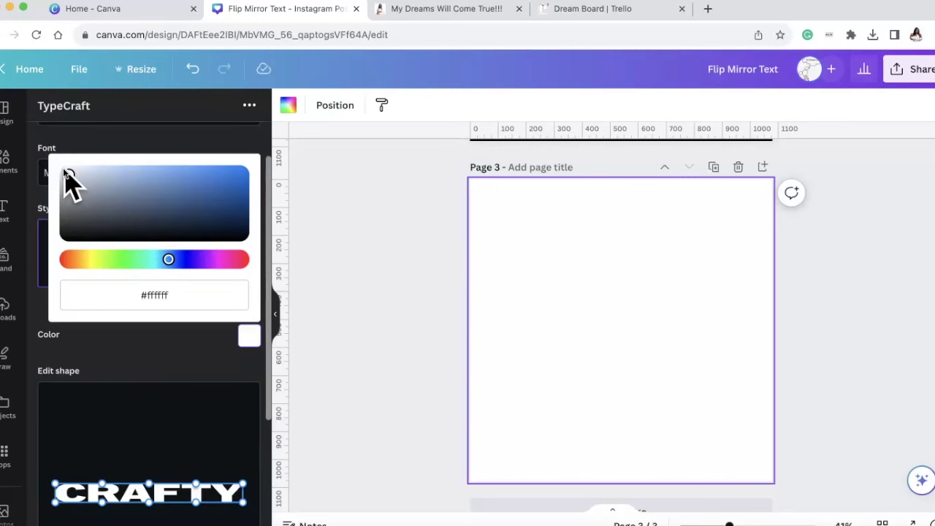
pyautogui.click(512, 199)
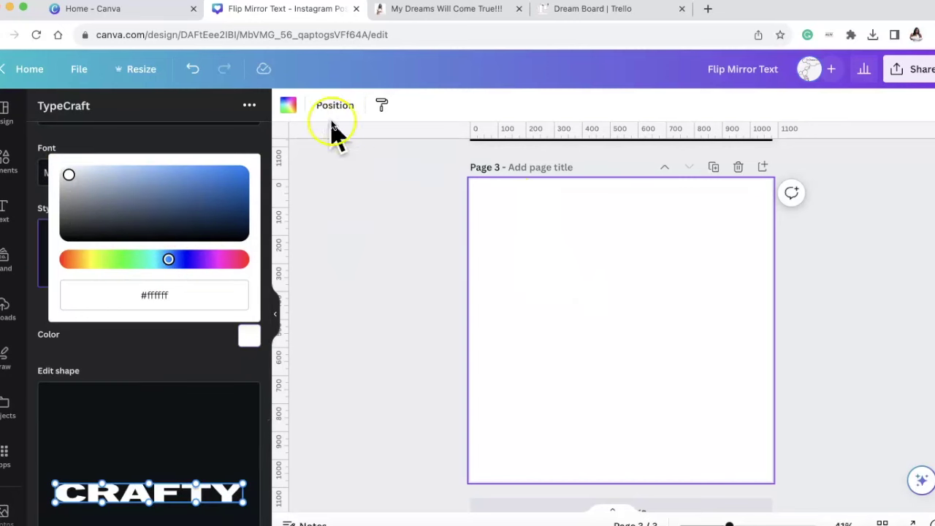
# Step: Set the background of page 3 to black, #000000, and return to TypeCraft
pyautogui.click(291, 106)
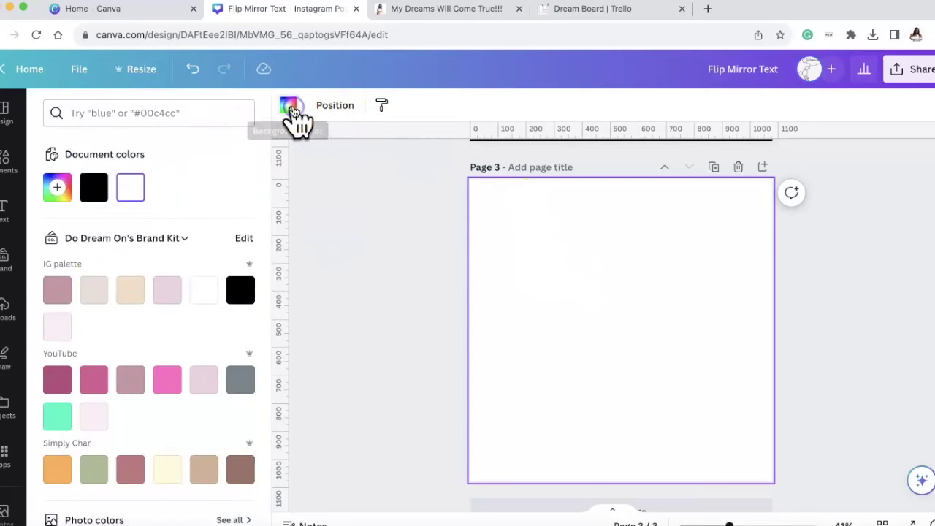
pyautogui.click(94, 187)
pyautogui.click(94, 188)
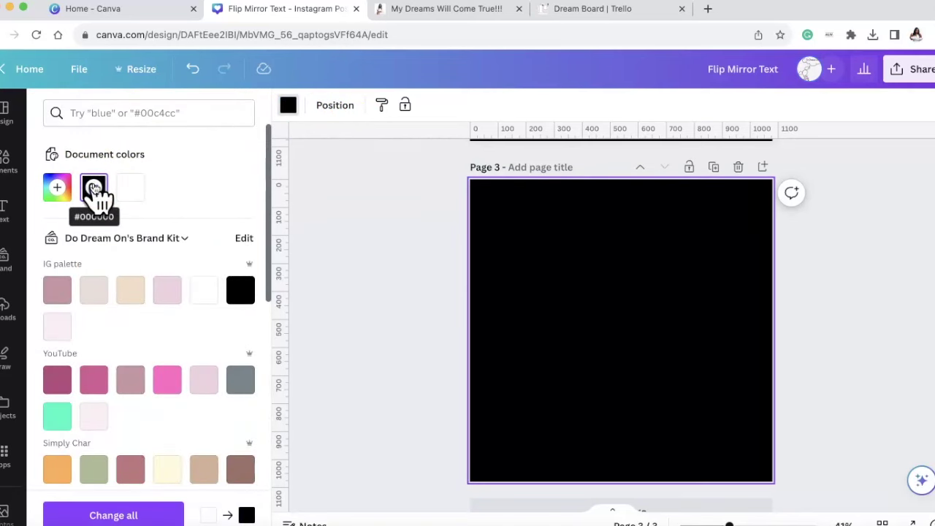
pyautogui.click(341, 243)
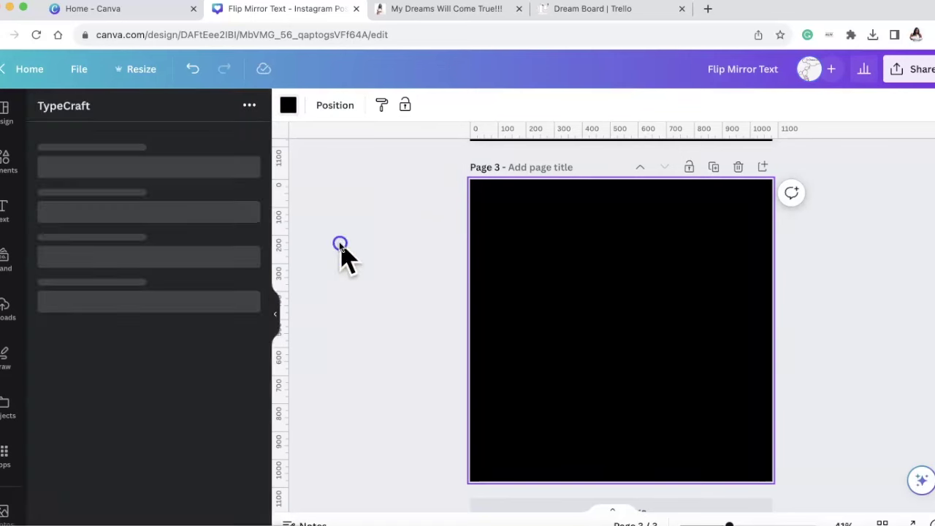
# Step: Replace the default TypeCraft text with "CRAFTY" in all capitals
pyautogui.scroll(-3, 183, 268)
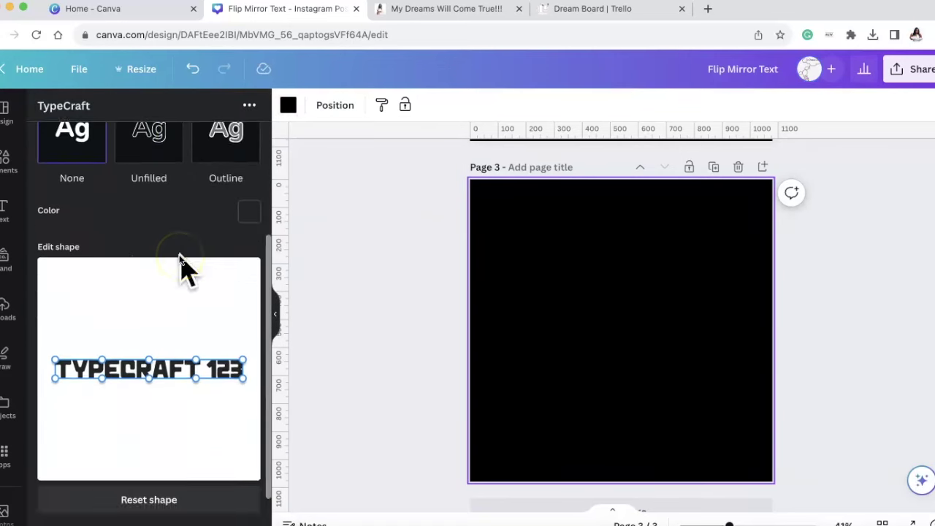
pyautogui.scroll(3, 183, 265)
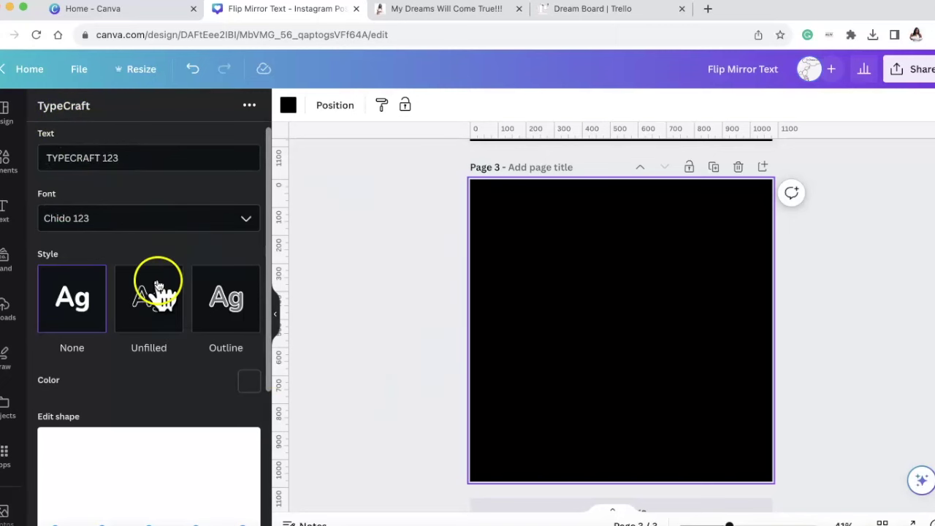
pyautogui.tripleClick(140, 157)
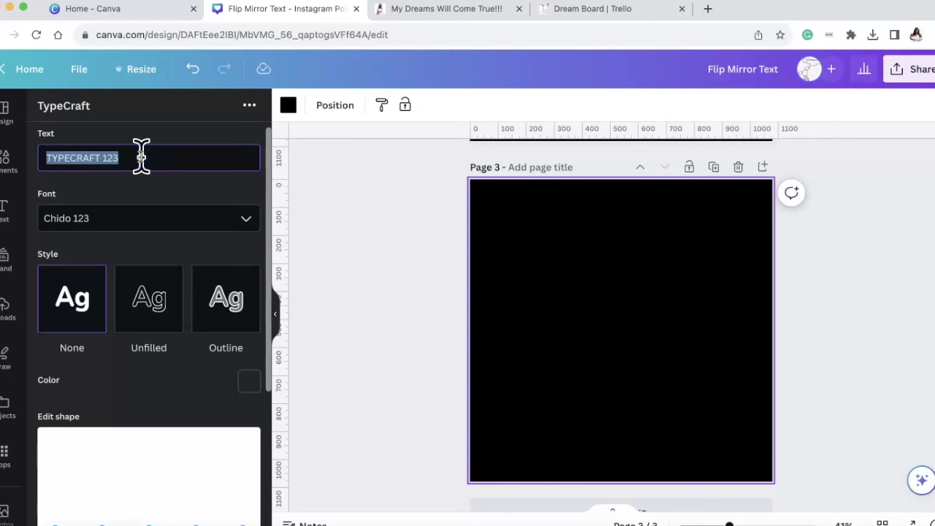
pyautogui.write('Crafty')
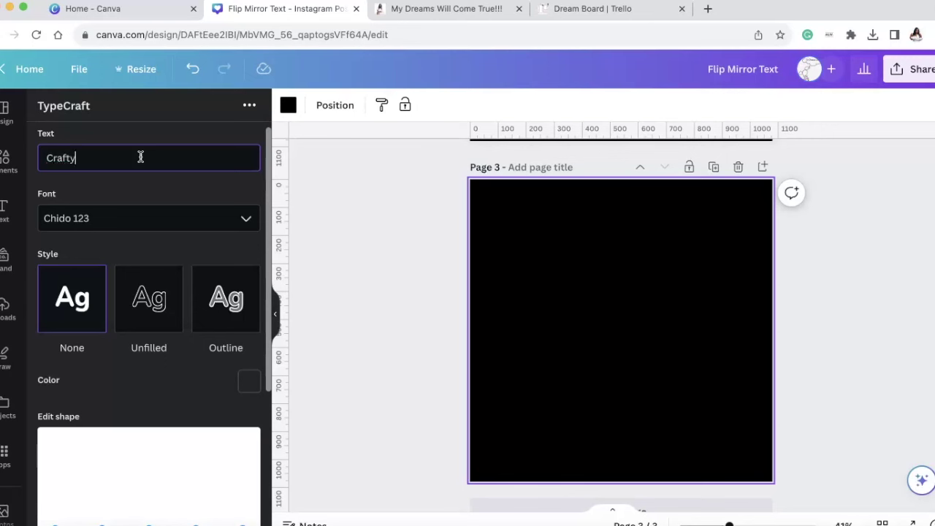
pyautogui.write('CRAFTY')
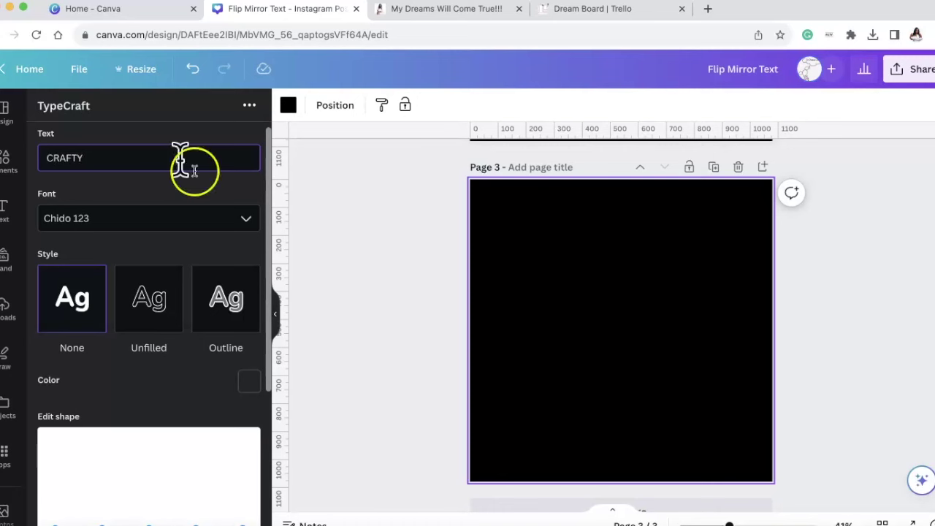
# Step: Choose Murs Gothic 123 as the font for the CRAFTY text
pyautogui.click(246, 217)
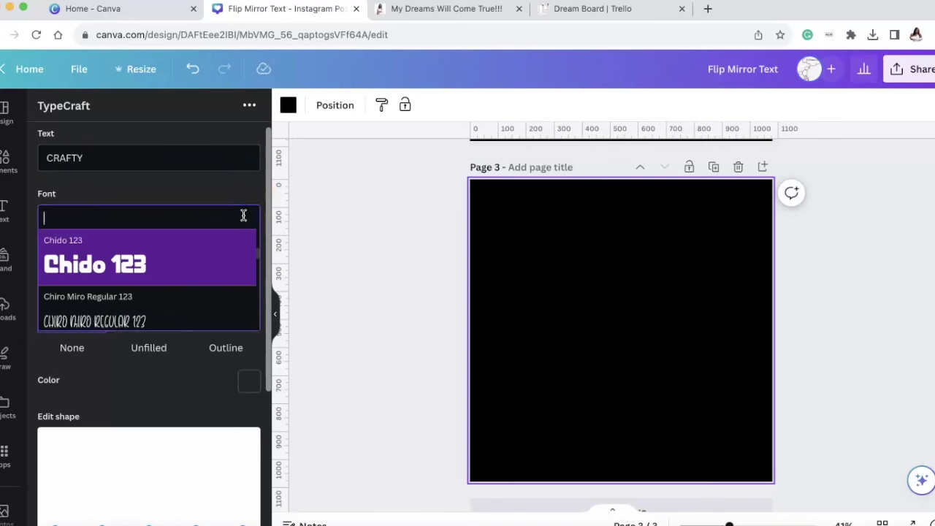
pyautogui.click(191, 265)
pyautogui.scroll(-3, 191, 267)
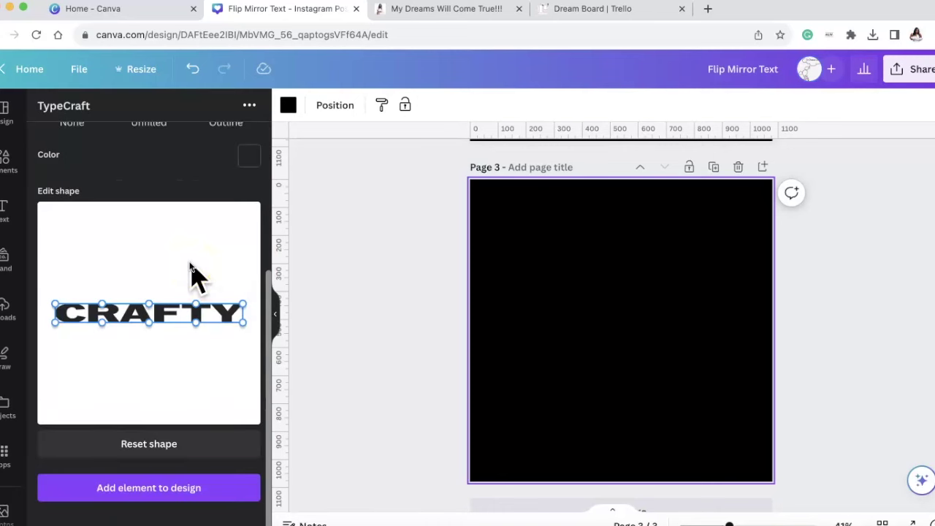
# Step: Color the CRAFTY text white, #ffffff, and check it in the shape preview
pyautogui.click(249, 155)
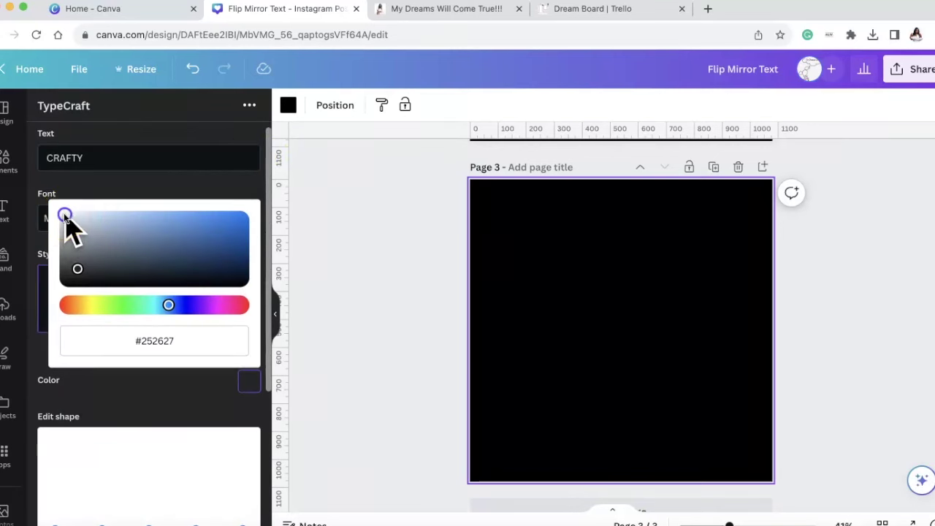
pyautogui.click(64, 214)
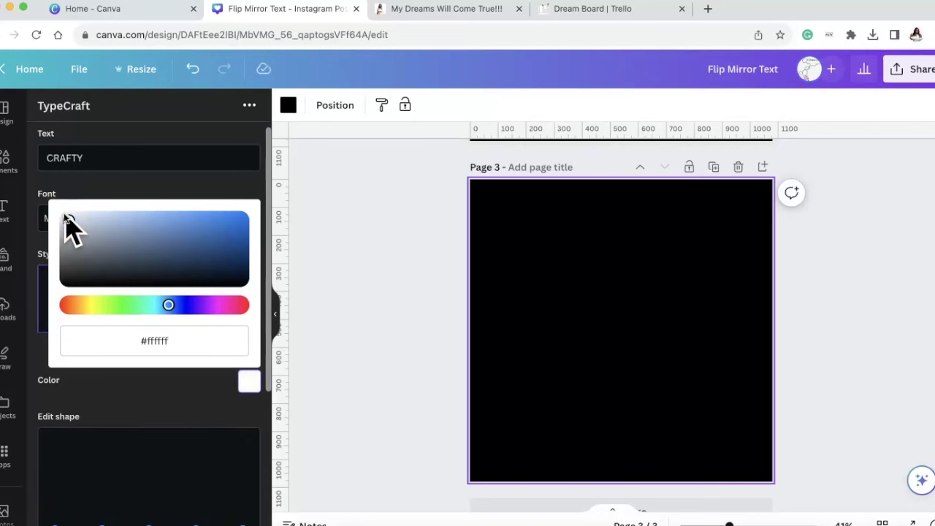
pyautogui.moveTo(64, 220)
pyautogui.mouseDown()
pyautogui.moveTo(78, 217)
pyautogui.moveTo(69, 210)
pyautogui.mouseUp()
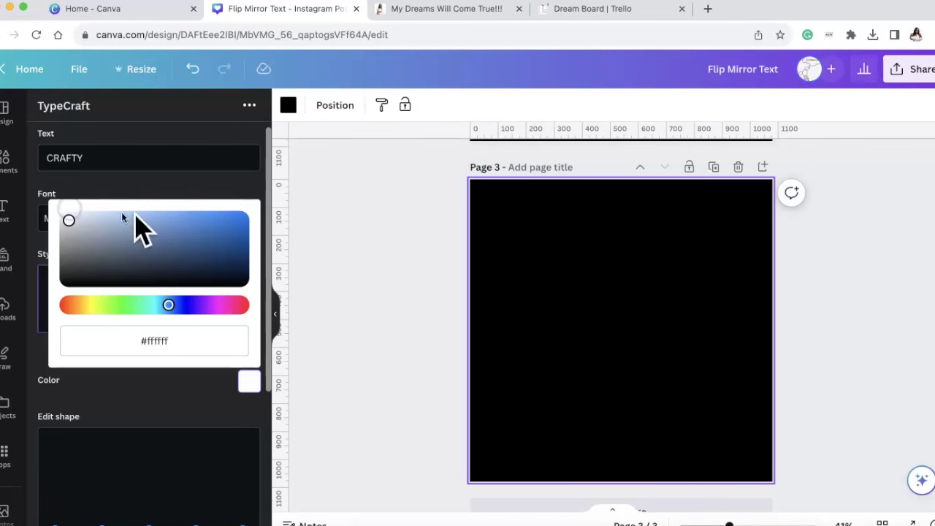
pyautogui.click(183, 405)
pyautogui.scroll(-3, 182, 409)
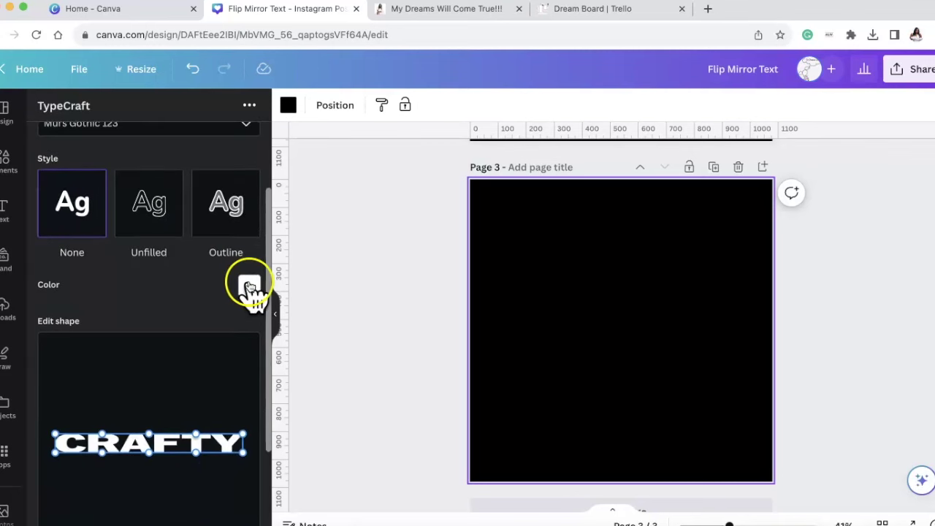
pyautogui.scroll(-3, 248, 286)
pyautogui.scroll(-1, 248, 286)
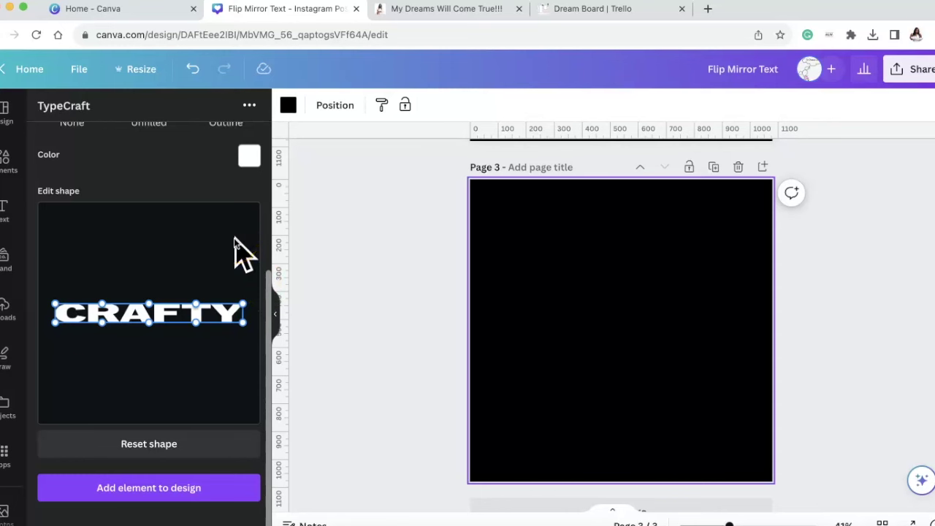
# Step: Try reshaping CRAFTY by pulling both upper corner points outward, and reset the shape
pyautogui.moveTo(236, 245); pyautogui.dragTo(246, 311)
pyautogui.moveTo(243, 309); pyautogui.dragTo(198, 307)
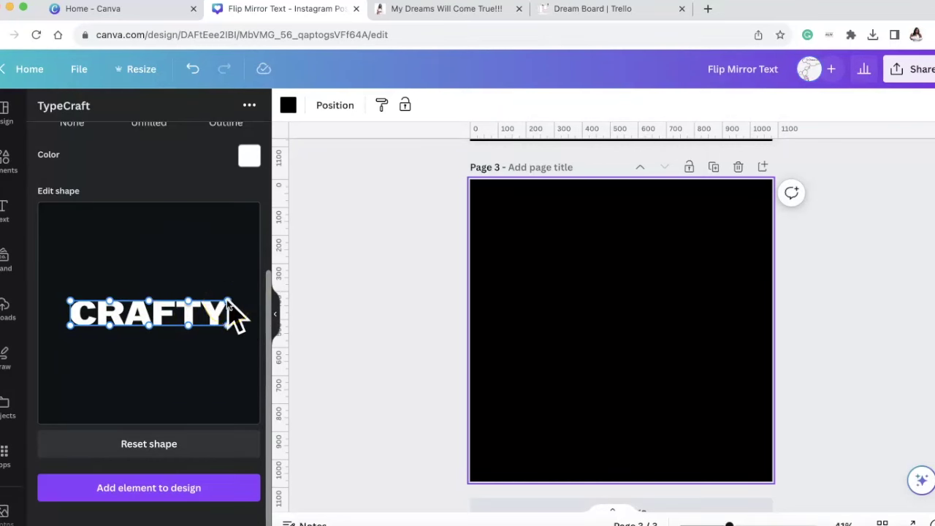
pyautogui.moveTo(228, 304); pyautogui.dragTo(80, 298)
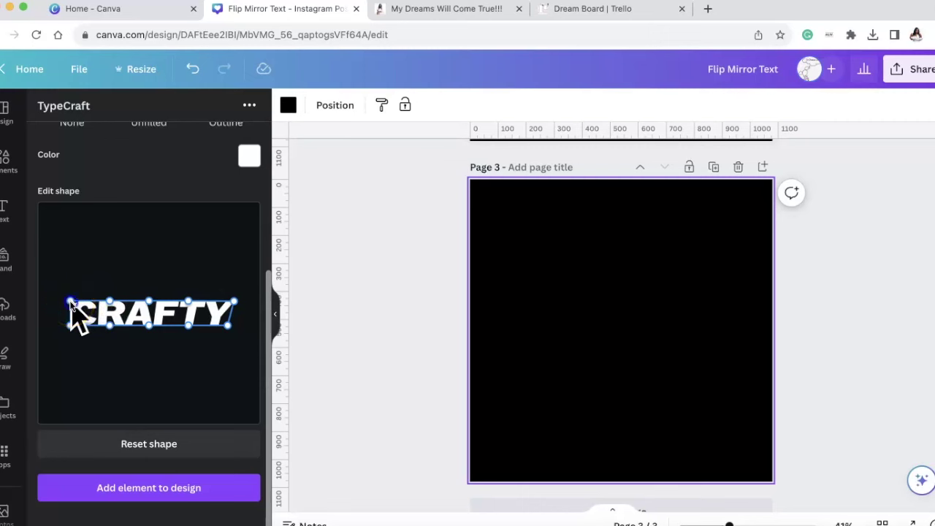
pyautogui.moveTo(69, 302); pyautogui.dragTo(64, 304)
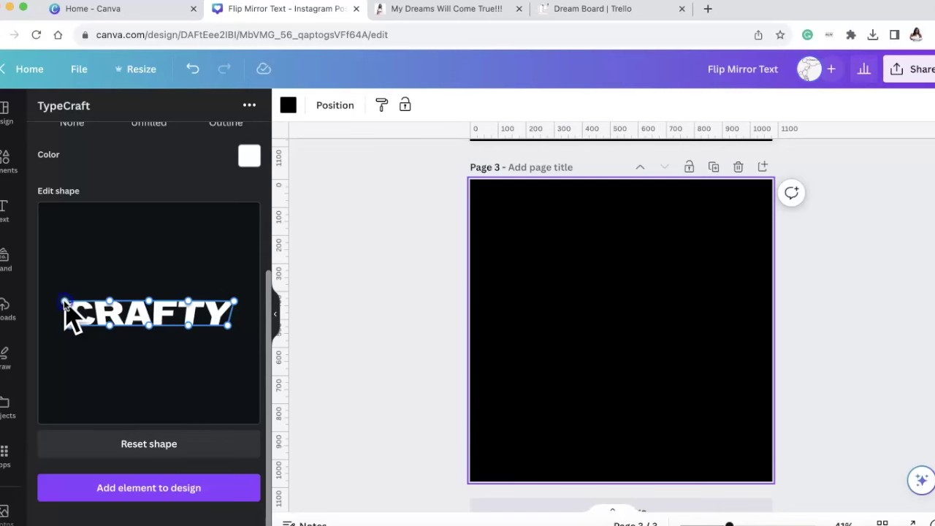
pyautogui.click(166, 227)
pyautogui.click(64, 303)
pyautogui.moveTo(63, 304)
pyautogui.mouseDown()
pyautogui.moveTo(41, 311)
pyautogui.moveTo(100, 383)
pyautogui.moveTo(62, 336)
pyautogui.moveTo(54, 297)
pyautogui.mouseUp()
pyautogui.click(168, 425)
pyautogui.click(167, 443)
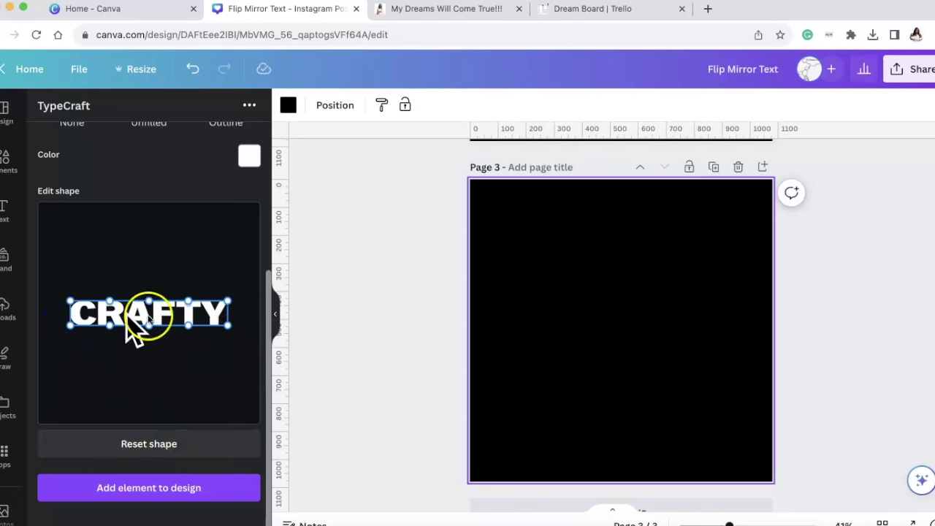
# Step: Try flaring CRAFTY's upper corners outward and lowering the upper-edge point above the R, and reset the shape
pyautogui.click(233, 303)
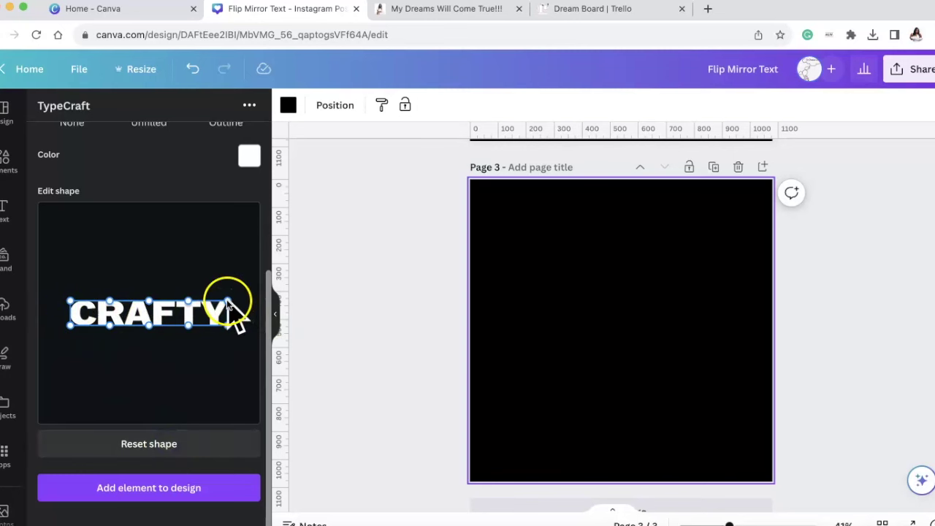
pyautogui.moveTo(229, 304); pyautogui.dragTo(235, 305)
pyautogui.moveTo(70, 301)
pyautogui.mouseDown()
pyautogui.moveTo(76, 312)
pyautogui.moveTo(71, 304)
pyautogui.mouseUp()
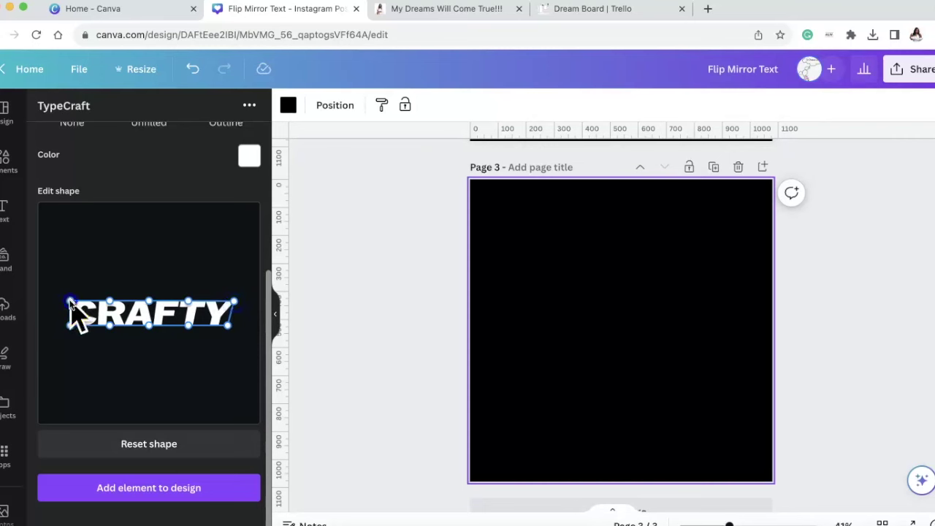
pyautogui.moveTo(70, 301); pyautogui.dragTo(61, 302)
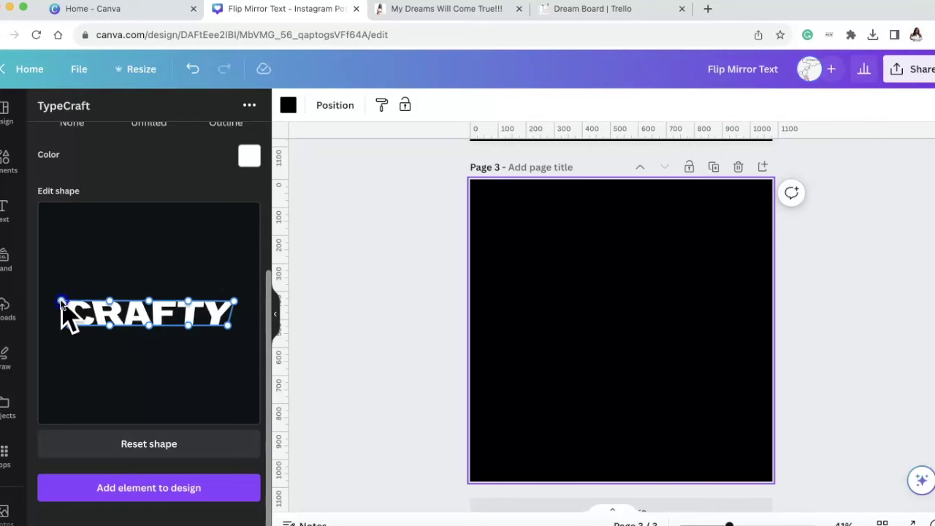
pyautogui.click(247, 220)
pyautogui.moveTo(61, 301)
pyautogui.mouseDown()
pyautogui.moveTo(69, 317)
pyautogui.moveTo(62, 303)
pyautogui.mouseUp()
pyautogui.moveTo(144, 261)
pyautogui.mouseDown()
pyautogui.moveTo(171, 252)
pyautogui.moveTo(149, 303)
pyautogui.mouseUp()
pyautogui.moveTo(110, 303); pyautogui.dragTo(108, 309)
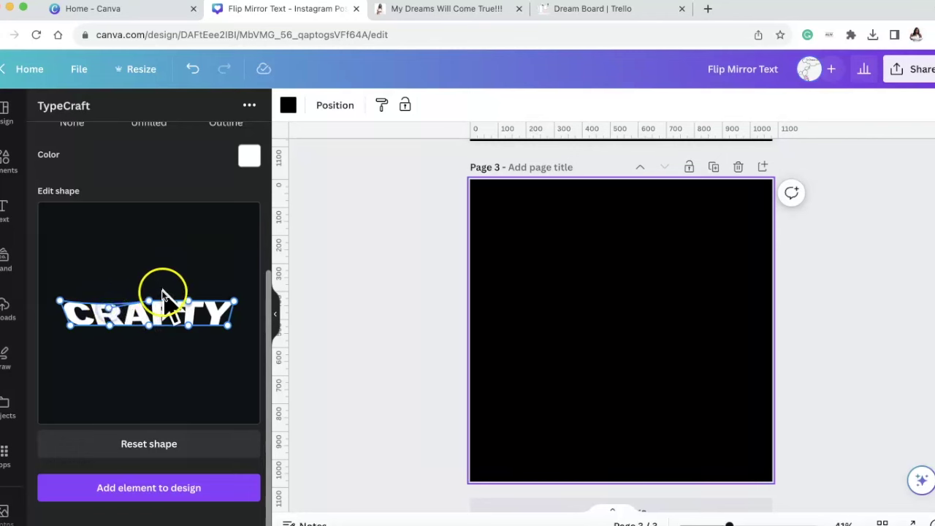
pyautogui.click(152, 444)
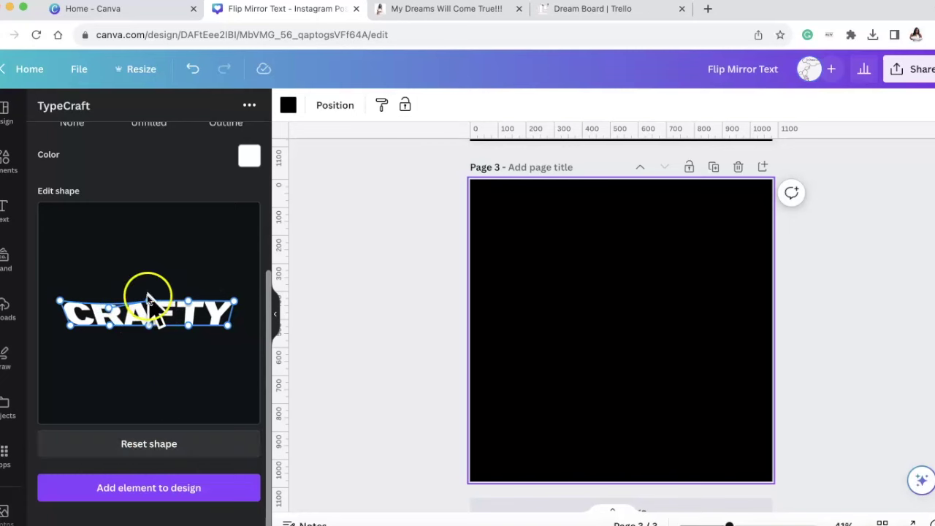
pyautogui.click(174, 445)
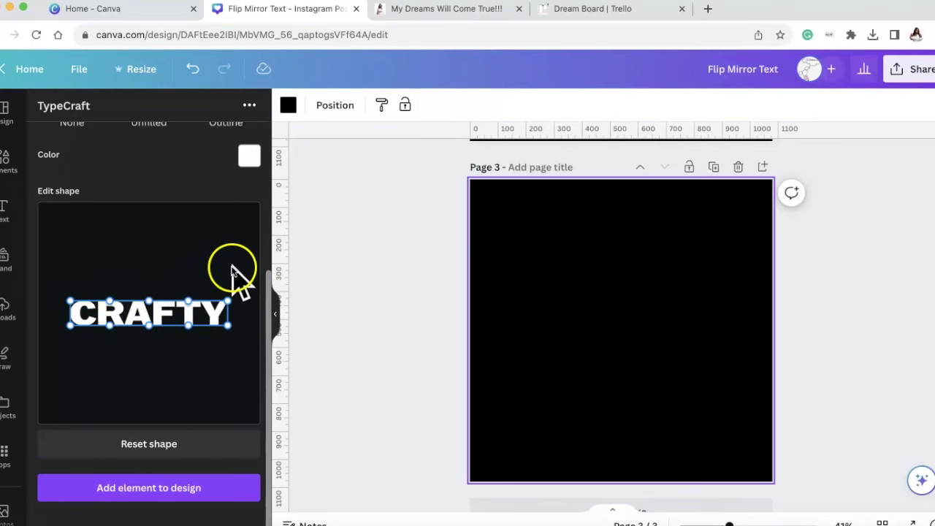
# Step: Try arching CRAFTY's upper edge and bulging its lower edge with the shape points, and reset the shape
pyautogui.moveTo(228, 301)
pyautogui.mouseDown()
pyautogui.moveTo(239, 314)
pyautogui.moveTo(235, 300)
pyautogui.mouseUp()
pyautogui.moveTo(70, 299); pyautogui.dragTo(94, 313)
pyautogui.moveTo(188, 300); pyautogui.dragTo(150, 263)
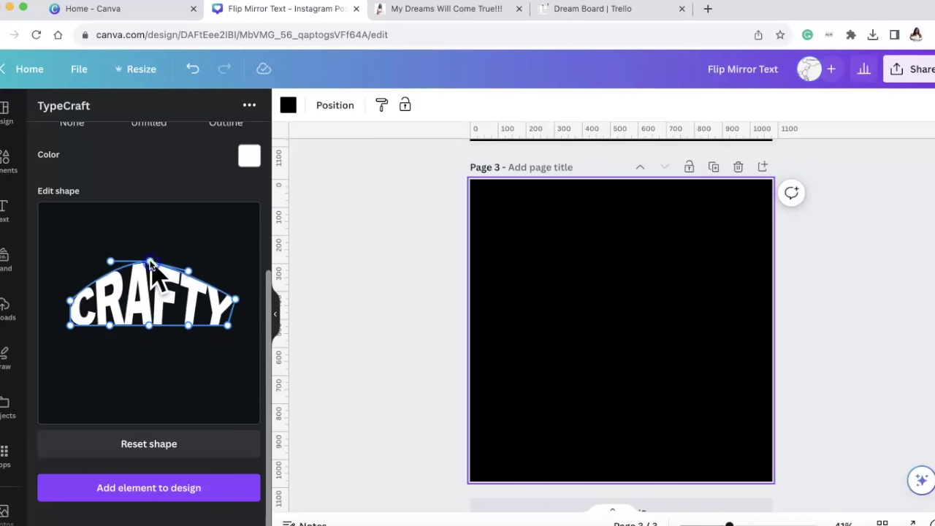
pyautogui.moveTo(150, 325); pyautogui.dragTo(223, 331)
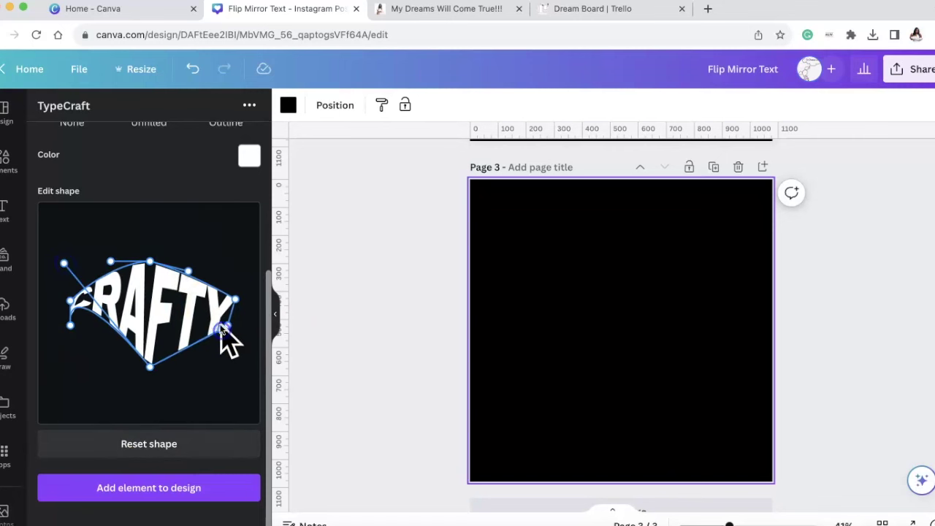
pyautogui.moveTo(190, 274); pyautogui.dragTo(105, 242)
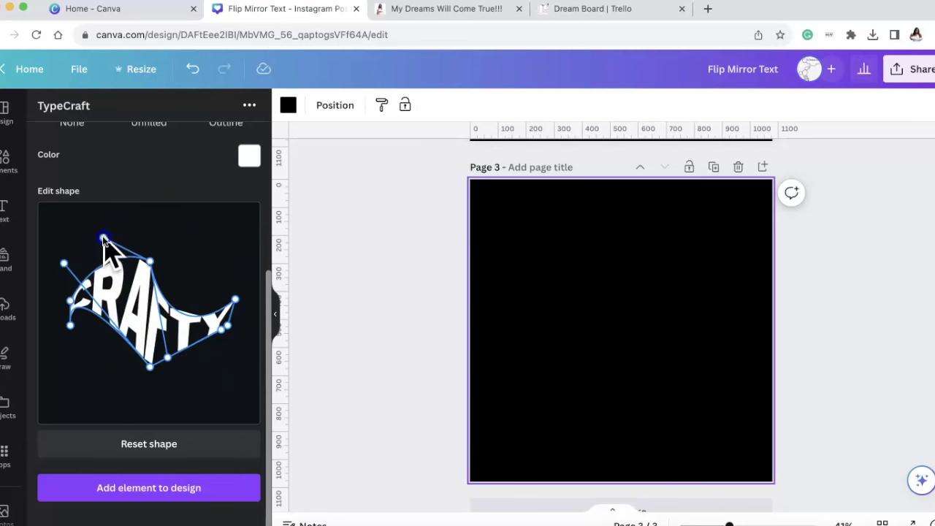
pyautogui.moveTo(169, 332); pyautogui.dragTo(207, 253)
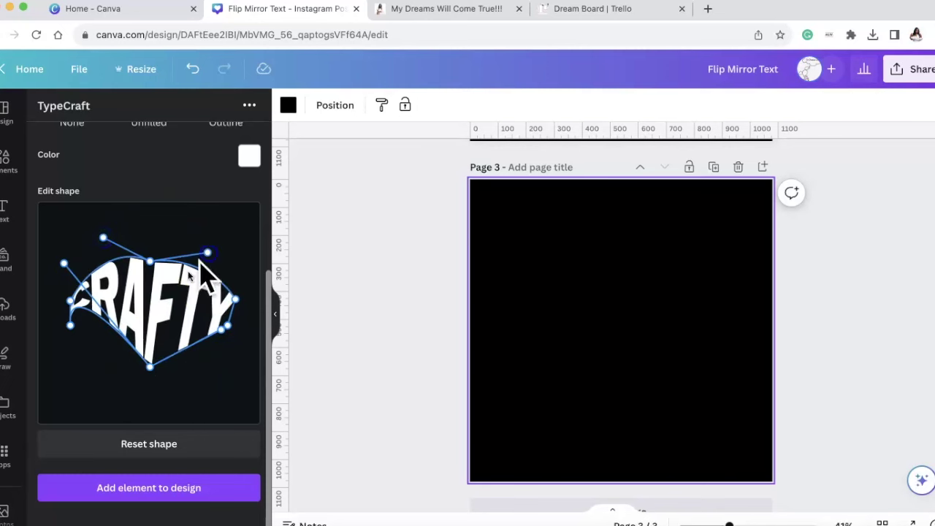
pyautogui.moveTo(66, 268); pyautogui.dragTo(92, 378)
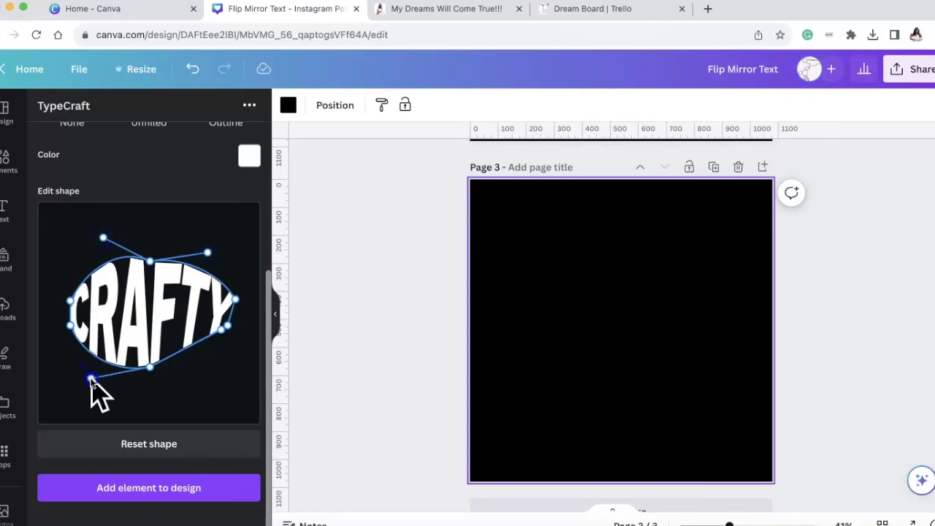
pyautogui.moveTo(221, 330); pyautogui.dragTo(95, 422)
pyautogui.moveTo(222, 330); pyautogui.dragTo(82, 212)
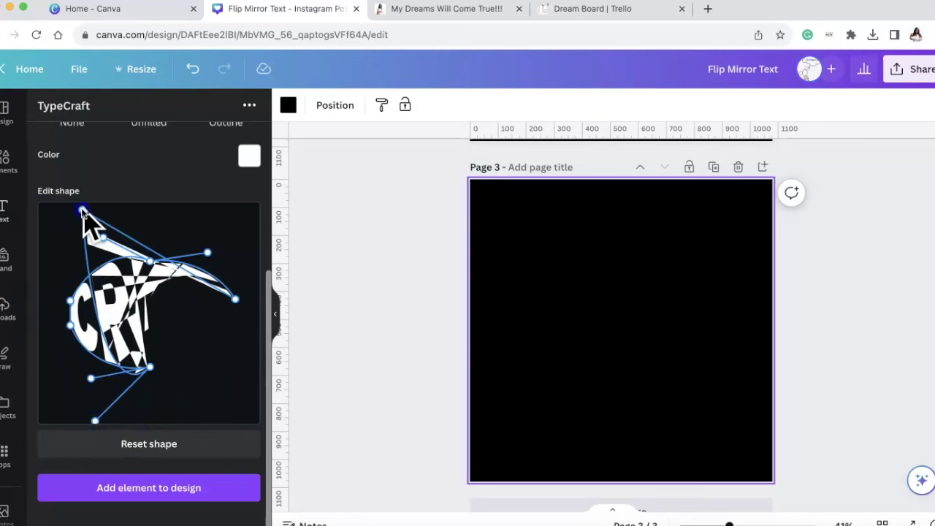
pyautogui.click(156, 440)
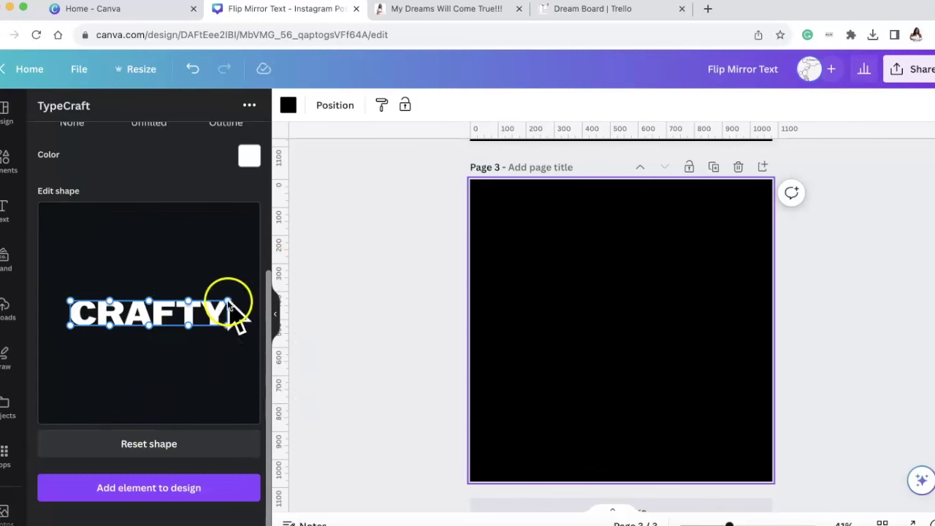
# Step: Flare CRAFTY's upper corners slightly outward while keeping the upper-edge points nearly level
pyautogui.moveTo(69, 301)
pyautogui.mouseDown()
pyautogui.moveTo(80, 286)
pyautogui.moveTo(68, 308)
pyautogui.moveTo(62, 301)
pyautogui.mouseUp()
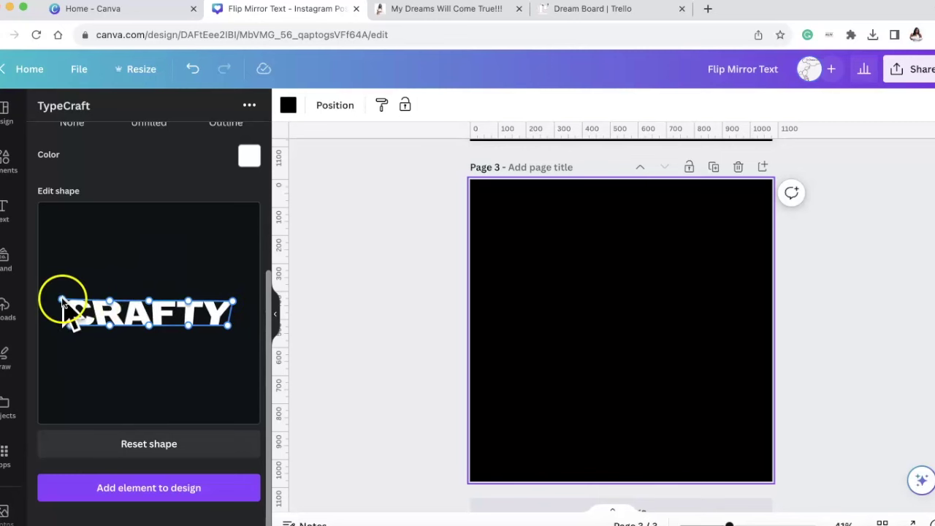
pyautogui.moveTo(63, 303); pyautogui.dragTo(59, 302)
pyautogui.moveTo(148, 301)
pyautogui.mouseDown()
pyautogui.moveTo(150, 286)
pyautogui.moveTo(150, 305)
pyautogui.mouseUp()
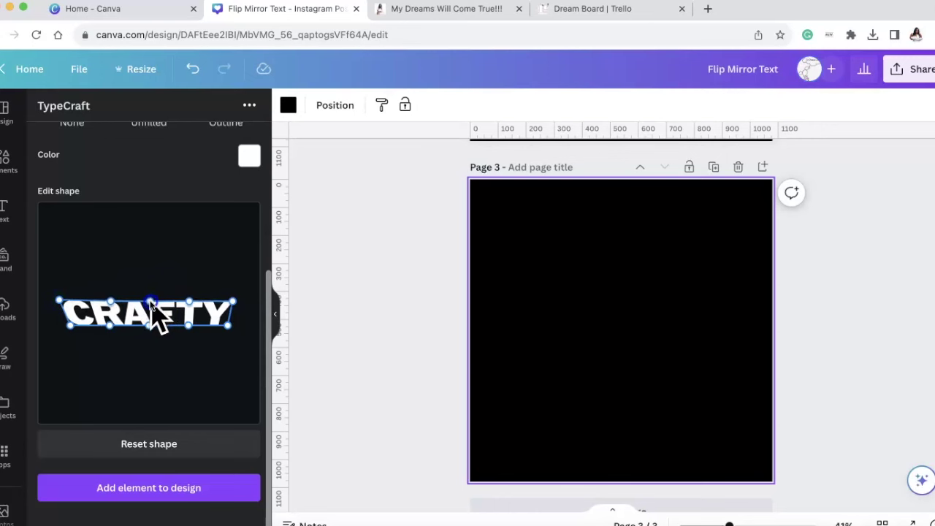
pyautogui.click(188, 302)
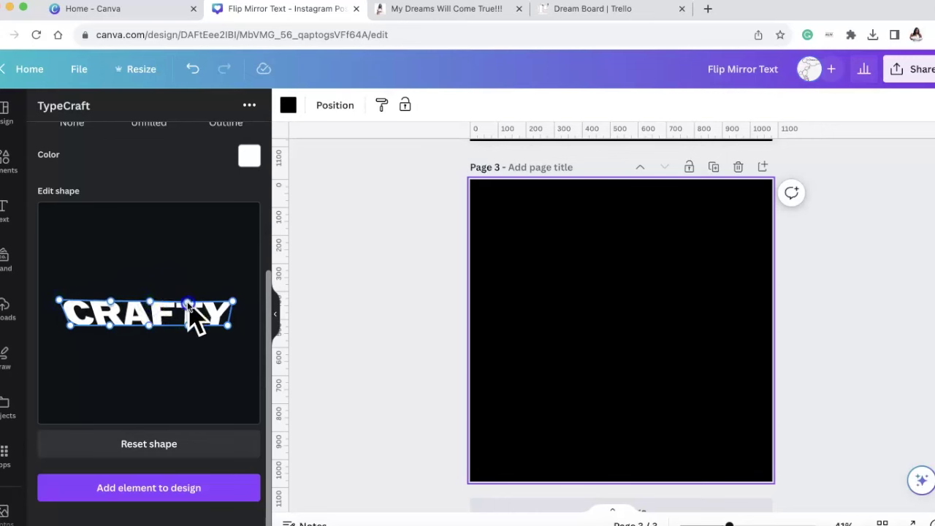
pyautogui.click(127, 304)
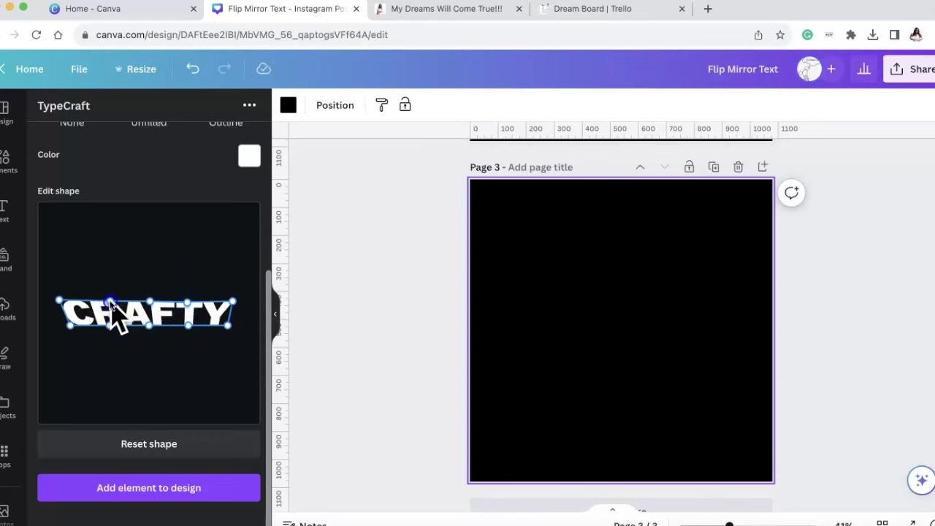
pyautogui.click(186, 231)
pyautogui.click(212, 255)
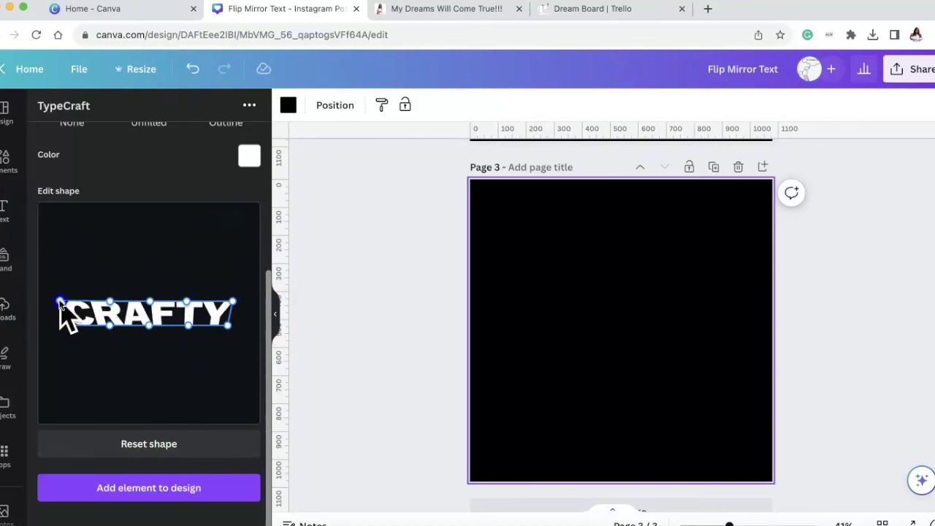
pyautogui.click(248, 307)
pyautogui.click(325, 310)
pyautogui.click(271, 272)
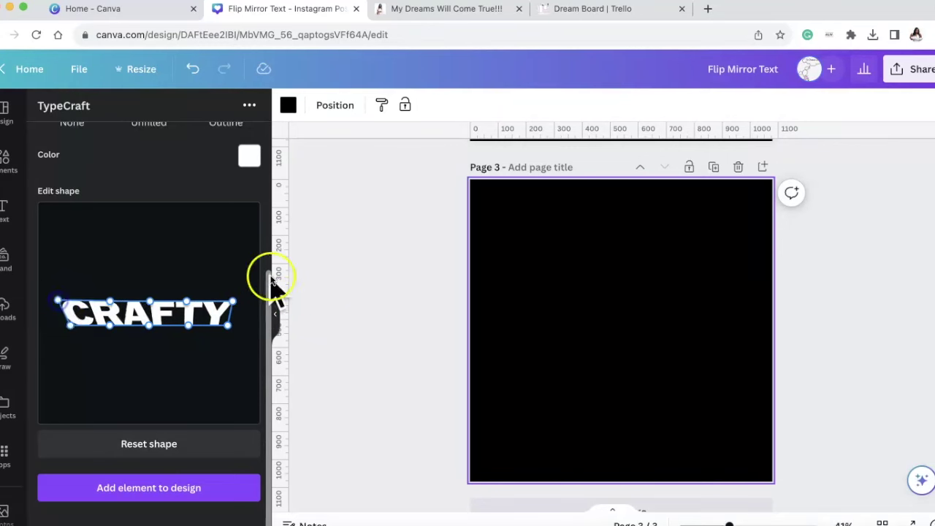
# Step: Add the flared CRAFTY element to the black page and deselect it
pyautogui.click(162, 385)
pyautogui.click(187, 488)
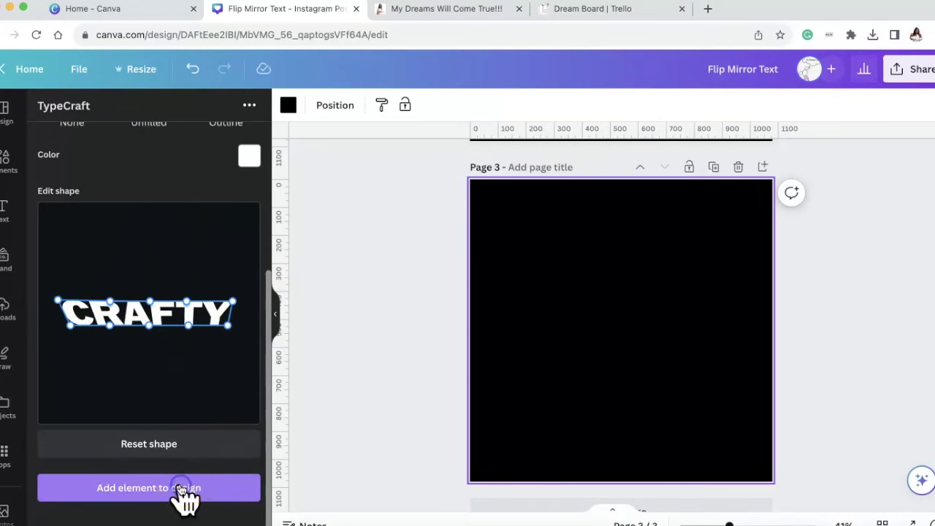
pyautogui.click(693, 291)
pyautogui.click(679, 327)
pyautogui.click(705, 281)
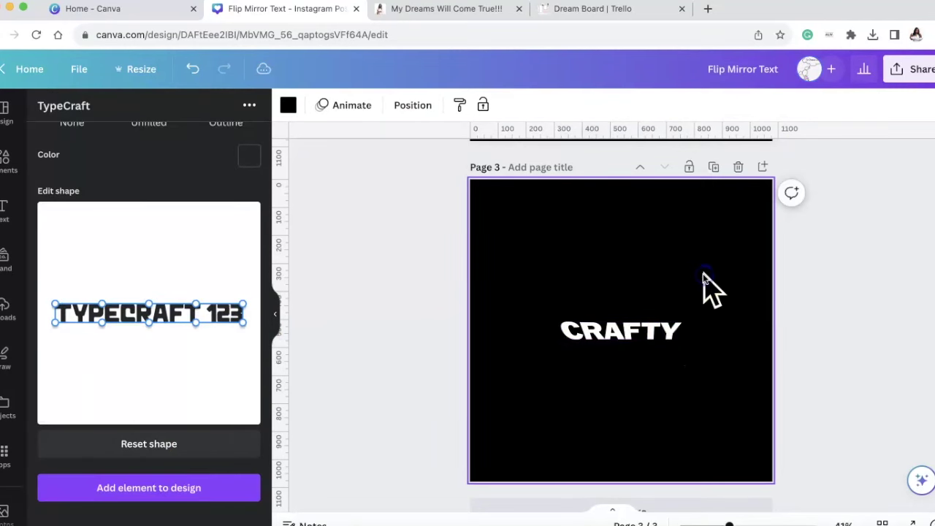
pyautogui.click(604, 209)
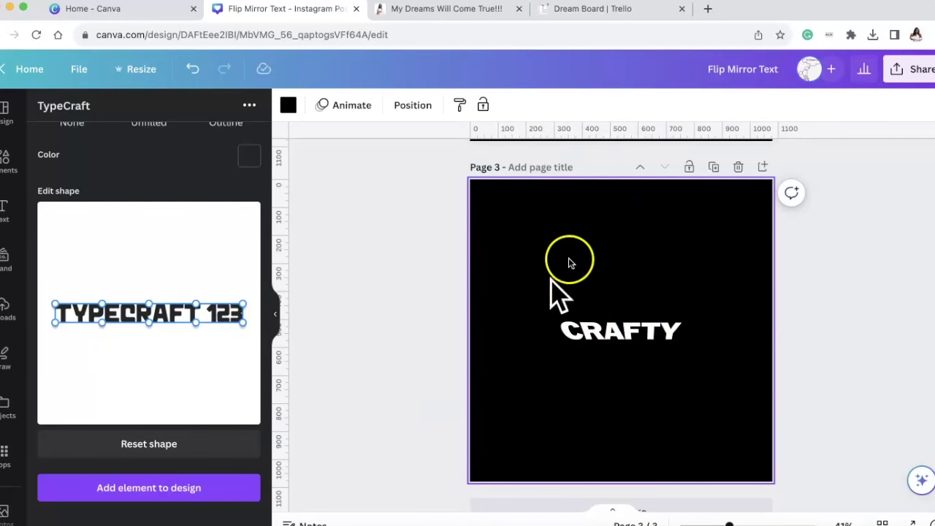
# Step: Duplicate the CRAFTY element and place the copy directly above the original
pyautogui.scroll(3, 115, 338)
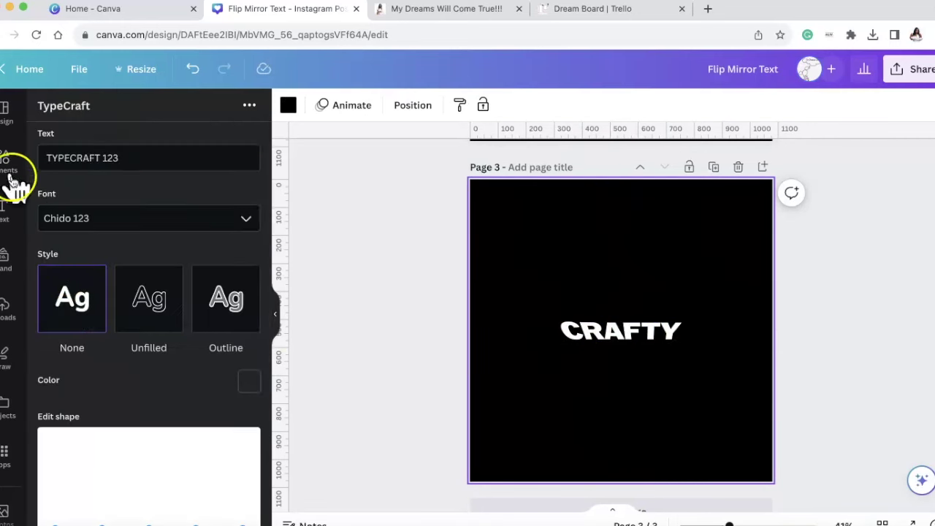
pyautogui.scroll(-3, 153, 397)
pyautogui.click(648, 328)
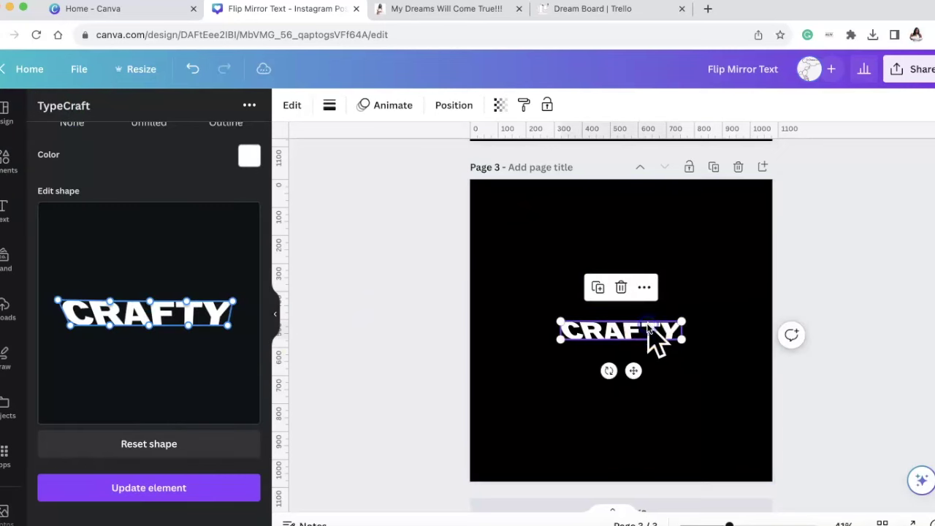
pyautogui.scroll(3, 92, 233)
pyautogui.scroll(-3, 92, 234)
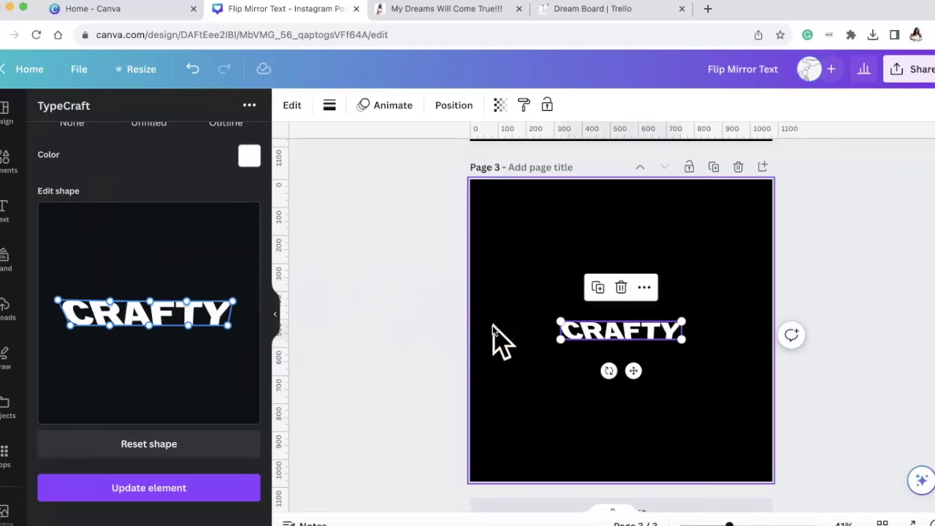
pyautogui.click(599, 286)
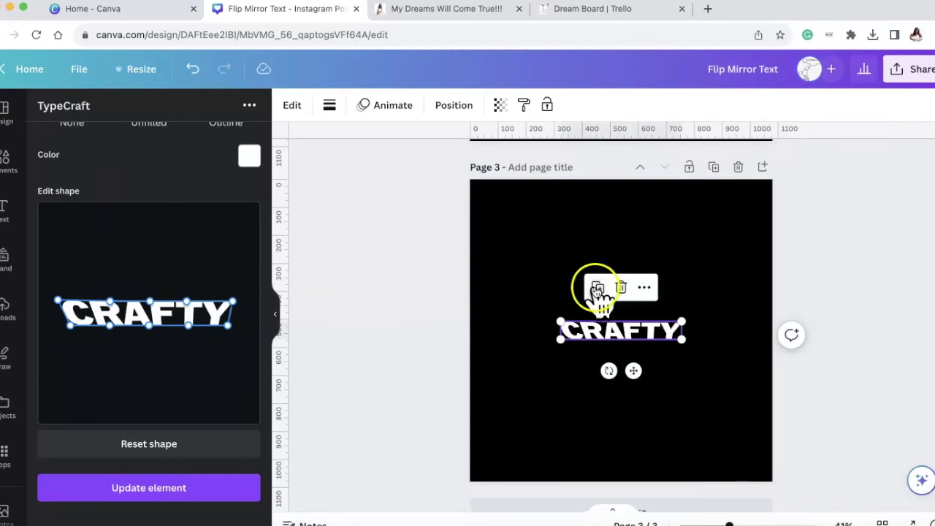
pyautogui.moveTo(618, 334); pyautogui.dragTo(618, 307)
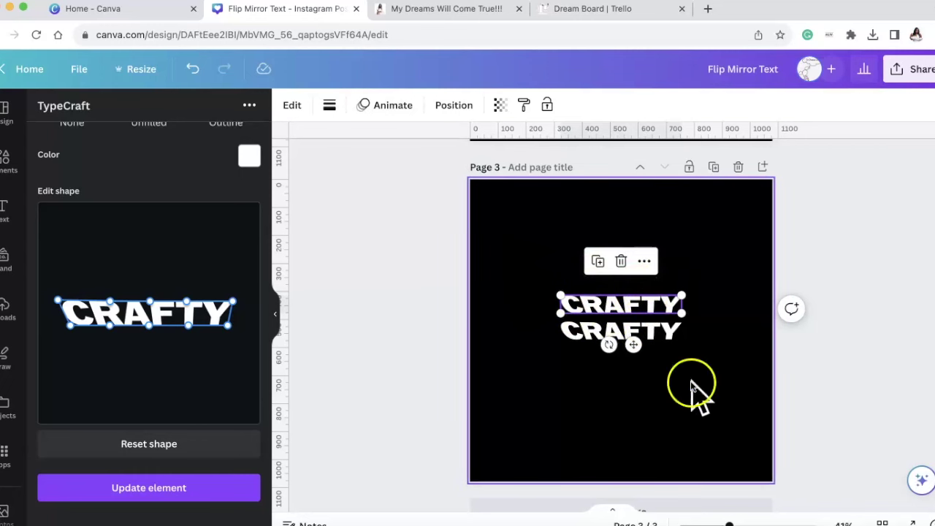
# Step: Flare the upper corners of the upper CRAFTY copy further outward in its shape preview
pyautogui.click(698, 399)
pyautogui.click(671, 309)
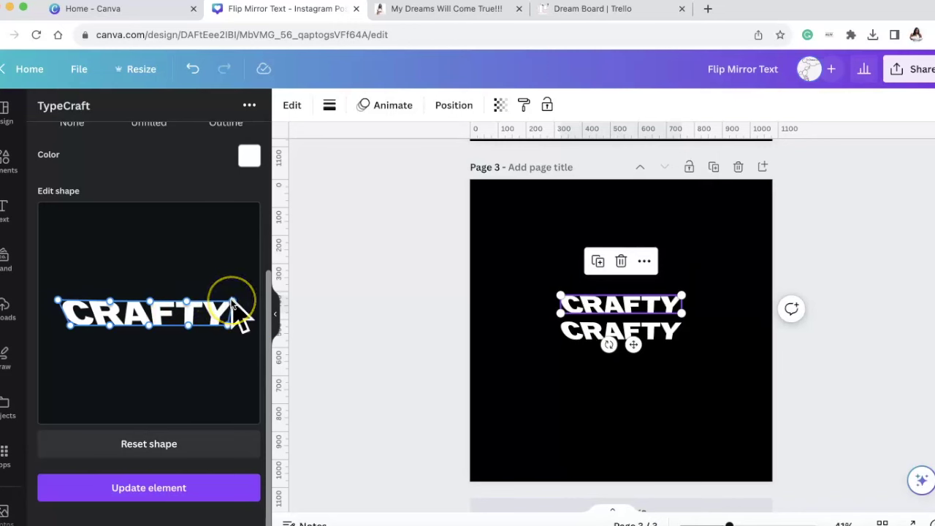
pyautogui.moveTo(234, 301); pyautogui.dragTo(238, 303)
pyautogui.moveTo(58, 300); pyautogui.dragTo(53, 301)
# Step: Lower the lower-edge points of the upper CRAFTY copy to make it taller, and update the element on the page
pyautogui.moveTo(136, 292); pyautogui.dragTo(70, 328)
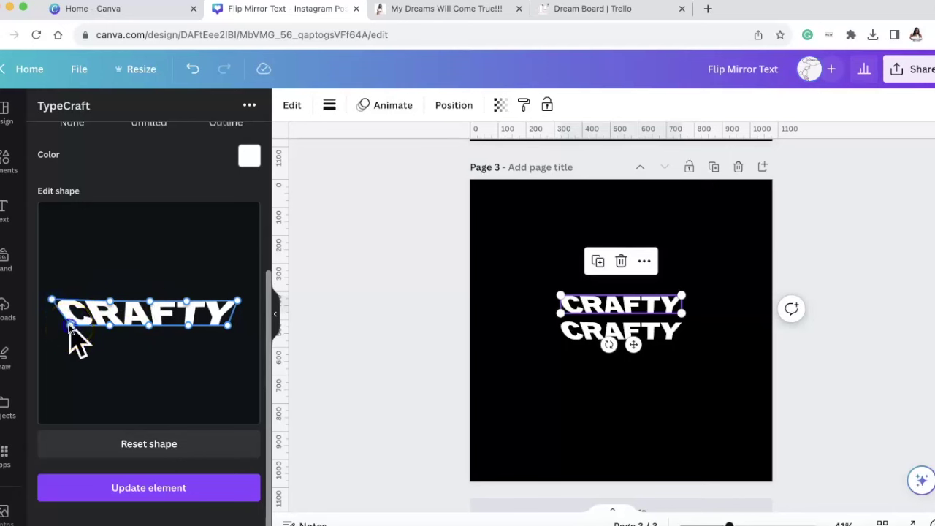
pyautogui.moveTo(69, 329); pyautogui.dragTo(149, 333)
pyautogui.moveTo(209, 329); pyautogui.dragTo(226, 336)
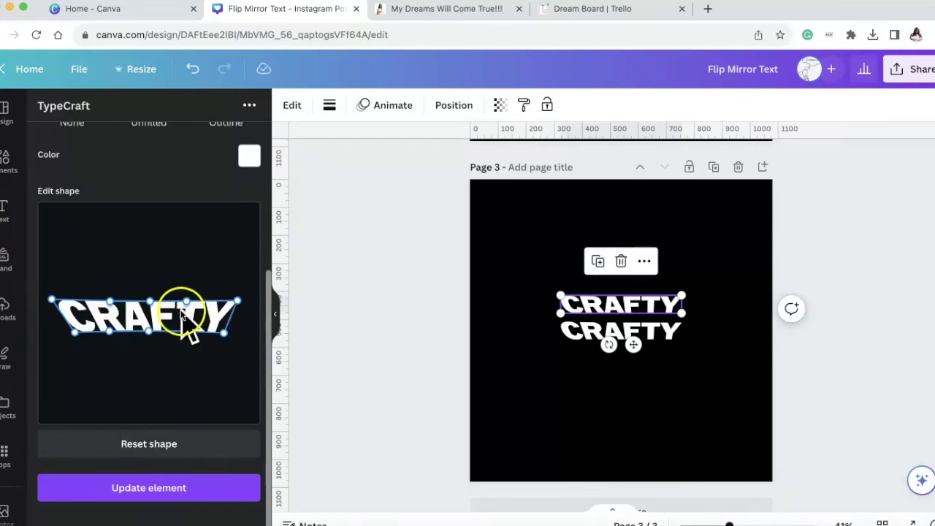
pyautogui.click(181, 490)
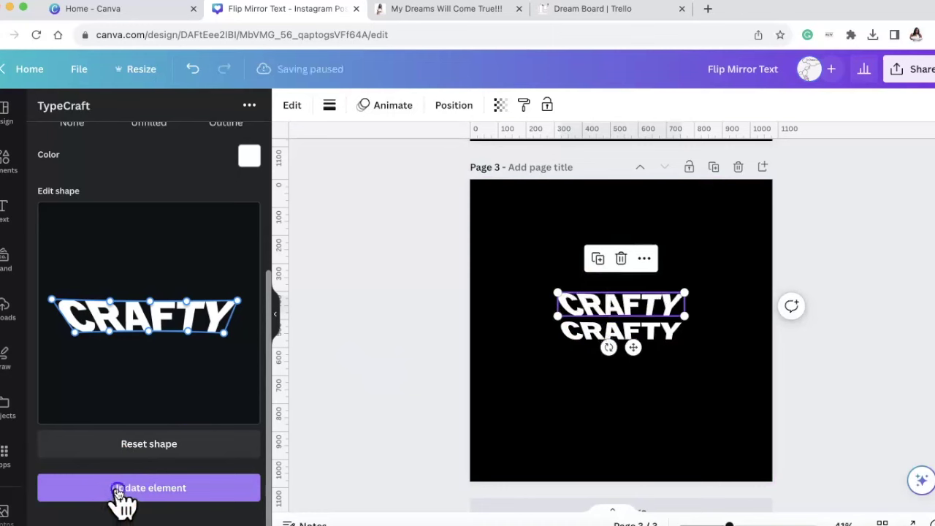
pyautogui.click(636, 434)
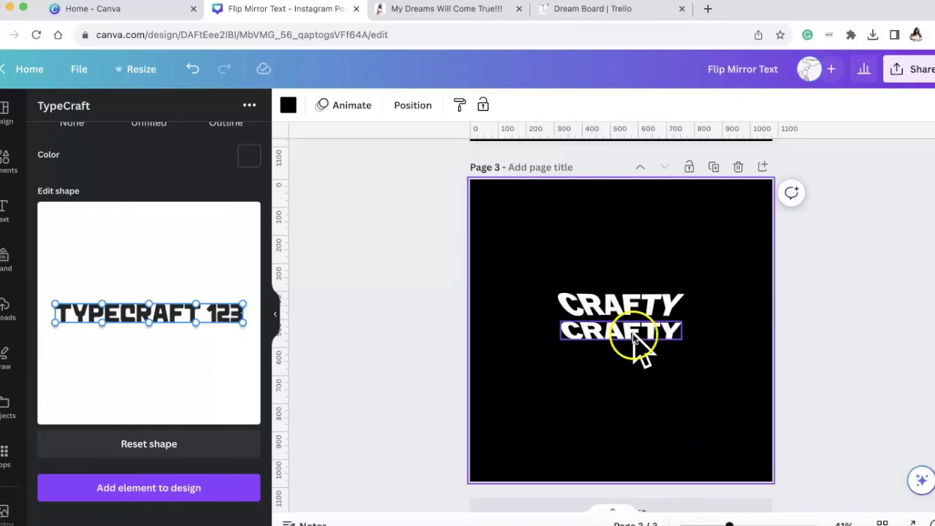
# Step: Change the page background to the bright pink from the brand kit's YouTube palette
pyautogui.click(633, 305)
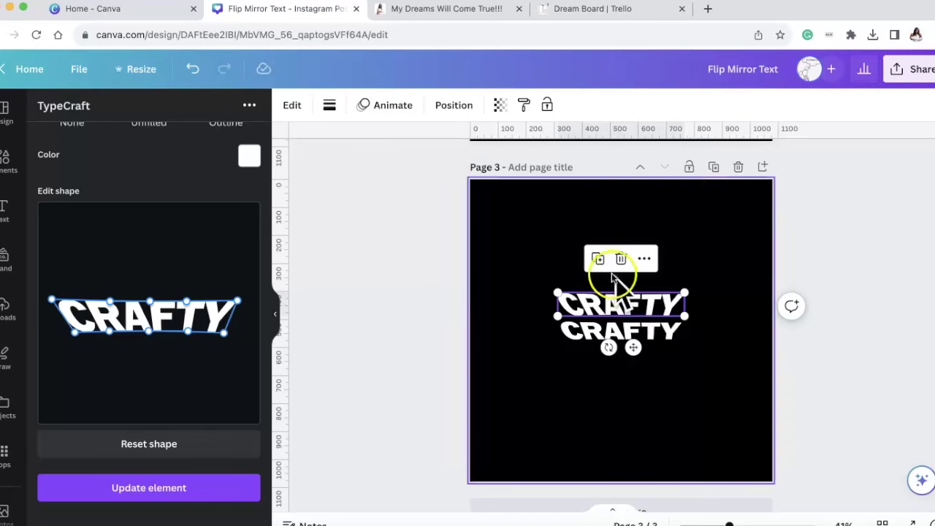
pyautogui.click(528, 194)
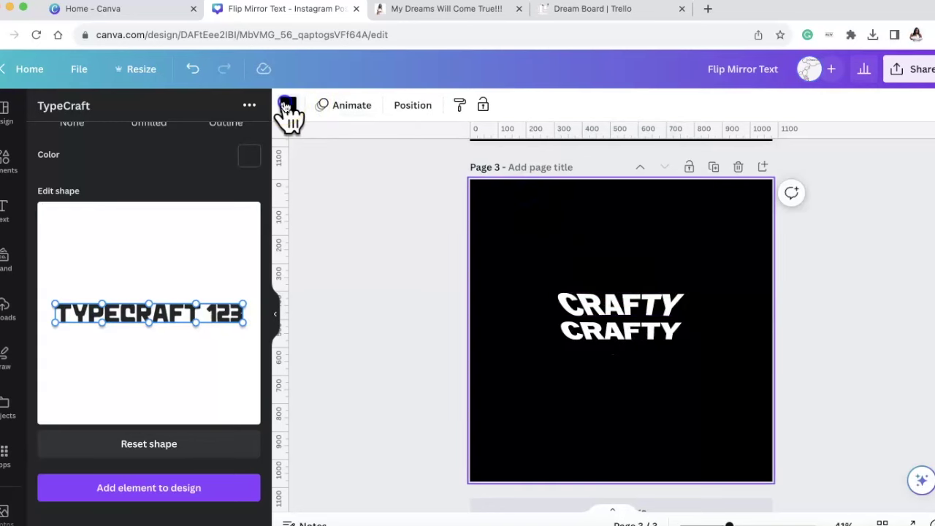
pyautogui.click(288, 107)
pyautogui.click(166, 291)
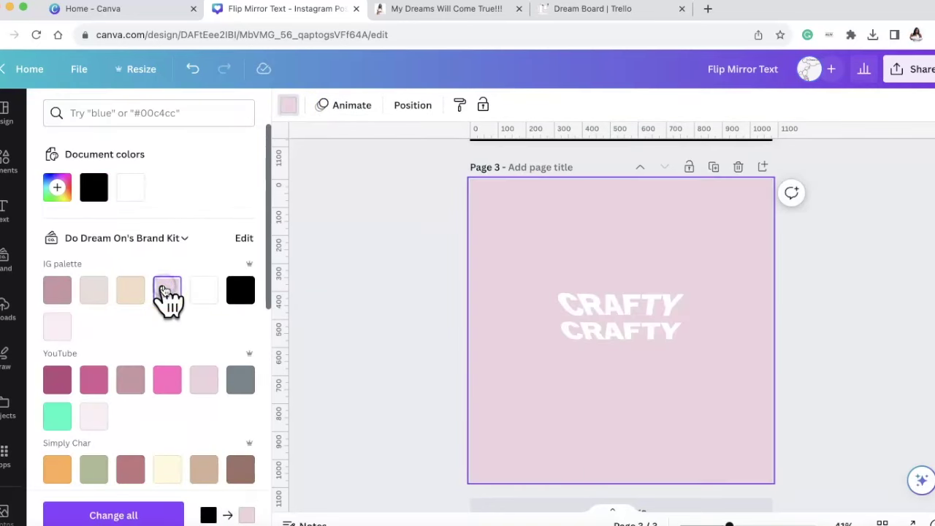
pyautogui.click(167, 379)
pyautogui.click(645, 310)
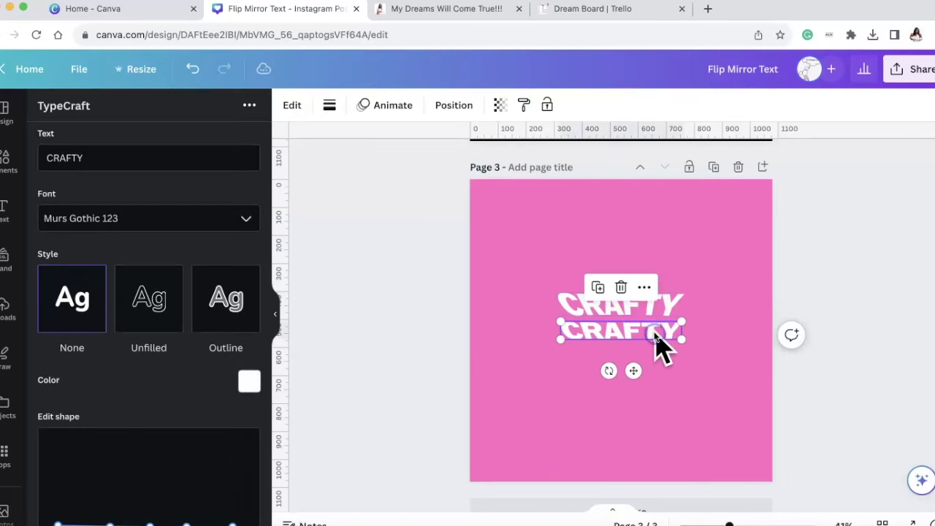
pyautogui.click(707, 248)
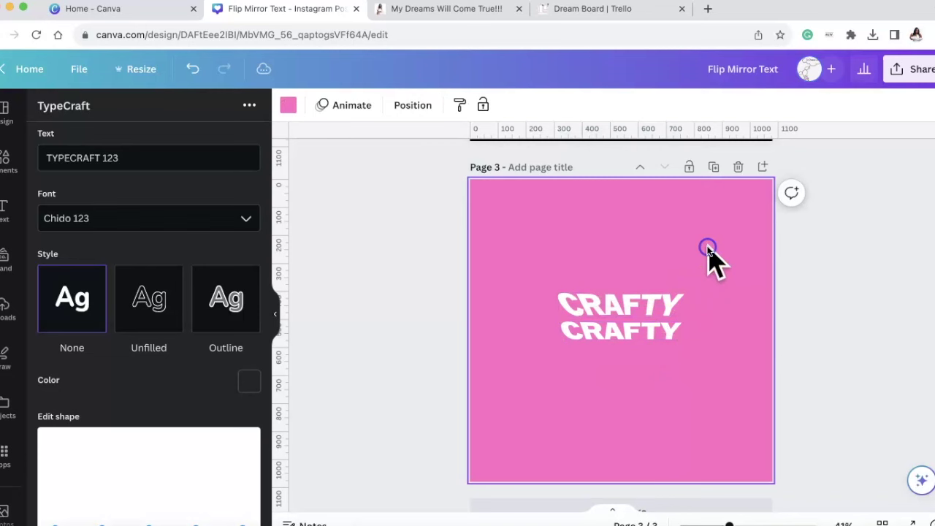
# Step: Widen the lower corners of the upper CRAFTY element slightly outward in its shape preview, and update the element on the page
pyautogui.click(619, 305)
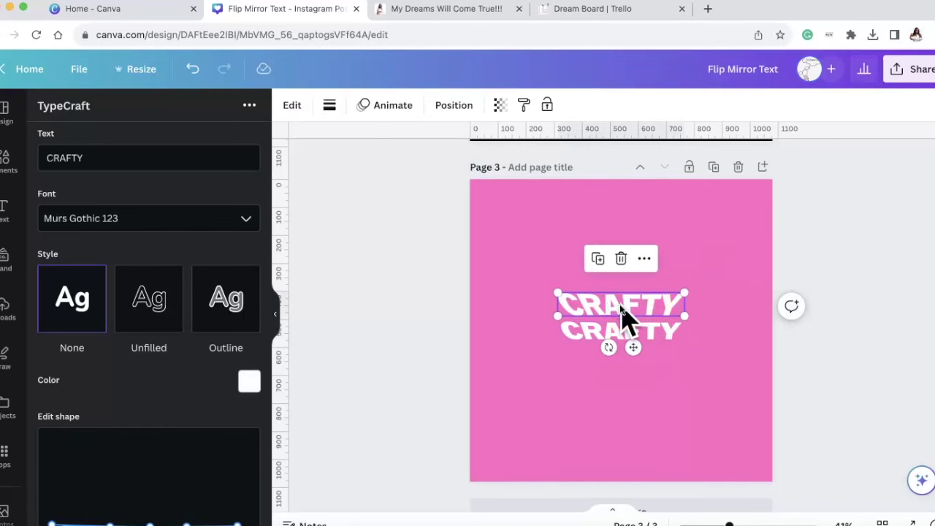
pyautogui.scroll(-3, 234, 241)
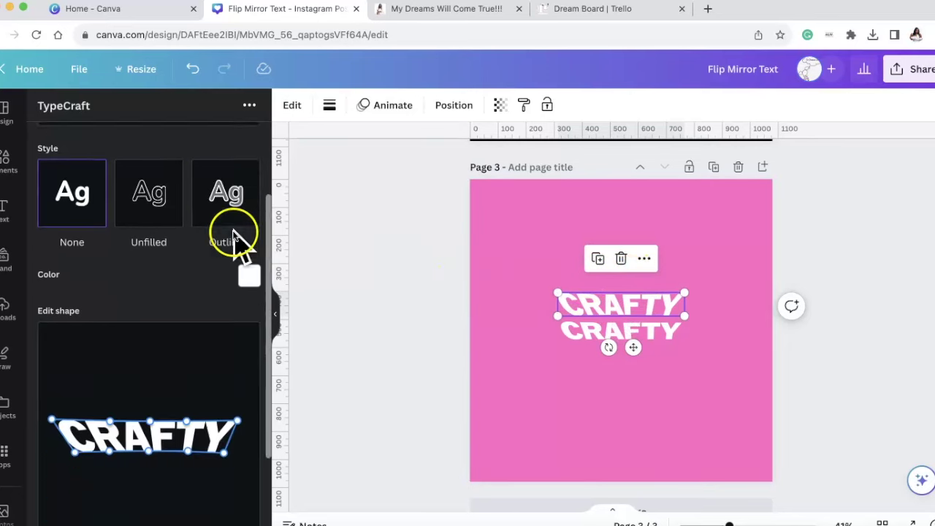
pyautogui.scroll(-3, 234, 241)
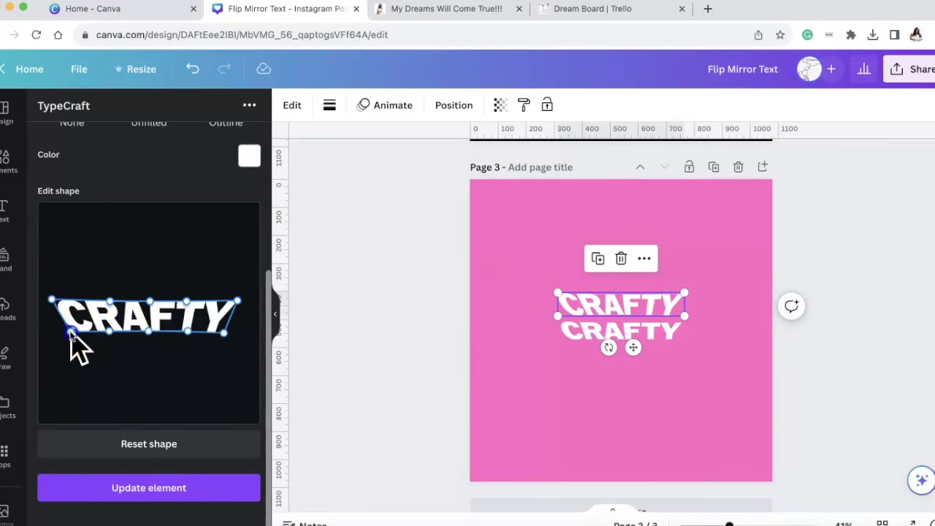
pyautogui.moveTo(209, 334); pyautogui.dragTo(227, 336)
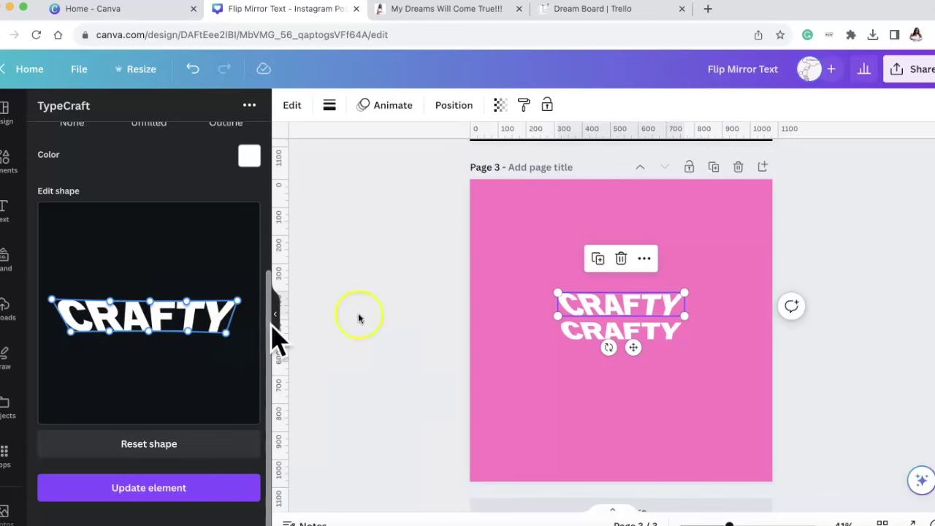
pyautogui.click(205, 488)
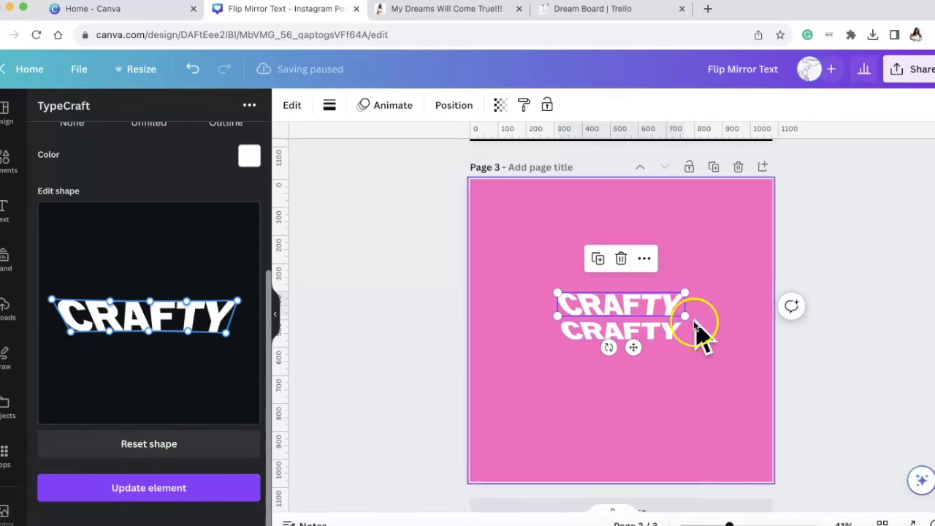
# Step: Duplicate the upper CRAFTY element directly above itself, and flare the copy's upper corners further outward in its shape preview
pyautogui.click(598, 260)
pyautogui.moveTo(620, 309); pyautogui.dragTo(616, 275)
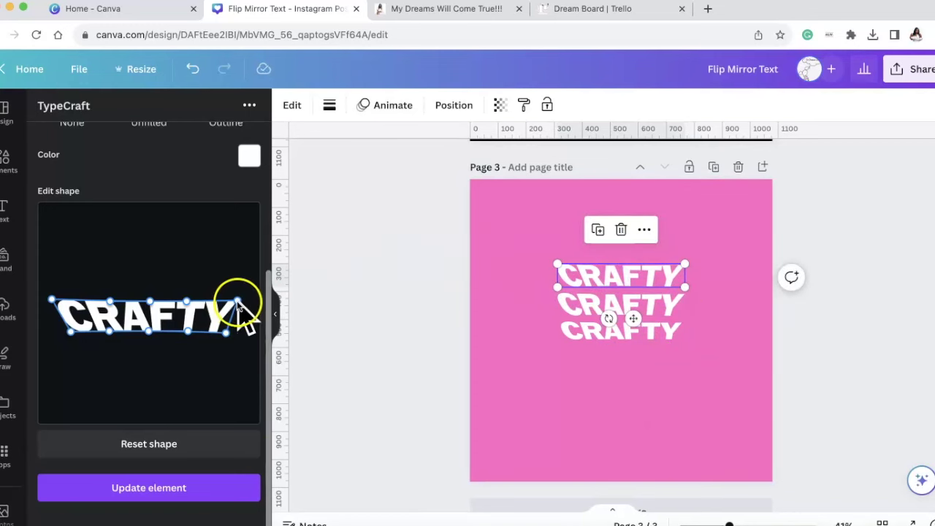
pyautogui.moveTo(238, 304); pyautogui.dragTo(241, 304)
pyautogui.click(52, 303)
pyautogui.moveTo(52, 302); pyautogui.dragTo(47, 299)
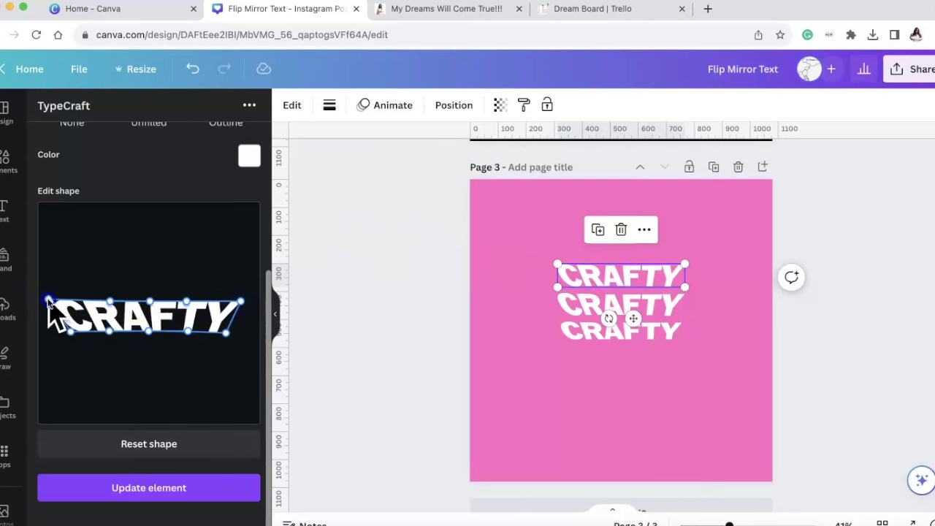
# Step: Lower the lower-edge points of the third CRAFTY copy to make it taller, and update the element on the page
pyautogui.moveTo(70, 331); pyautogui.dragTo(149, 341)
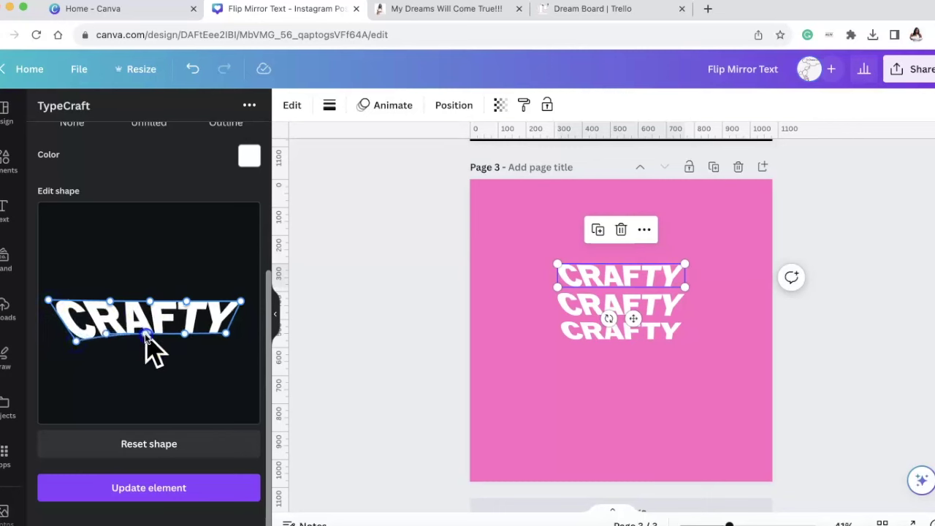
pyautogui.moveTo(225, 333); pyautogui.dragTo(220, 344)
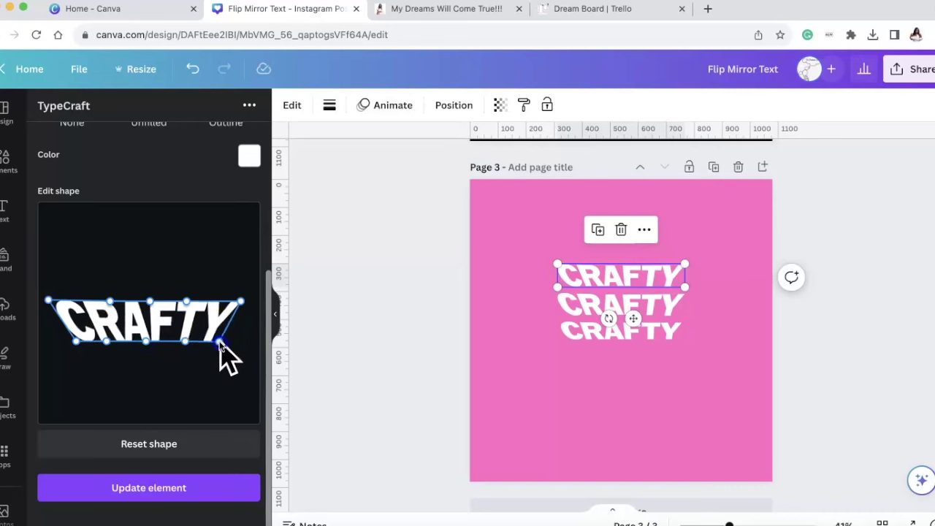
pyautogui.moveTo(65, 365); pyautogui.dragTo(73, 342)
pyautogui.moveTo(194, 353); pyautogui.dragTo(220, 346)
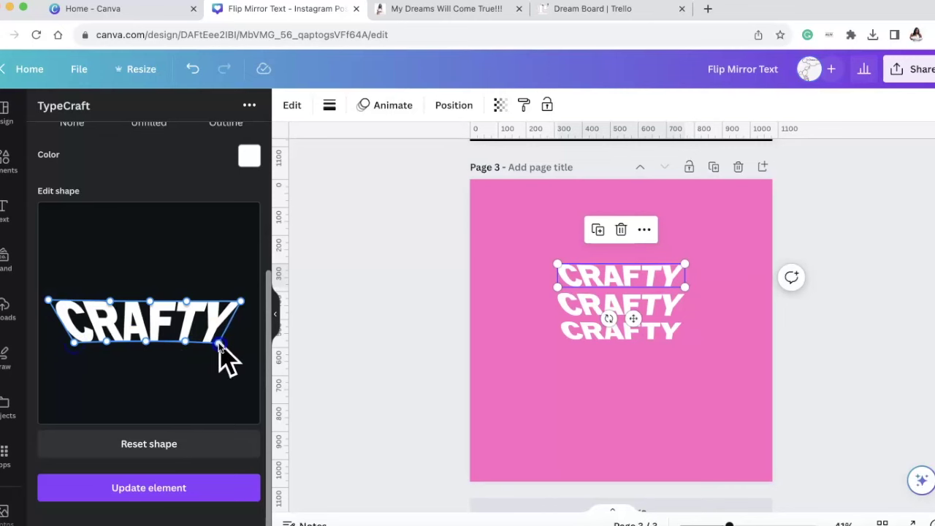
pyautogui.click(171, 496)
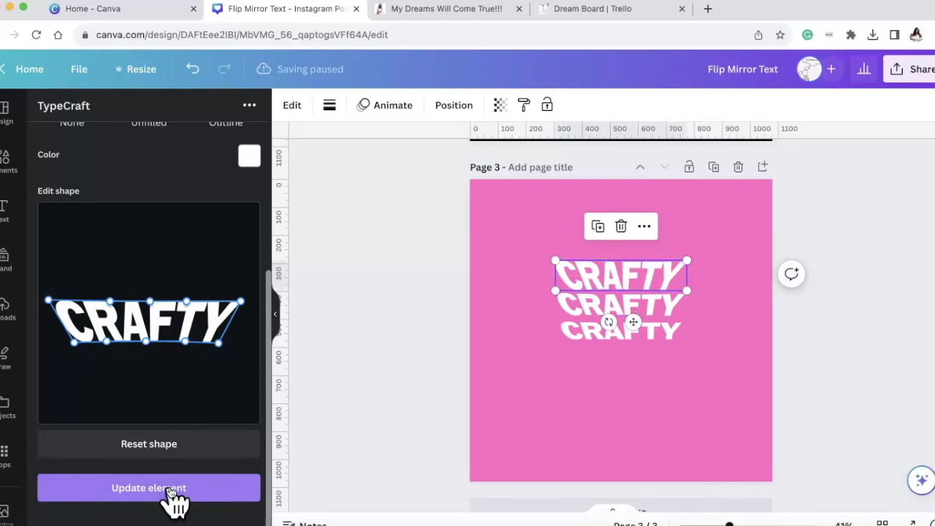
# Step: Duplicate the third CRAFTY copy above the stack, and reshape the new line to be taller with wider upper corners, updating the element
pyautogui.moveTo(660, 287); pyautogui.dragTo(662, 265)
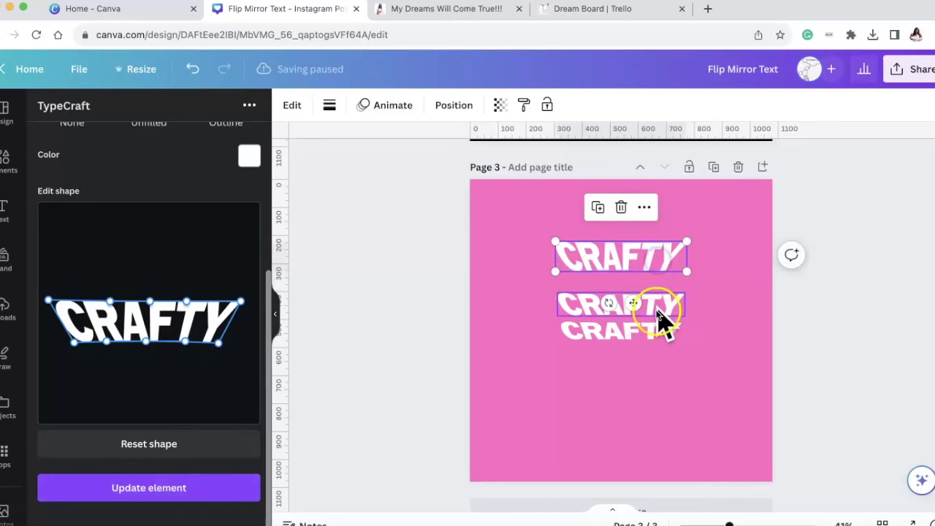
pyautogui.click(599, 207)
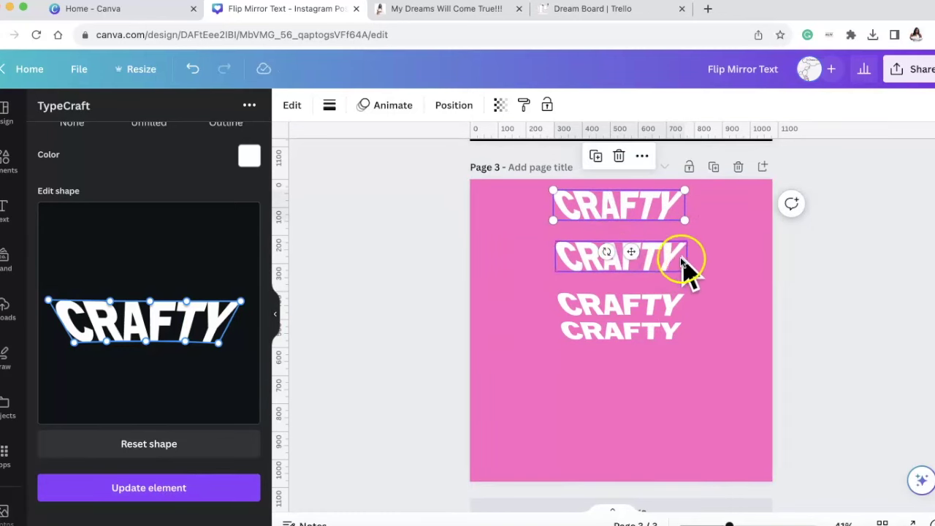
pyautogui.moveTo(72, 347); pyautogui.dragTo(74, 350)
pyautogui.click(144, 340)
pyautogui.moveTo(144, 341); pyautogui.dragTo(145, 351)
pyautogui.moveTo(241, 301); pyautogui.dragTo(245, 301)
pyautogui.click(47, 301)
pyautogui.click(92, 350)
pyautogui.moveTo(92, 349); pyautogui.dragTo(70, 352)
pyautogui.click(199, 484)
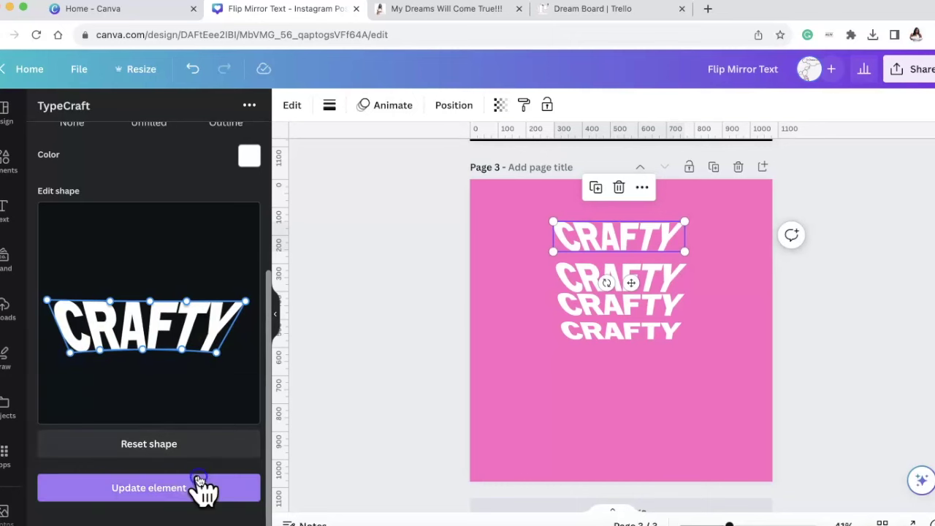
# Step: Move the bottom CRAFTY line slightly down and enlarge it on both sides to nearly the page width
pyautogui.click(660, 341)
pyautogui.moveTo(657, 336); pyautogui.dragTo(661, 343)
pyautogui.click(667, 314)
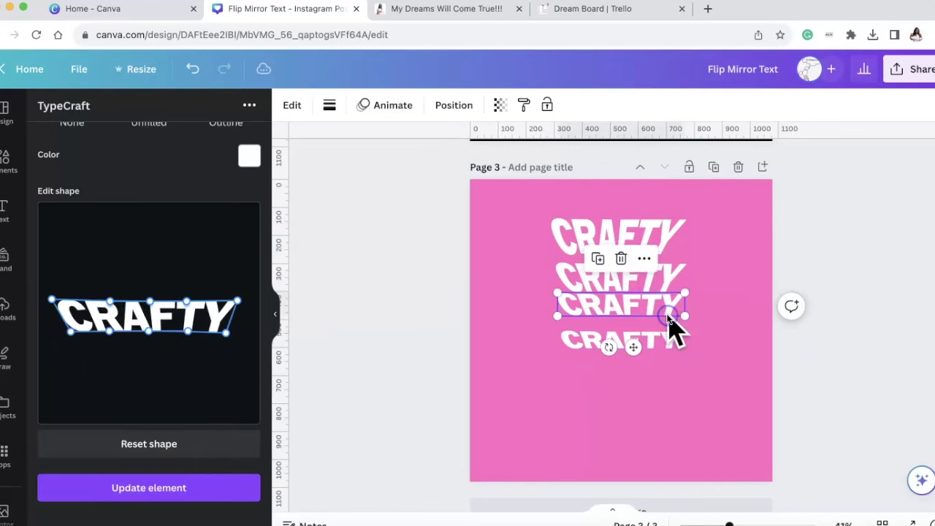
pyautogui.click(743, 235)
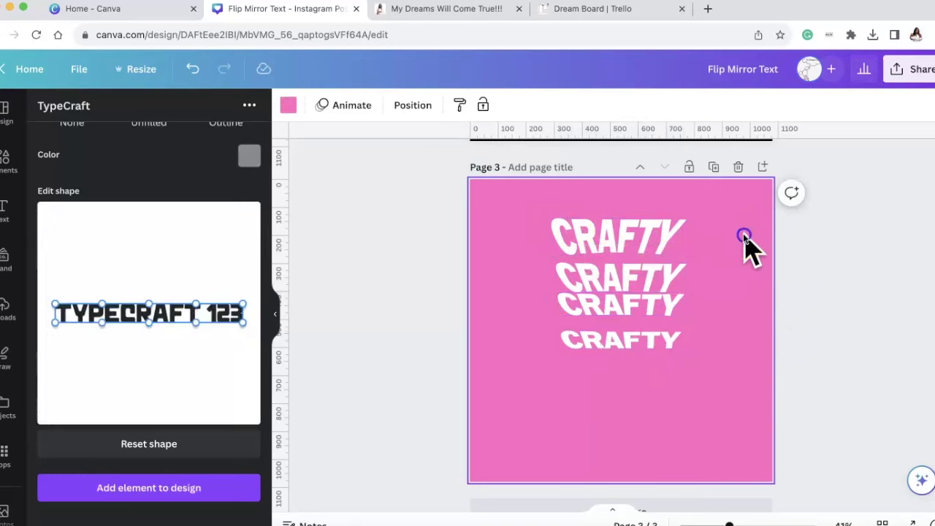
pyautogui.click(588, 354)
pyautogui.moveTo(560, 349); pyautogui.dragTo(505, 357)
pyautogui.moveTo(679, 358); pyautogui.dragTo(741, 365)
# Step: Enlarge the three upper CRAFTY lines on both sides to nearly the page width
pyautogui.click(665, 311)
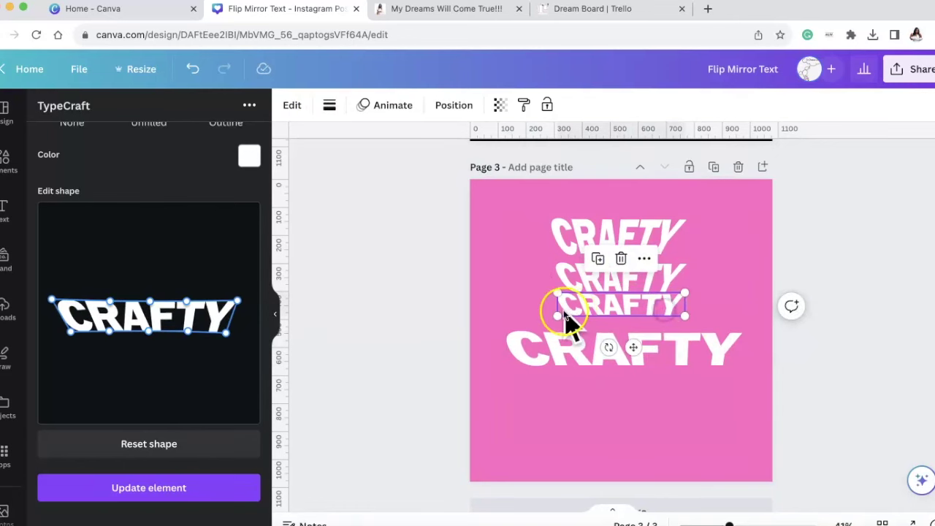
pyautogui.moveTo(557, 315); pyautogui.dragTo(501, 328)
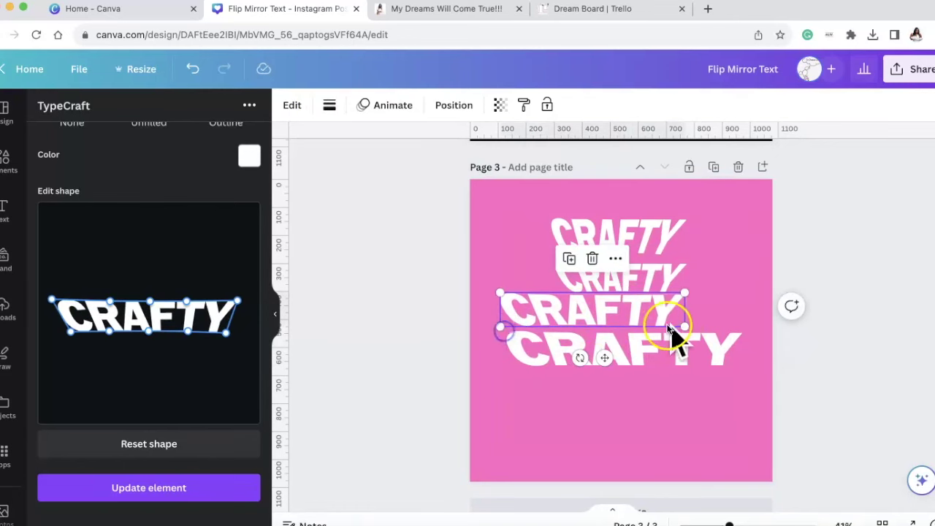
pyautogui.moveTo(694, 327); pyautogui.dragTo(743, 330)
pyautogui.click(587, 280)
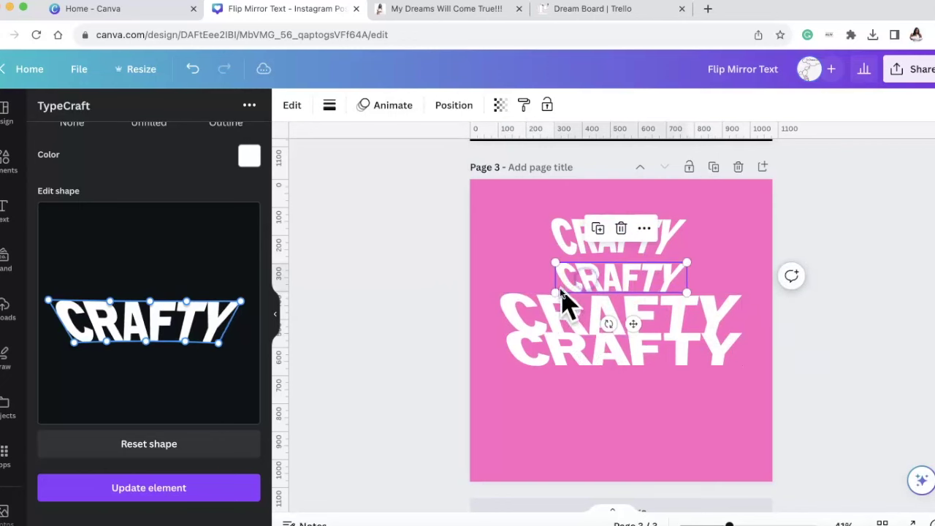
pyautogui.moveTo(555, 290); pyautogui.dragTo(502, 295)
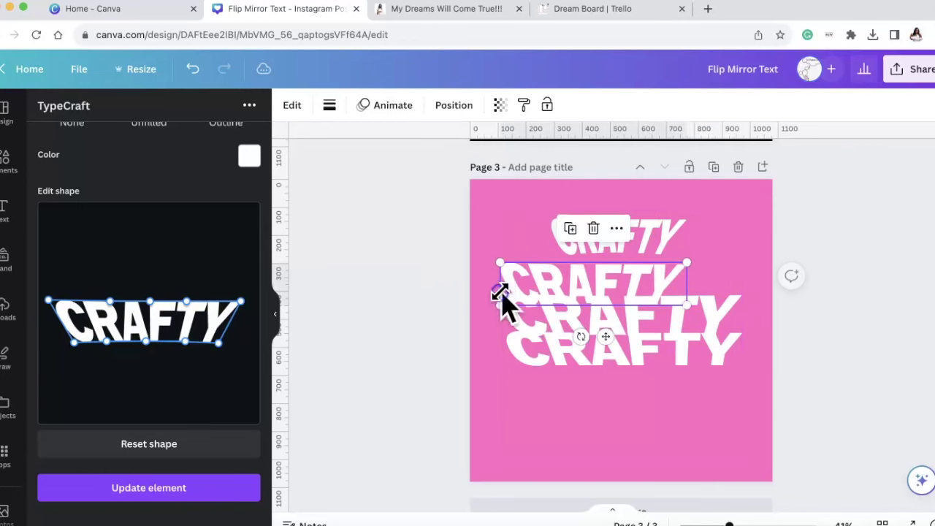
pyautogui.moveTo(683, 307); pyautogui.dragTo(755, 317)
pyautogui.moveTo(682, 267); pyautogui.dragTo(709, 342)
# Step: Resize the CRAFTY lines so their widths grow gradually from bottom to top, with the second-lowest line about 819 wide
pyautogui.moveTo(720, 309); pyautogui.dragTo(716, 296)
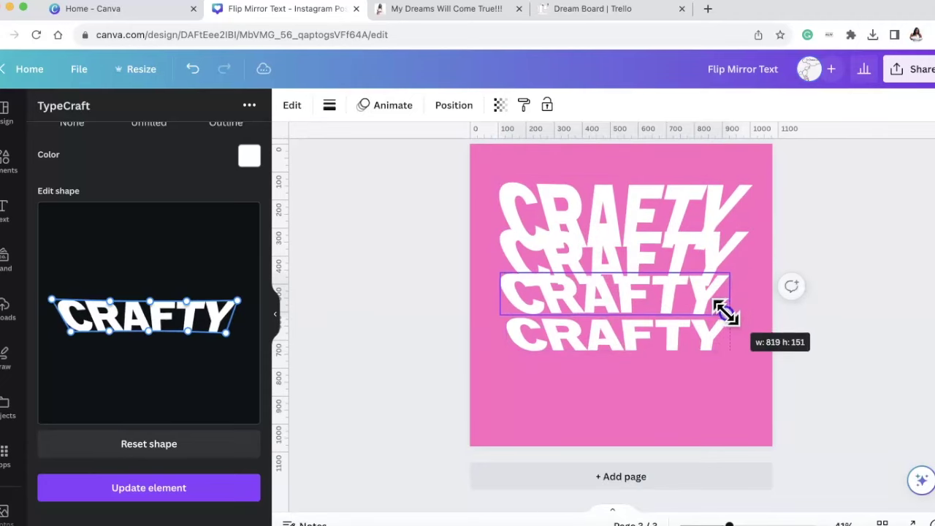
pyautogui.moveTo(724, 309); pyautogui.dragTo(740, 284)
pyautogui.click(735, 251)
pyautogui.click(722, 265)
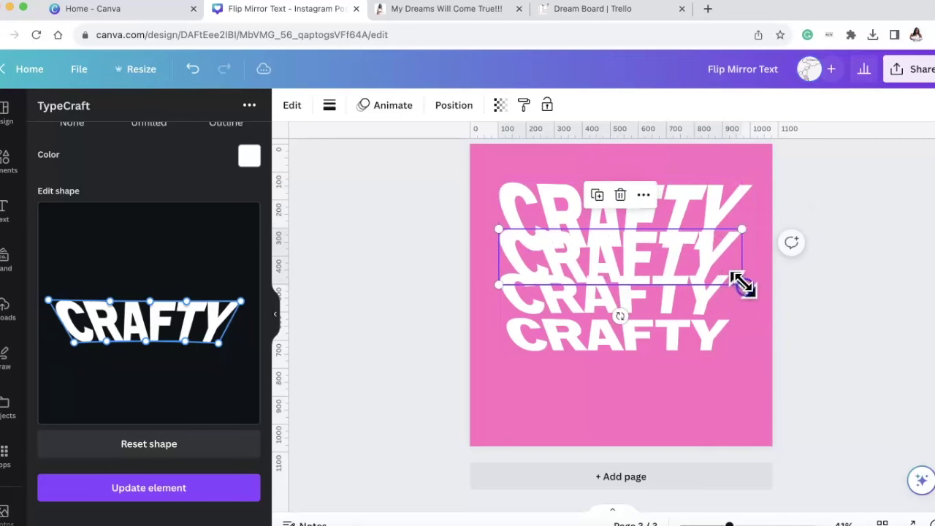
pyautogui.click(737, 208)
pyautogui.moveTo(751, 249)
pyautogui.mouseDown()
pyautogui.moveTo(737, 246)
pyautogui.moveTo(744, 249)
pyautogui.mouseUp()
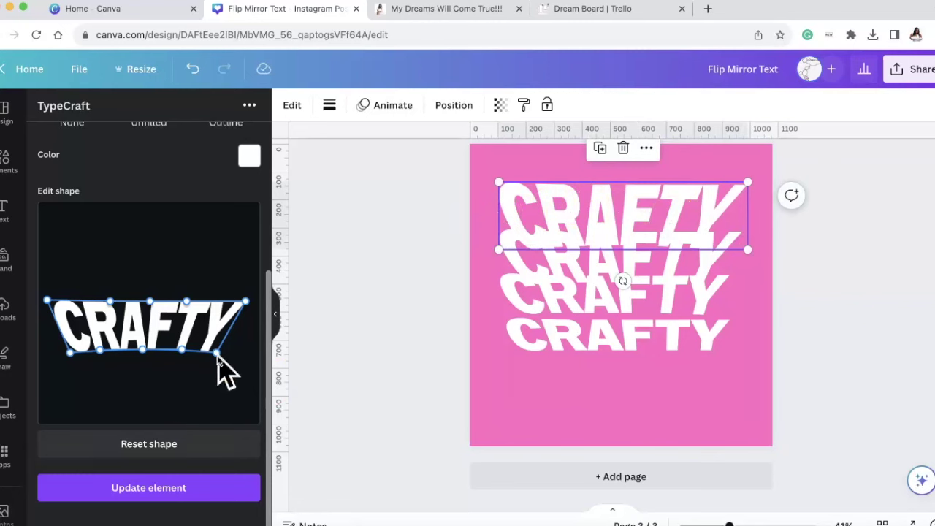
# Step: Fine-tune the lower corners of the top and the two lowest CRAFTY lines in their shape previews, updating each element
pyautogui.moveTo(217, 357); pyautogui.dragTo(220, 358)
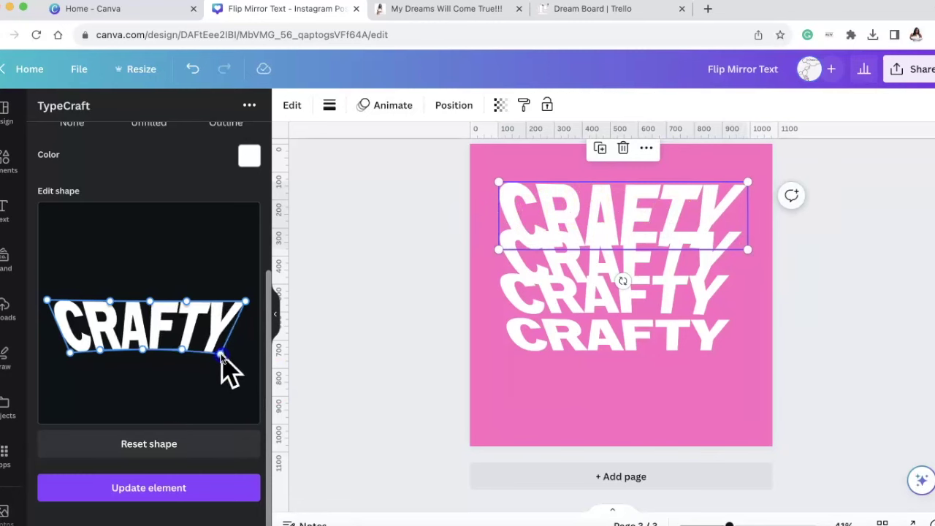
pyautogui.moveTo(71, 355); pyautogui.dragTo(66, 355)
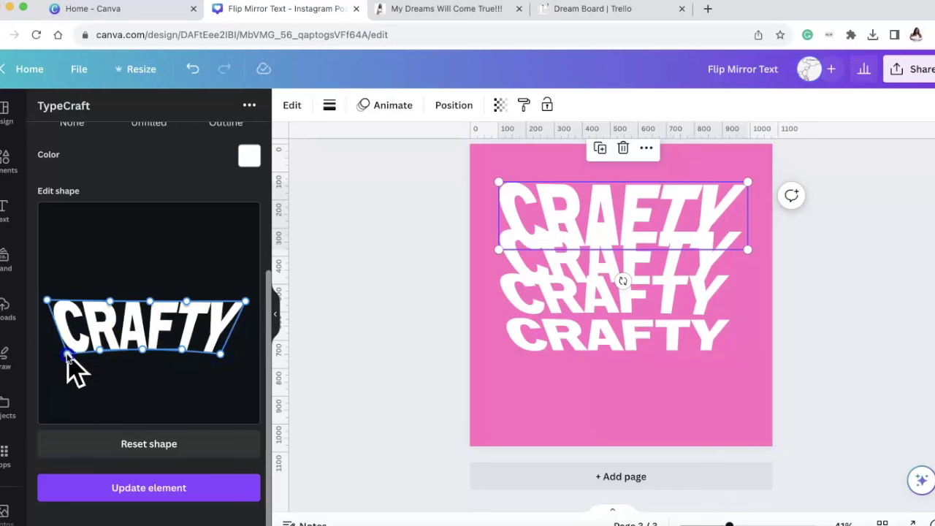
pyautogui.click(125, 501)
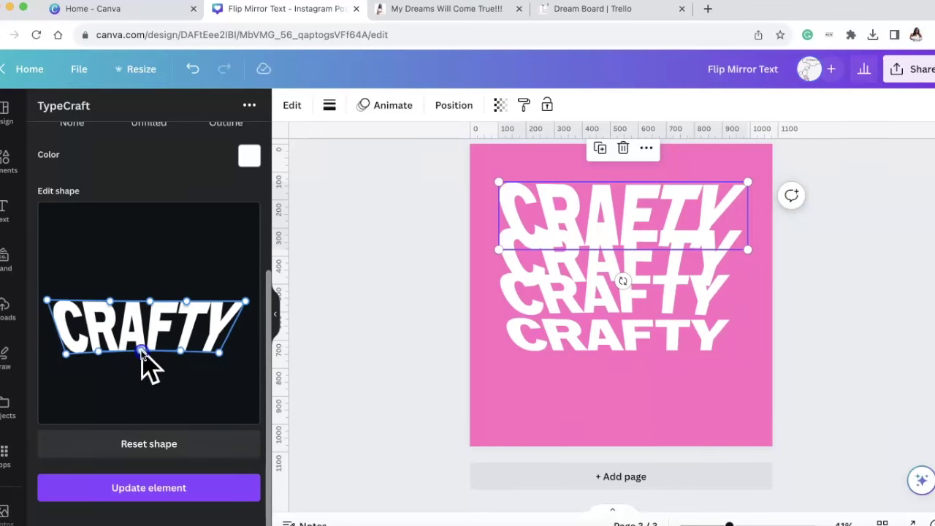
pyautogui.click(215, 495)
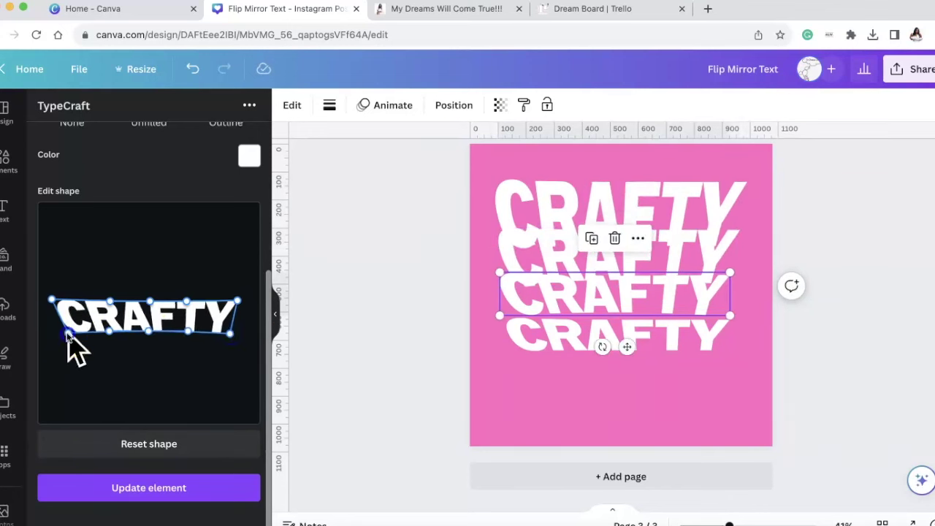
pyautogui.click(171, 497)
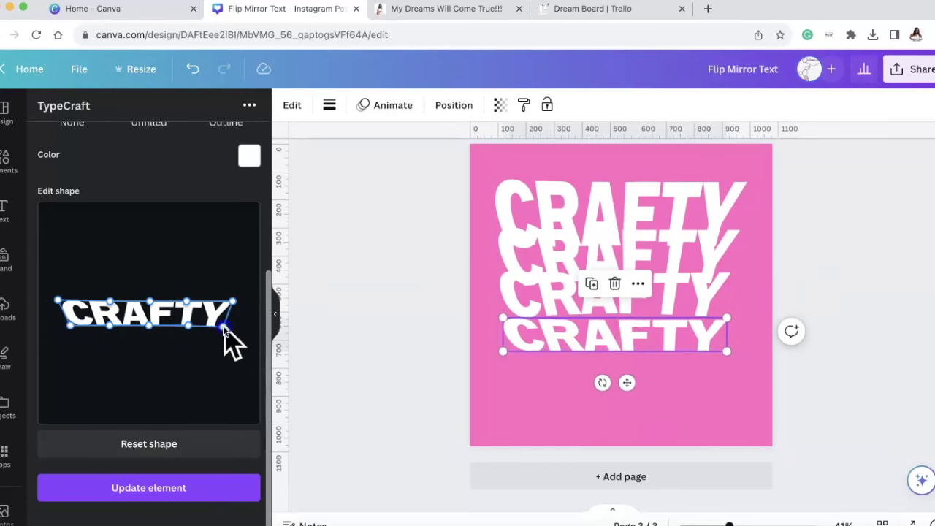
pyautogui.click(841, 333)
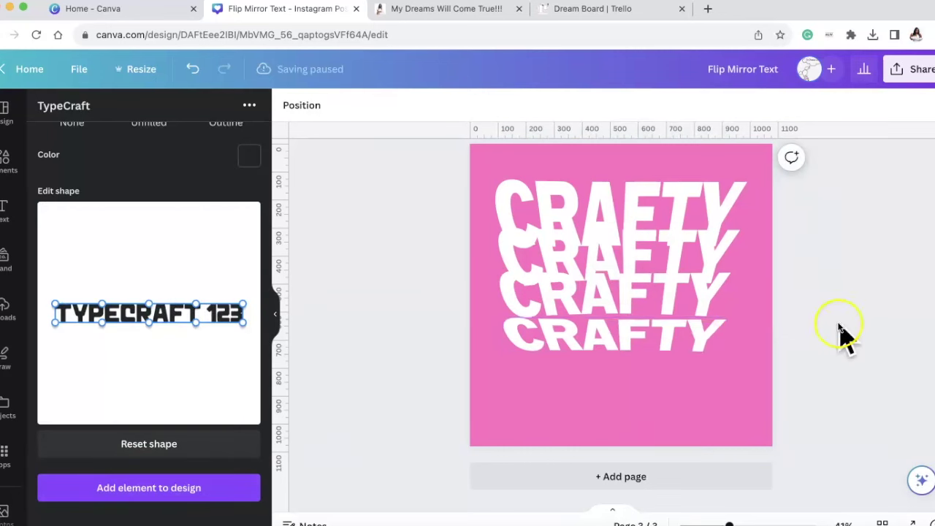
# Step: Spread the CRAFTY lines apart vertically, moving the top line up and the two lowest lines down
pyautogui.moveTo(683, 344)
pyautogui.mouseDown()
pyautogui.moveTo(682, 325)
pyautogui.moveTo(686, 345)
pyautogui.mouseUp()
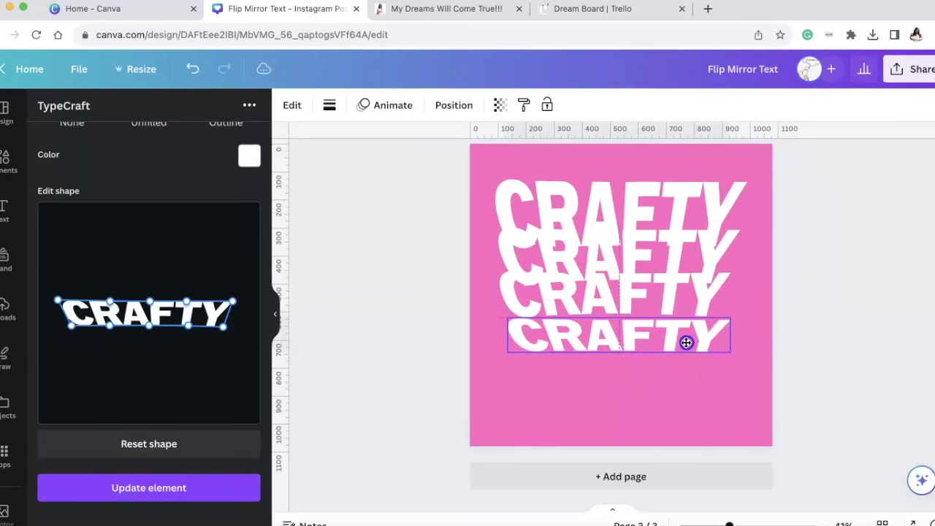
pyautogui.moveTo(699, 194); pyautogui.dragTo(706, 175)
pyautogui.moveTo(683, 307); pyautogui.dragTo(691, 383)
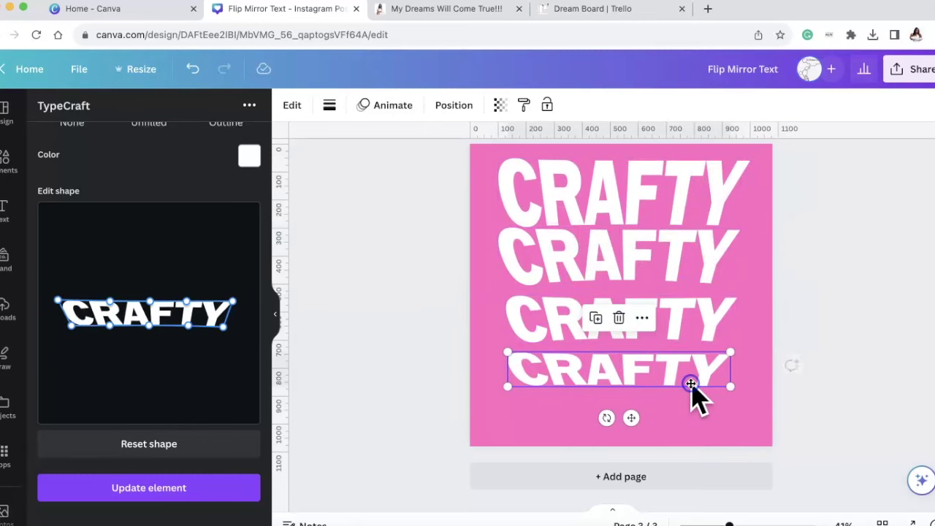
# Step: Adjust the lower corners of the top CRAFTY line in its shape preview, and update the element on the page
pyautogui.click(722, 203)
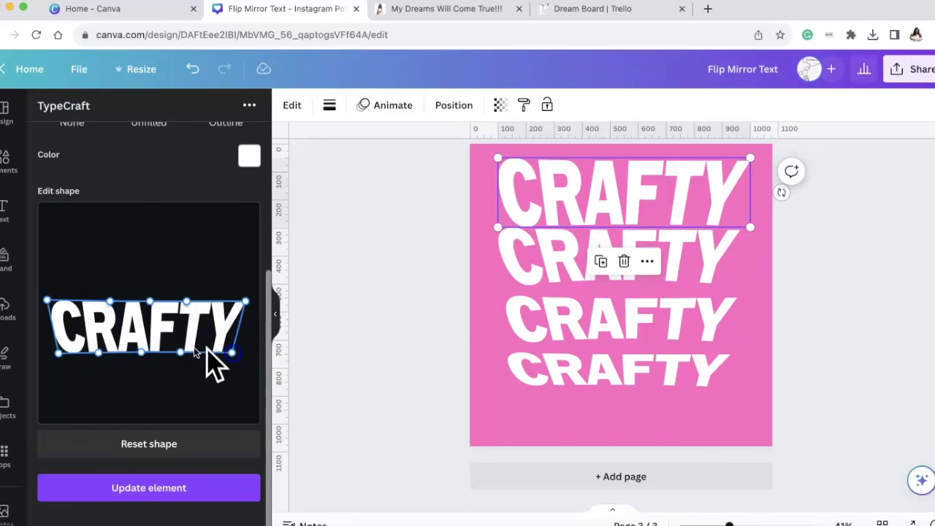
pyautogui.moveTo(70, 362); pyautogui.dragTo(65, 359)
pyautogui.click(91, 491)
pyautogui.moveTo(235, 352); pyautogui.dragTo(228, 349)
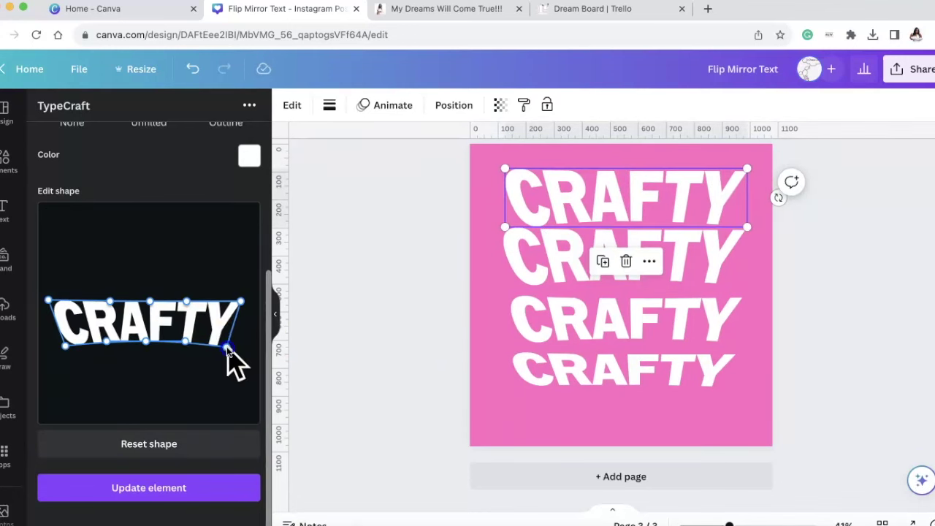
pyautogui.click(220, 490)
pyautogui.click(833, 300)
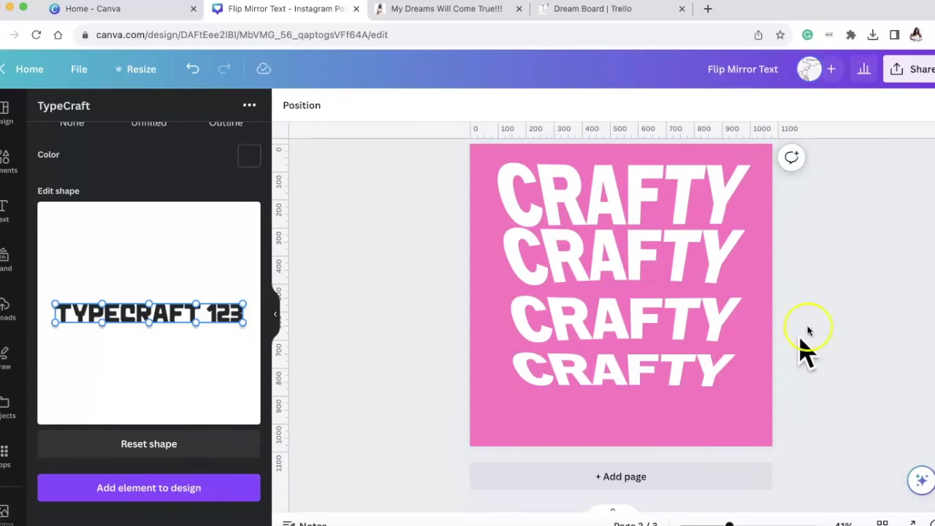
# Step: Scale all four CRAFTY lines down together and centre the smaller stack in the upper part of the page
pyautogui.click(710, 373)
pyautogui.keyDown('shift'); pyautogui.click(720, 329); pyautogui.keyUp('shift')
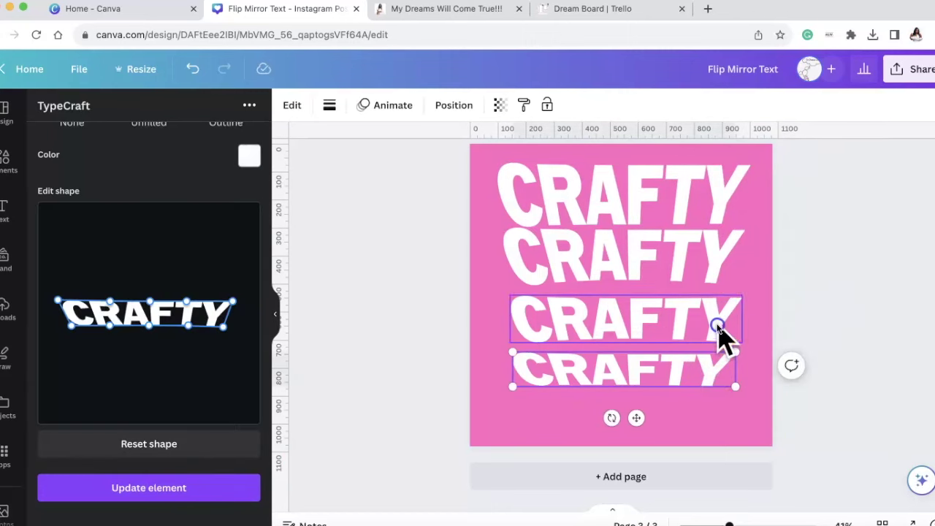
pyautogui.keyDown('shift'); pyautogui.click(720, 282); pyautogui.keyUp('shift')
pyautogui.keyDown('shift'); pyautogui.click(735, 209); pyautogui.keyUp('shift')
pyautogui.moveTo(755, 165); pyautogui.dragTo(716, 204)
pyautogui.moveTo(638, 299); pyautogui.dragTo(645, 267)
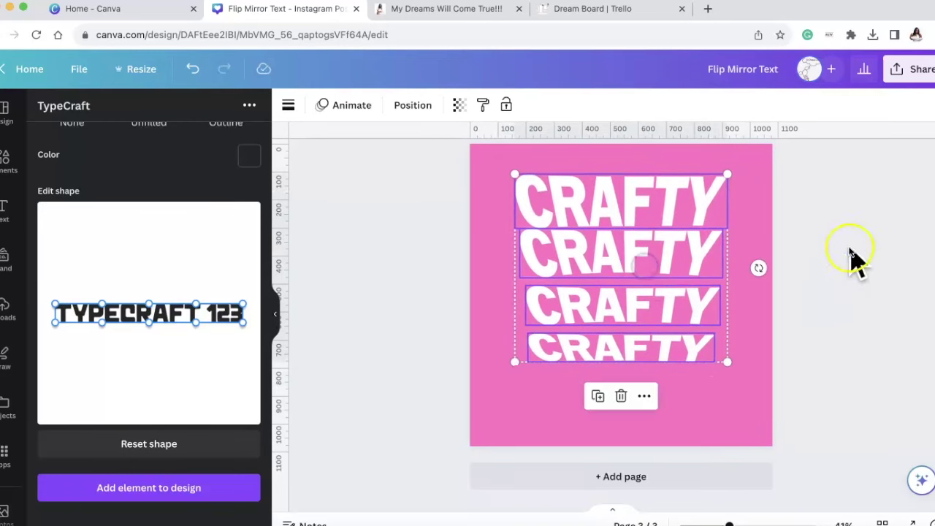
pyautogui.click(855, 256)
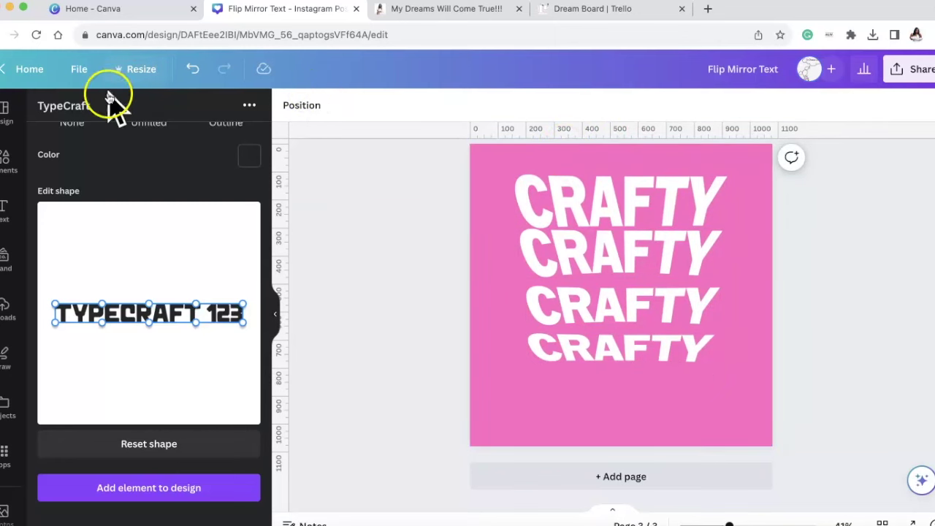
# Step: Search the elements for "BLUR" graphics and add the thin white blurred ellipse to the page
pyautogui.click(7, 159)
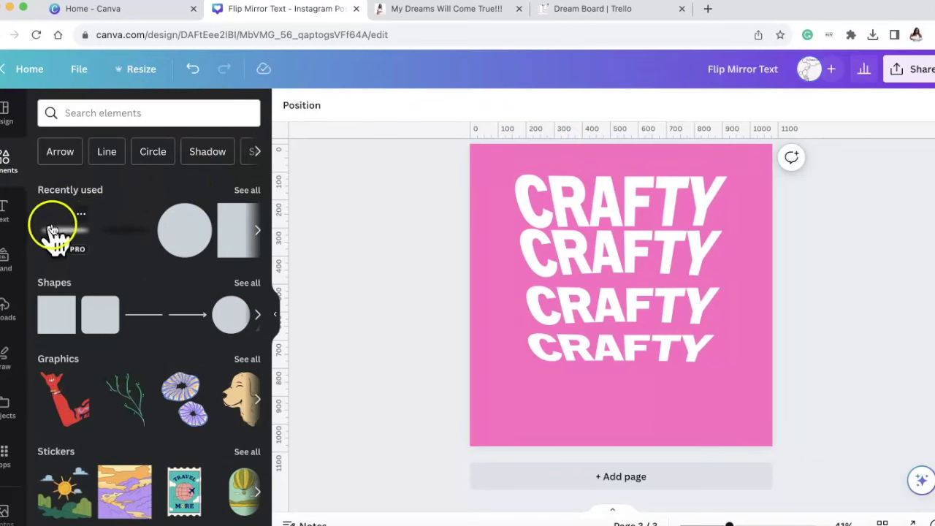
pyautogui.click(123, 109)
pyautogui.write('BLUR')
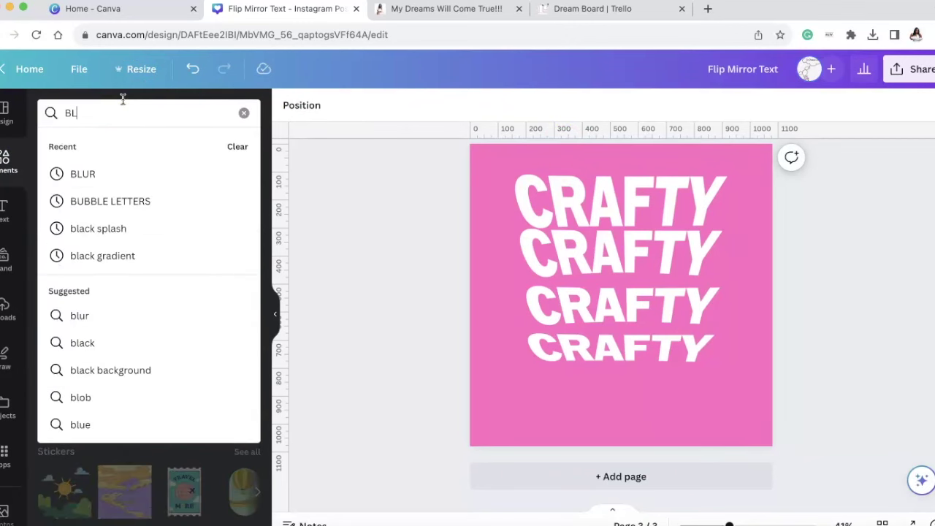
pyautogui.press('Return')
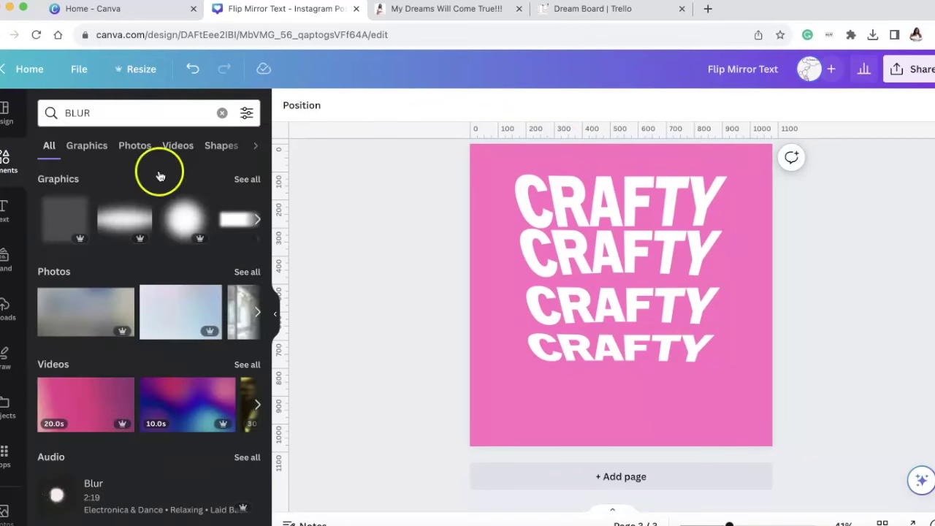
pyautogui.click(256, 181)
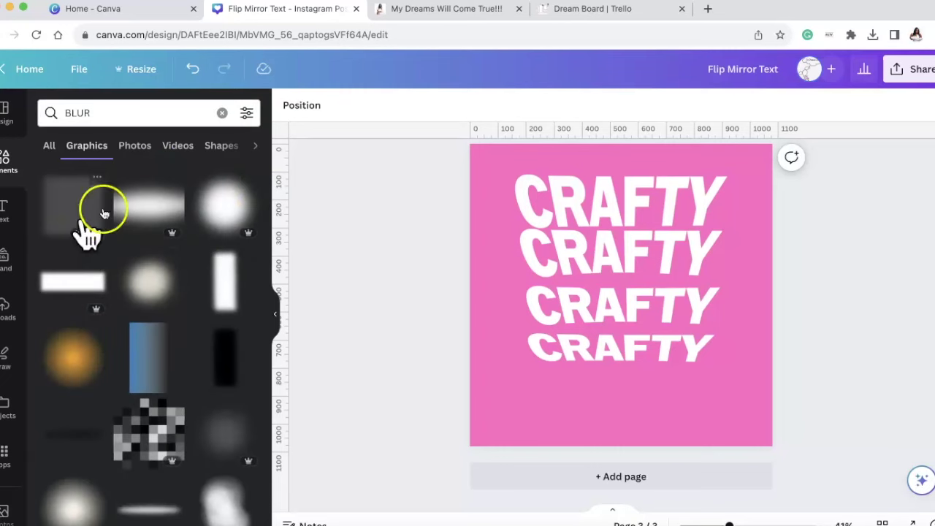
pyautogui.scroll(-3, 168, 344)
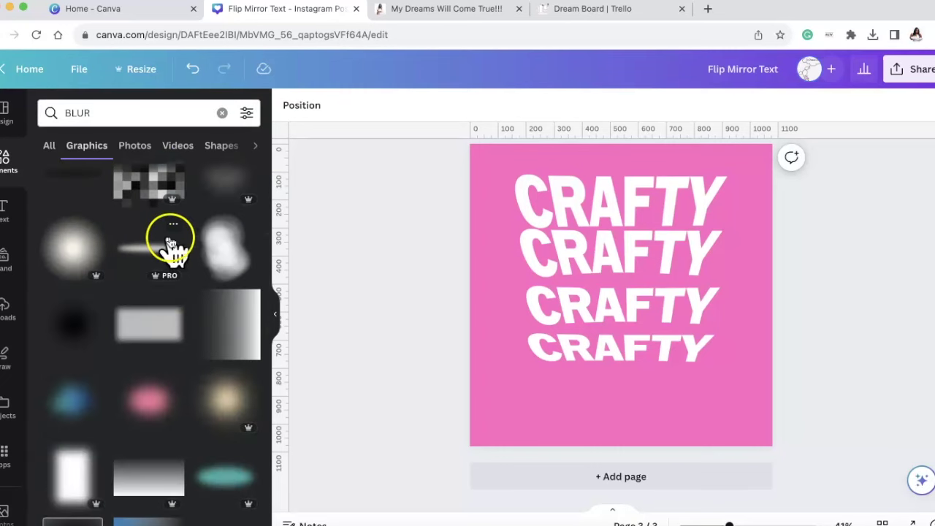
pyautogui.click(134, 250)
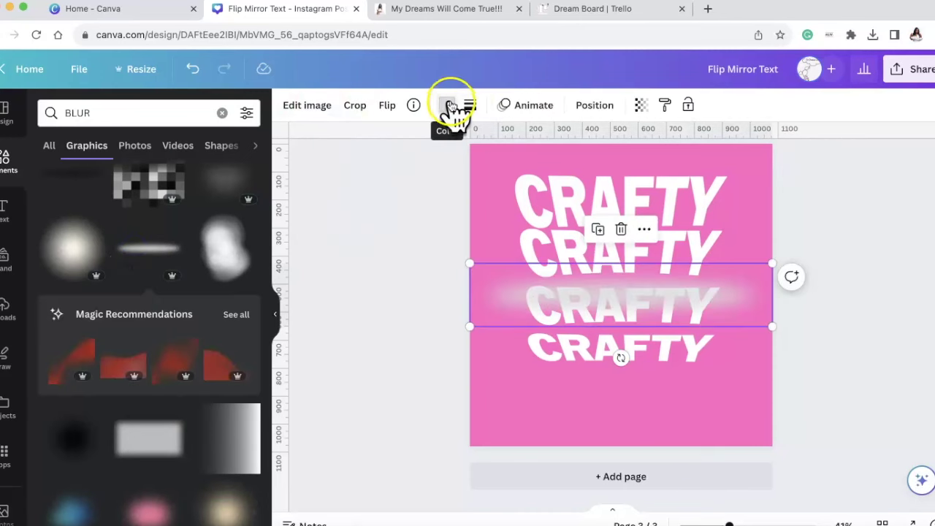
# Step: Shrink the blur to fit over the lower edge of the bottom CRAFTY line and recolor it in the page's pink
pyautogui.moveTo(594, 289); pyautogui.dragTo(595, 355)
pyautogui.moveTo(468, 326); pyautogui.dragTo(547, 347)
pyautogui.moveTo(711, 373); pyautogui.dragTo(672, 371)
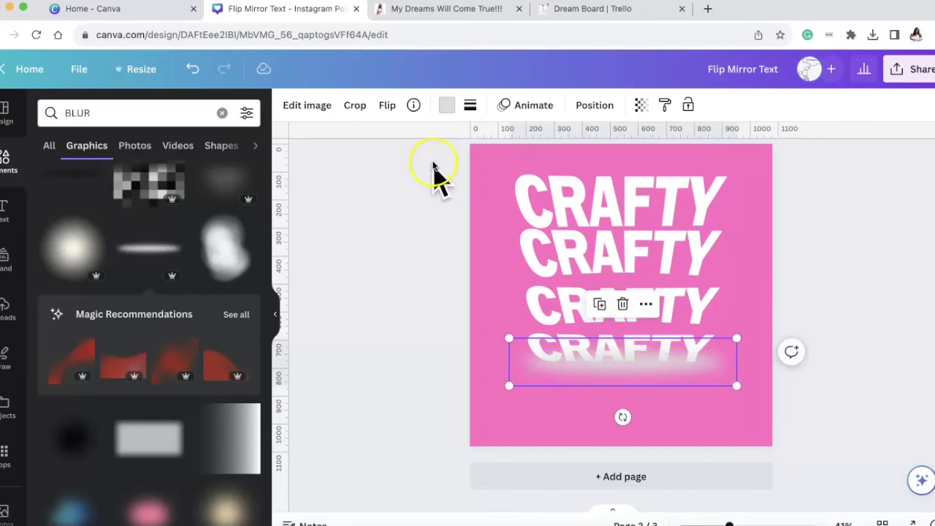
pyautogui.click(445, 108)
pyautogui.click(167, 188)
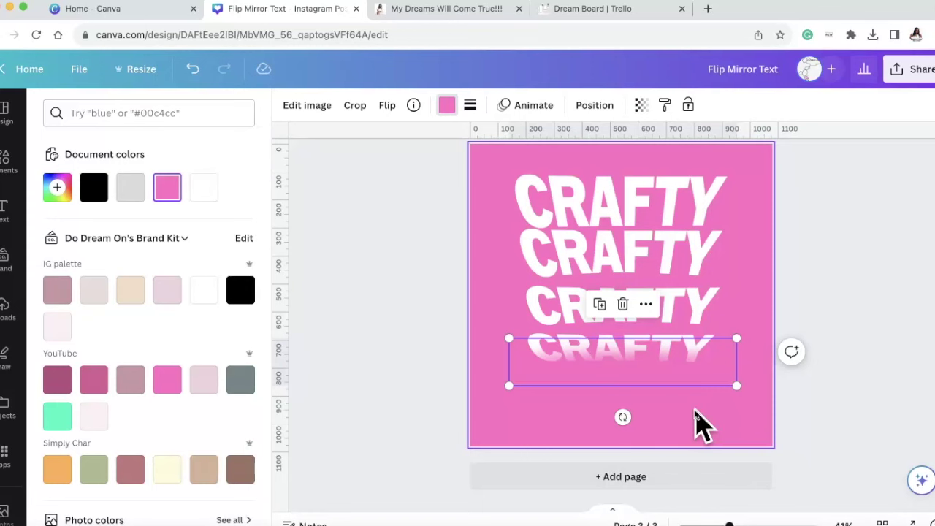
pyautogui.moveTo(737, 339); pyautogui.dragTo(717, 337)
pyautogui.moveTo(652, 377); pyautogui.dragTo(659, 360)
# Step: Set the page background to black (#000000) and fit copies of the pink blur over the lower edges of the two middle CRAFTY lines
pyautogui.click(496, 163)
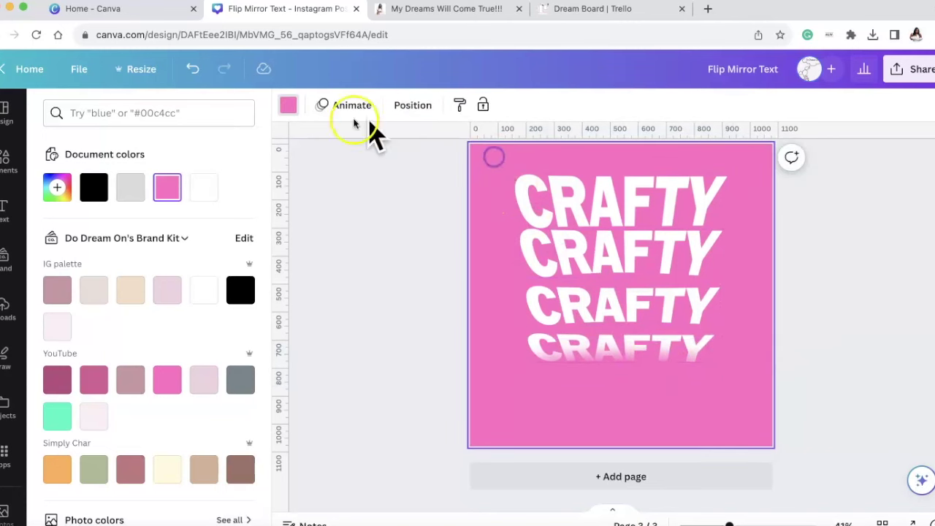
pyautogui.click(102, 188)
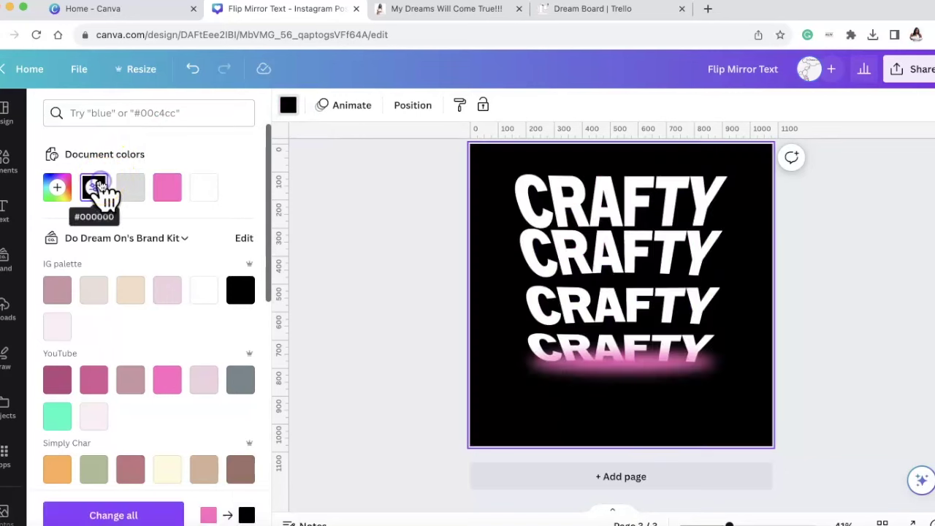
pyautogui.click(676, 365)
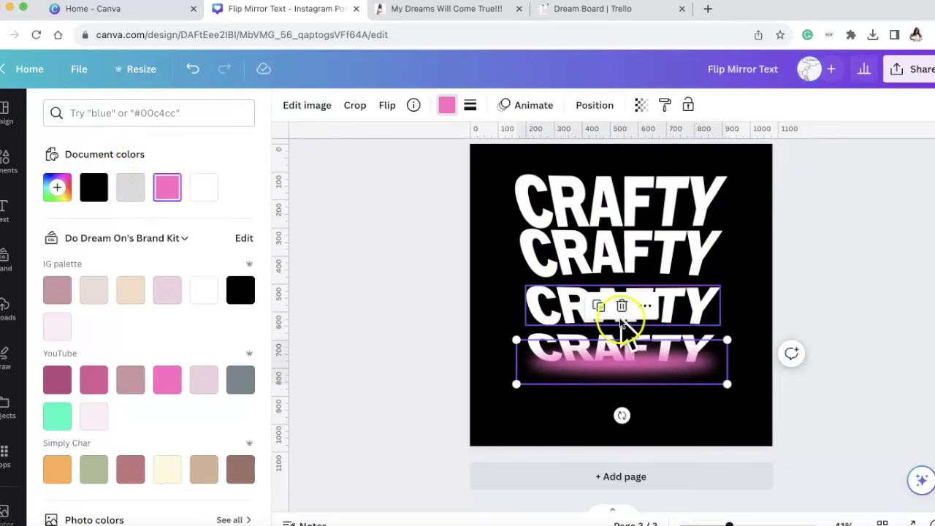
pyautogui.click(599, 307)
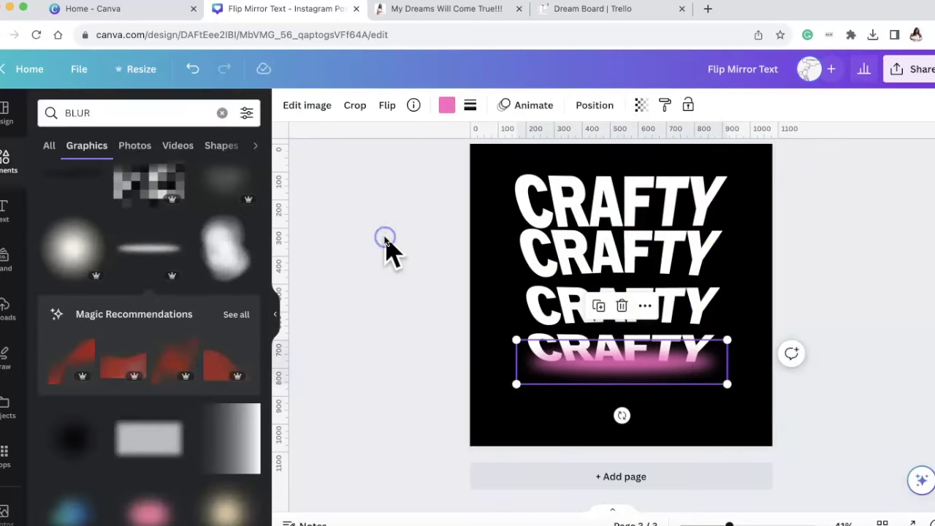
pyautogui.moveTo(651, 362); pyautogui.dragTo(651, 326)
pyautogui.moveTo(719, 345); pyautogui.dragTo(599, 271)
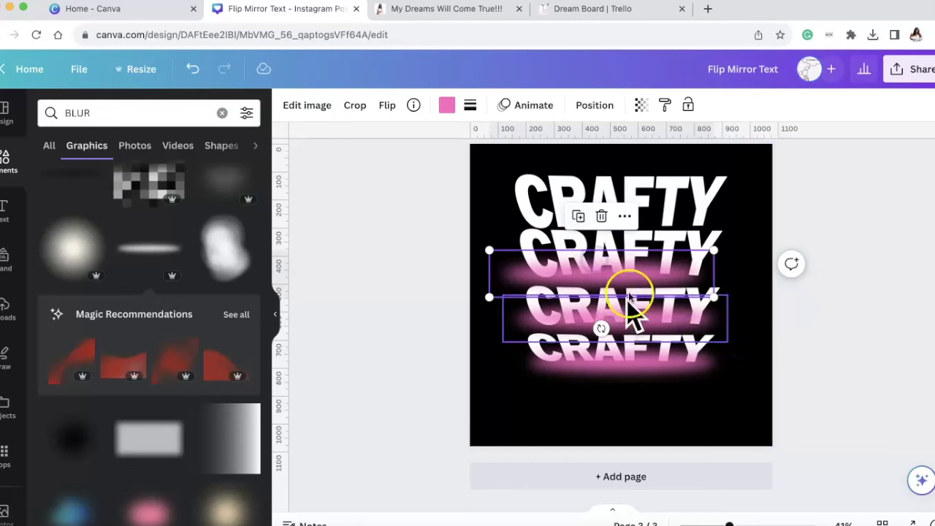
pyautogui.moveTo(677, 276); pyautogui.dragTo(696, 273)
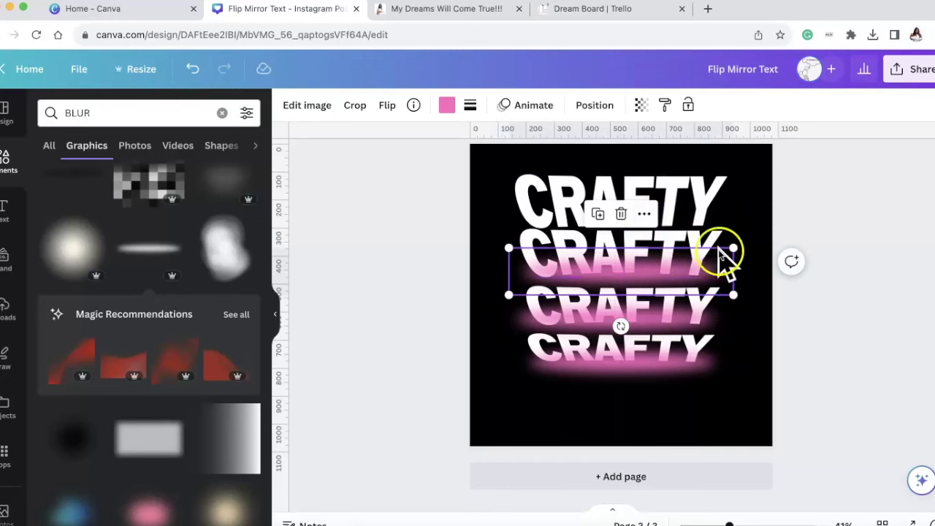
pyautogui.moveTo(732, 293); pyautogui.dragTo(711, 273)
# Step: Place another, slightly wider copy of the pink blur over the lower edge of the top CRAFTY line
pyautogui.moveTo(636, 272); pyautogui.dragTo(663, 227)
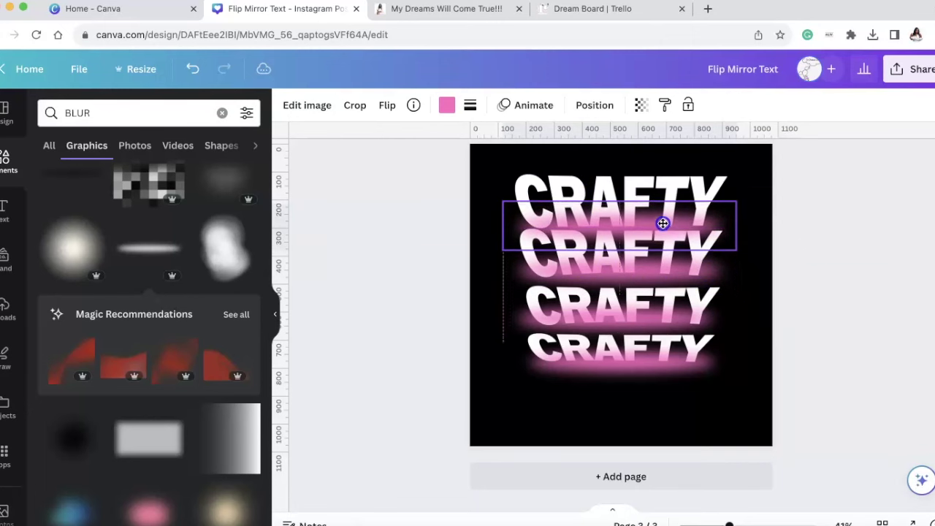
pyautogui.moveTo(736, 253); pyautogui.dragTo(743, 251)
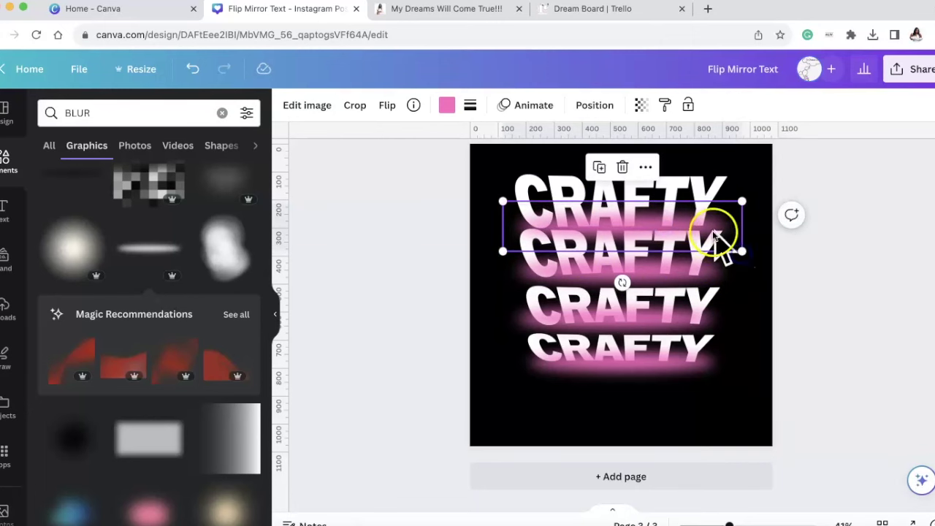
pyautogui.moveTo(708, 223); pyautogui.dragTo(701, 220)
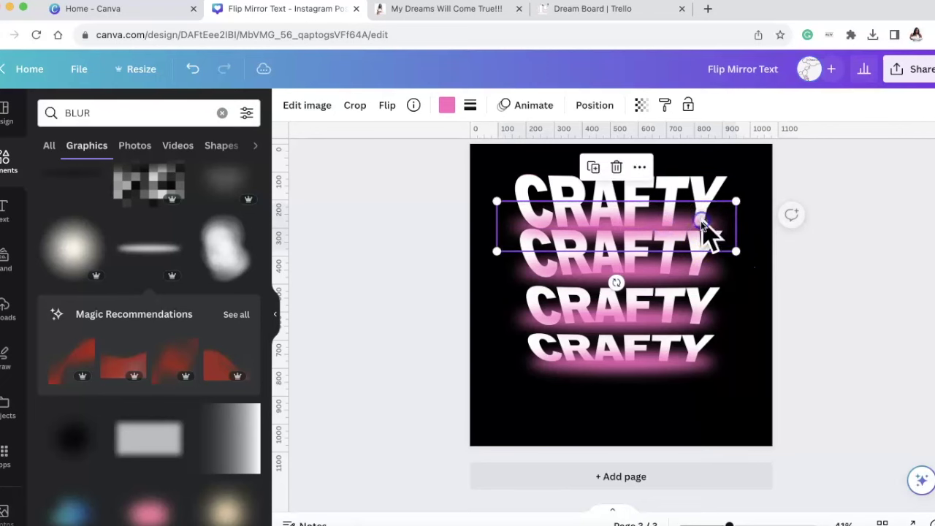
pyautogui.click(803, 331)
# Step: Set the page background back to the pink document color
pyautogui.click(474, 155)
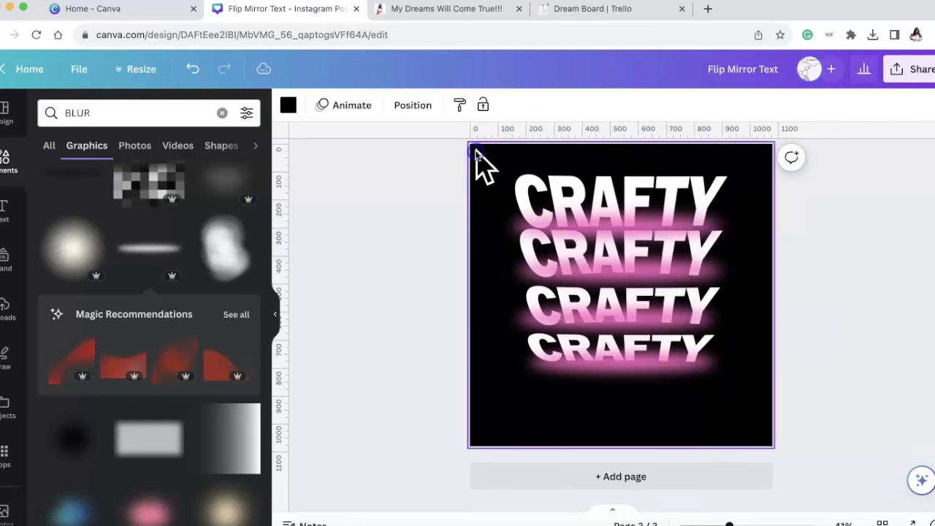
pyautogui.click(288, 105)
pyautogui.click(131, 185)
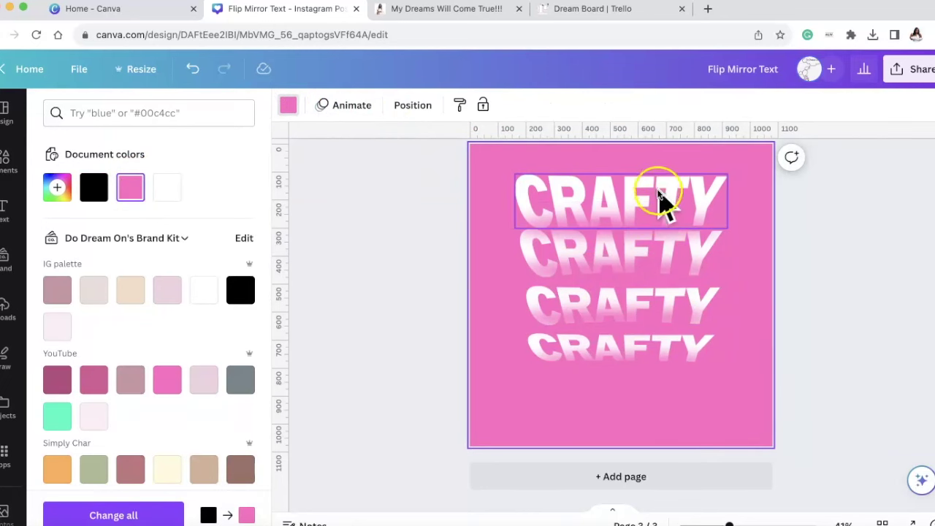
pyautogui.click(679, 350)
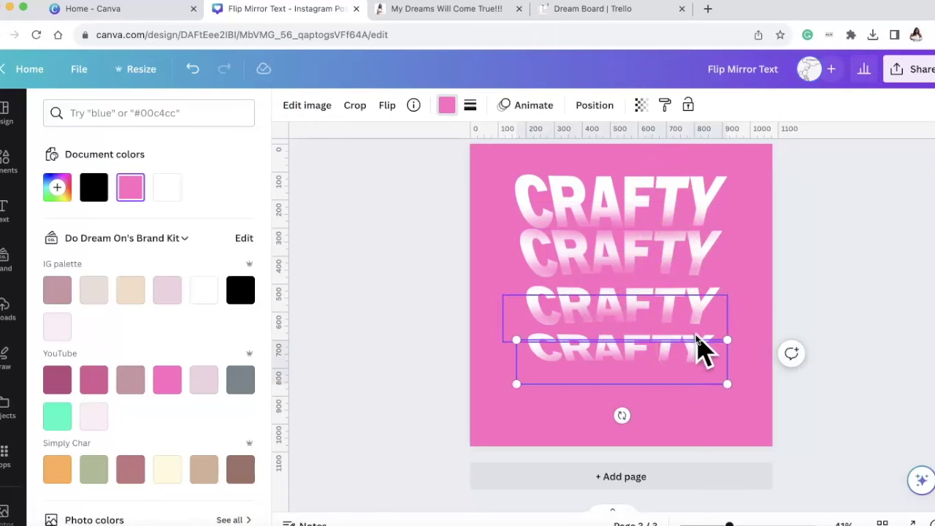
pyautogui.click(665, 409)
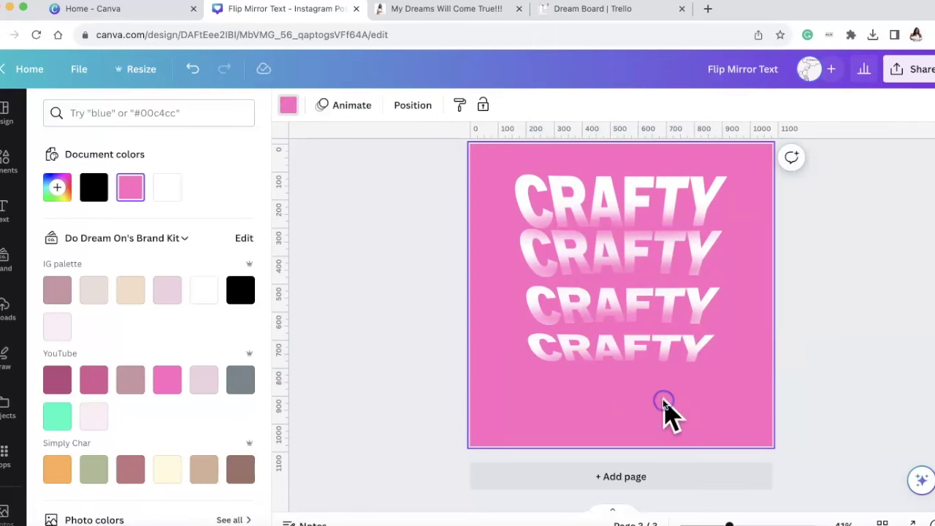
pyautogui.click(622, 357)
pyautogui.click(544, 349)
pyautogui.click(759, 342)
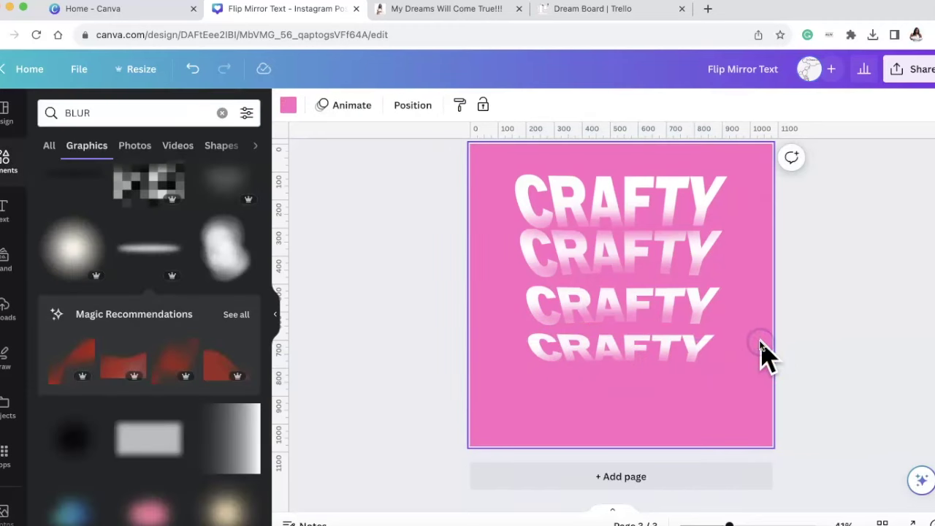
# Step: Move the top CRAFTY line down together with its blur so that it overlaps the second line
pyautogui.click(697, 222)
pyautogui.click(694, 209)
pyautogui.moveTo(686, 189); pyautogui.dragTo(688, 198)
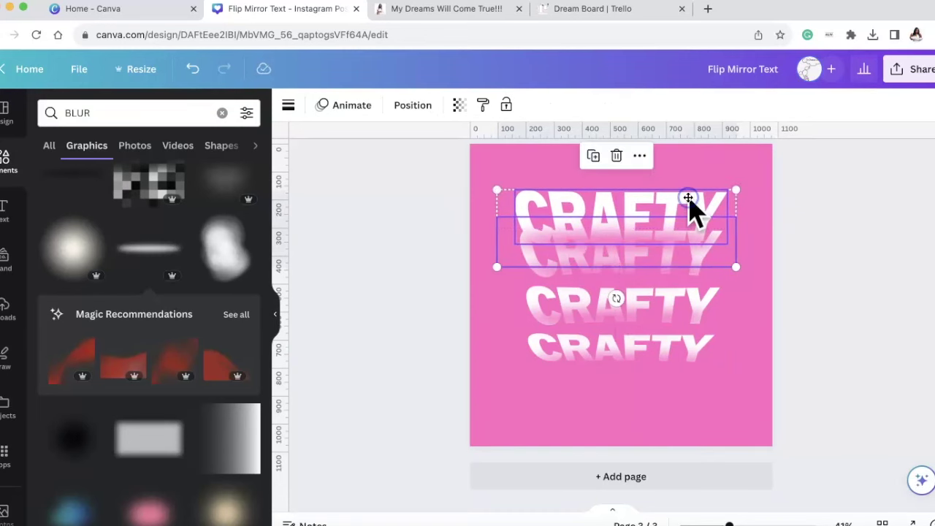
pyautogui.scroll(7, 690, 208)
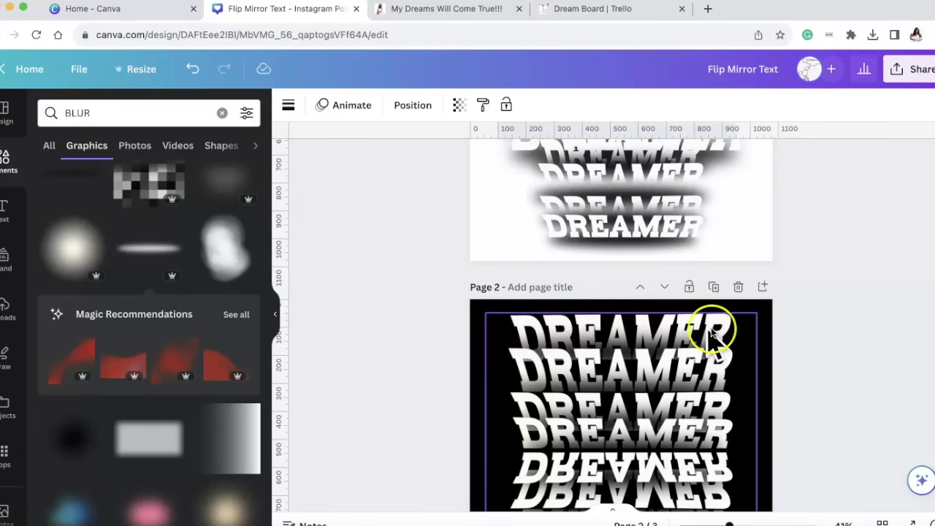
pyautogui.scroll(-7, 560, 376)
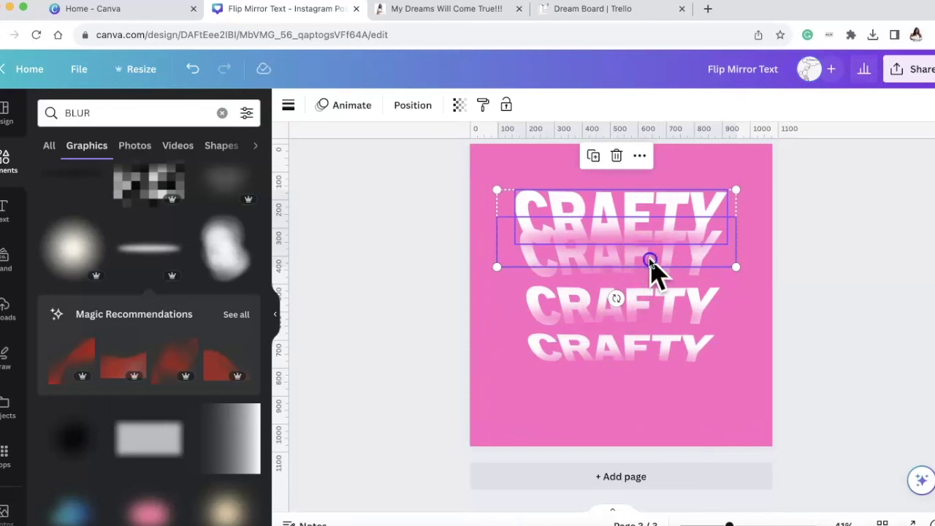
pyautogui.click(654, 281)
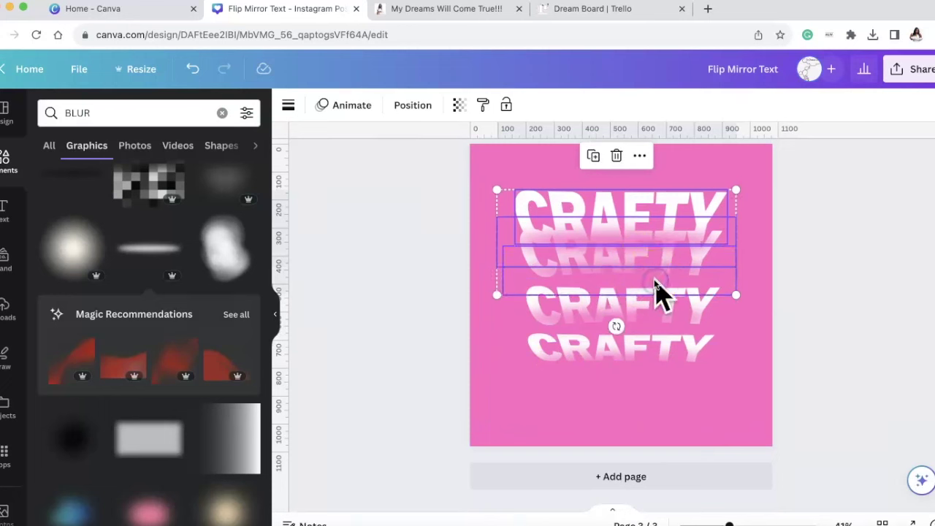
pyautogui.click(767, 290)
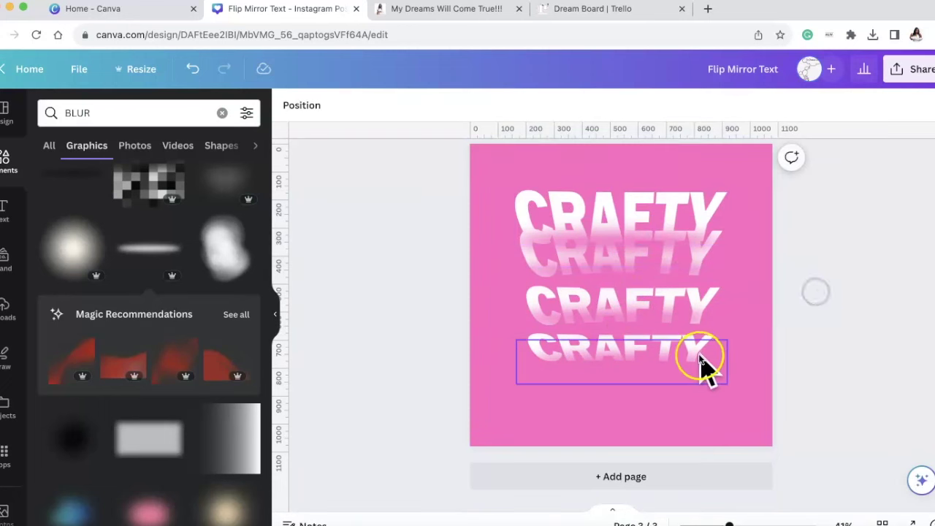
# Step: Move the four pink blurs off the CRAFTY lines into the empty area at the lower end of the page
pyautogui.click(643, 367)
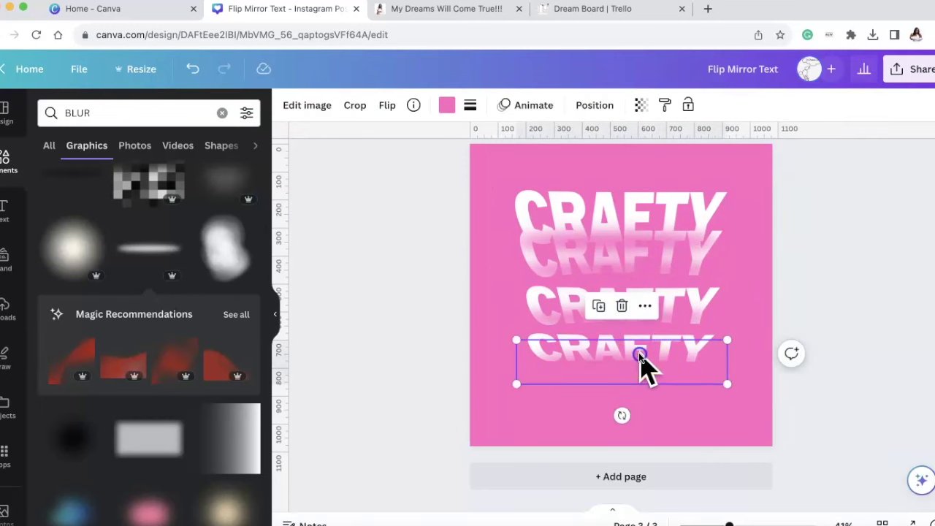
pyautogui.moveTo(642, 367); pyautogui.dragTo(643, 417)
pyautogui.moveTo(658, 336); pyautogui.dragTo(660, 397)
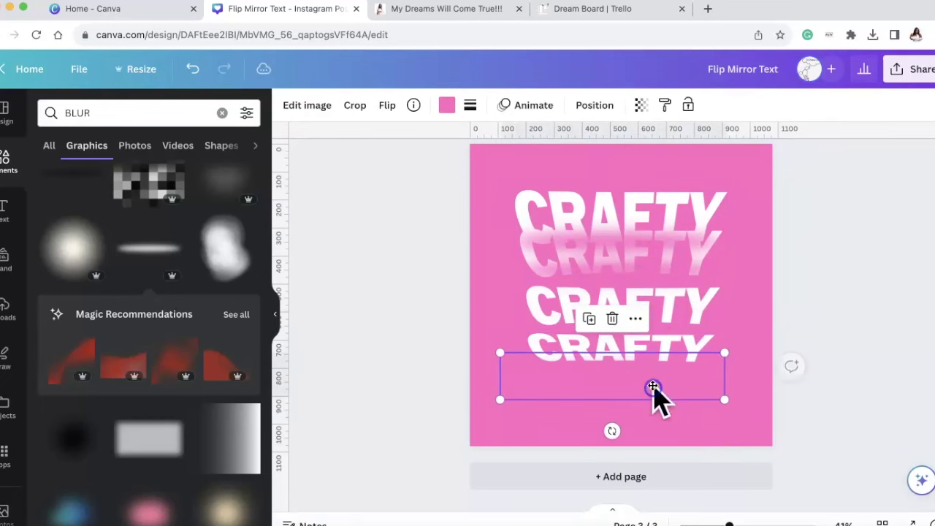
pyautogui.moveTo(664, 284); pyautogui.dragTo(654, 396)
pyautogui.moveTo(662, 226); pyautogui.dragTo(655, 403)
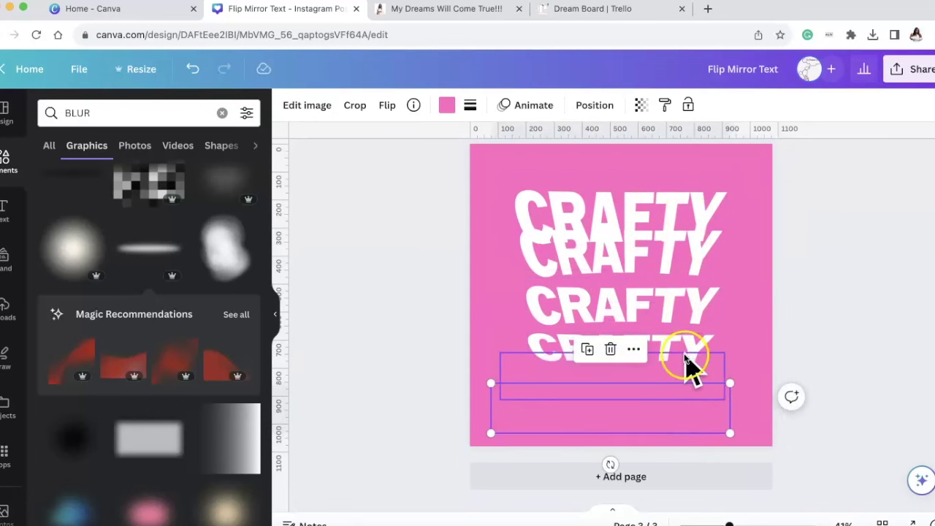
# Step: Move the two lowest CRAFTY lines up so that each overlaps the line above it
pyautogui.moveTo(689, 311); pyautogui.dragTo(682, 279)
pyautogui.moveTo(682, 360); pyautogui.dragTo(691, 301)
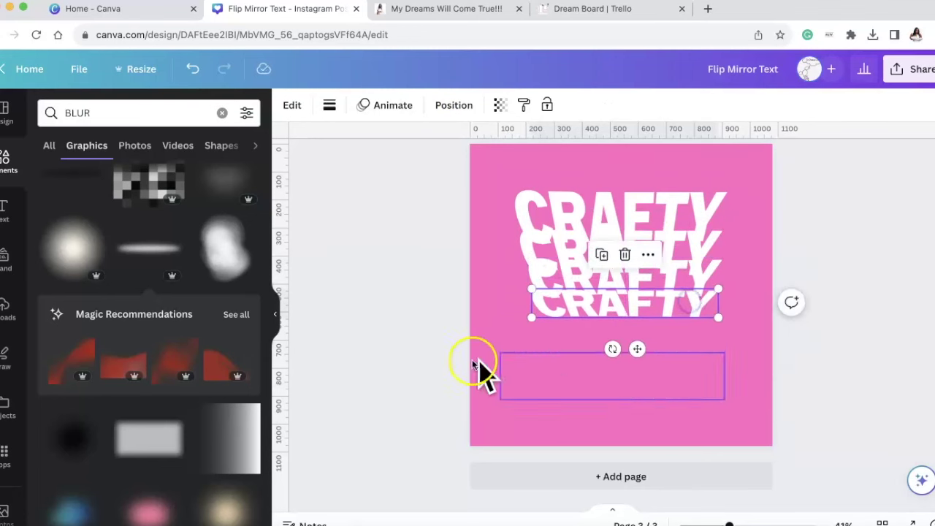
# Step: Delete the four pink blurs and shift the two lowest CRAFTY lines sideways so they sit centred under the lines above
pyautogui.moveTo(657, 447); pyautogui.dragTo(668, 451)
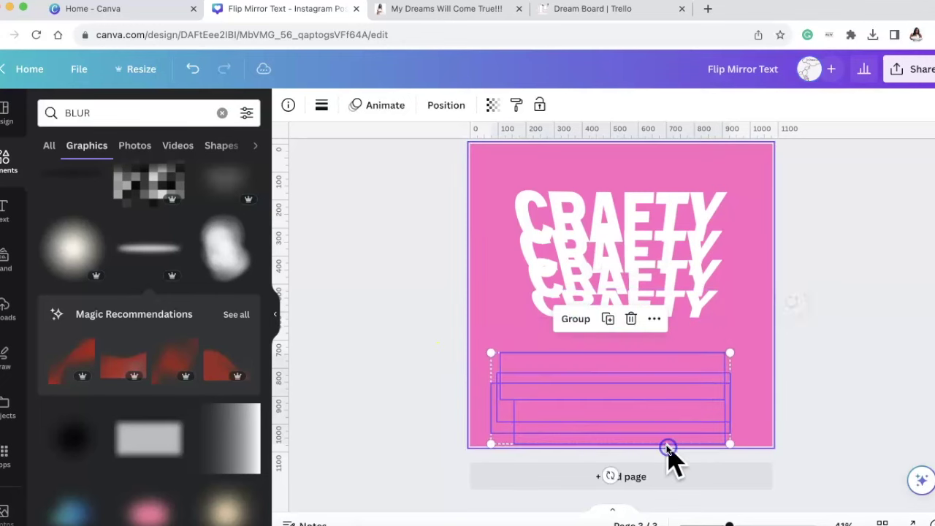
pyautogui.press('Delete')
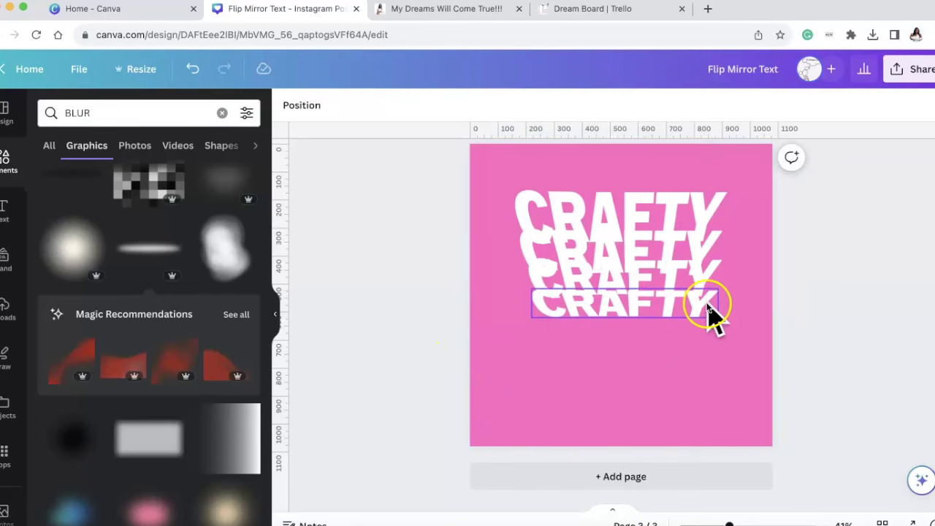
pyautogui.click(707, 305)
pyautogui.moveTo(699, 305); pyautogui.dragTo(702, 220)
pyautogui.click(830, 329)
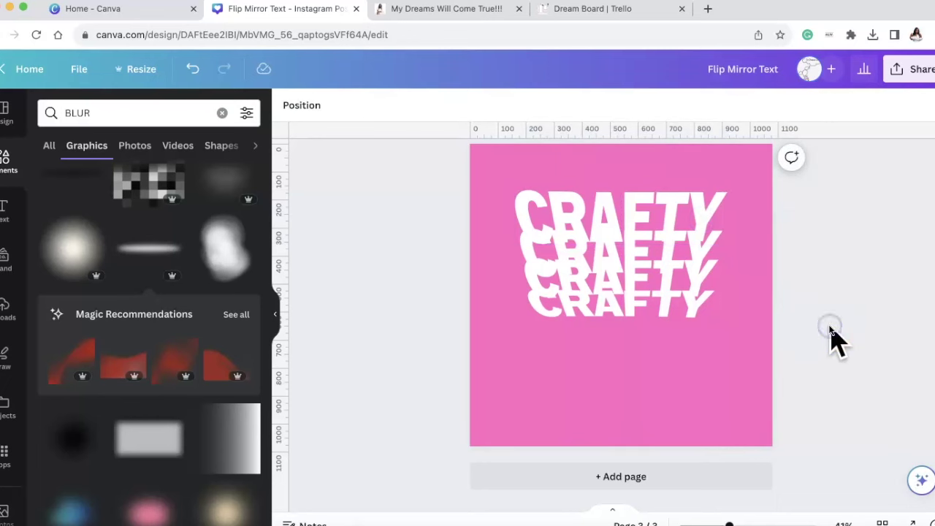
# Step: Add the wide soft blur graphic, shrink it to the lowest CRAFTY line's width over its lower edge, and colour it the document pink
pyautogui.click(146, 241)
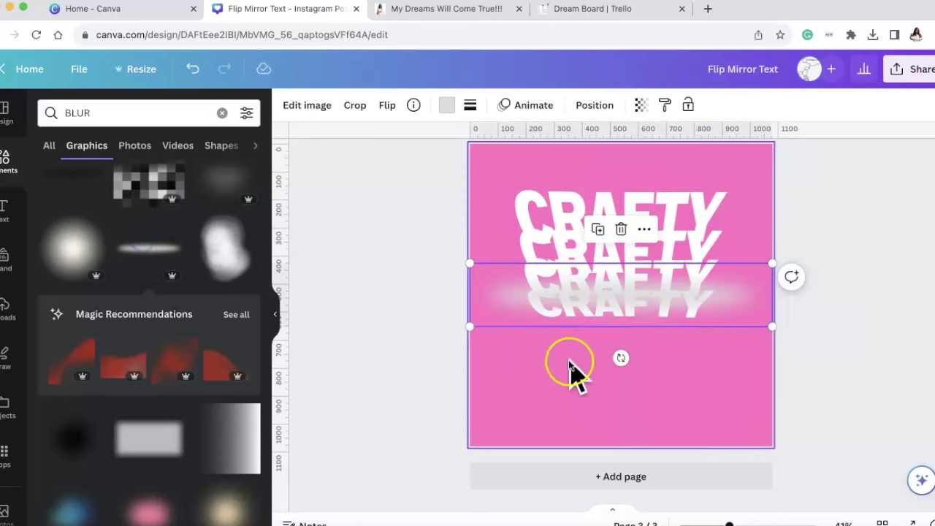
pyautogui.moveTo(706, 307); pyautogui.dragTo(705, 320)
pyautogui.moveTo(772, 290); pyautogui.dragTo(664, 312)
pyautogui.moveTo(599, 333); pyautogui.dragTo(653, 323)
pyautogui.click(446, 105)
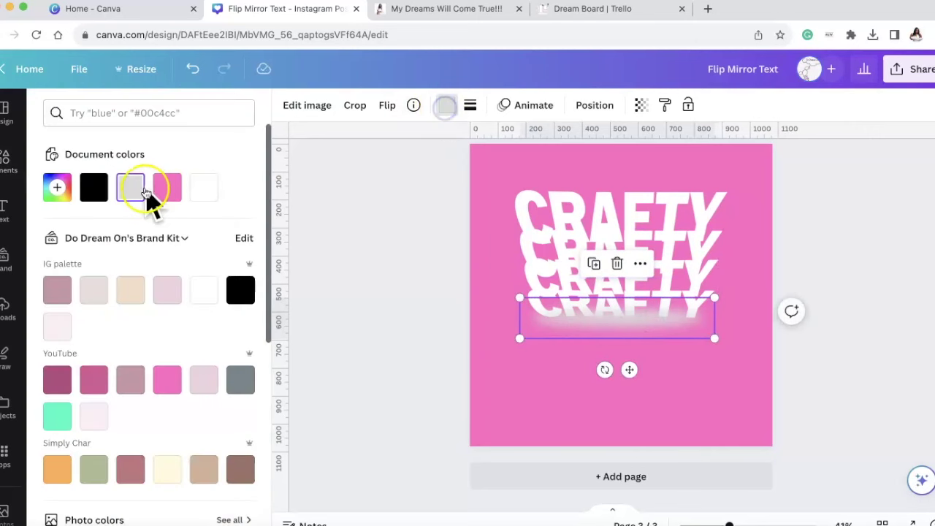
pyautogui.click(165, 191)
# Step: Duplicate the pink blur for the other three CRAFTY lines, placing each copy over a line's lower edge and widening it to fit
pyautogui.click(595, 264)
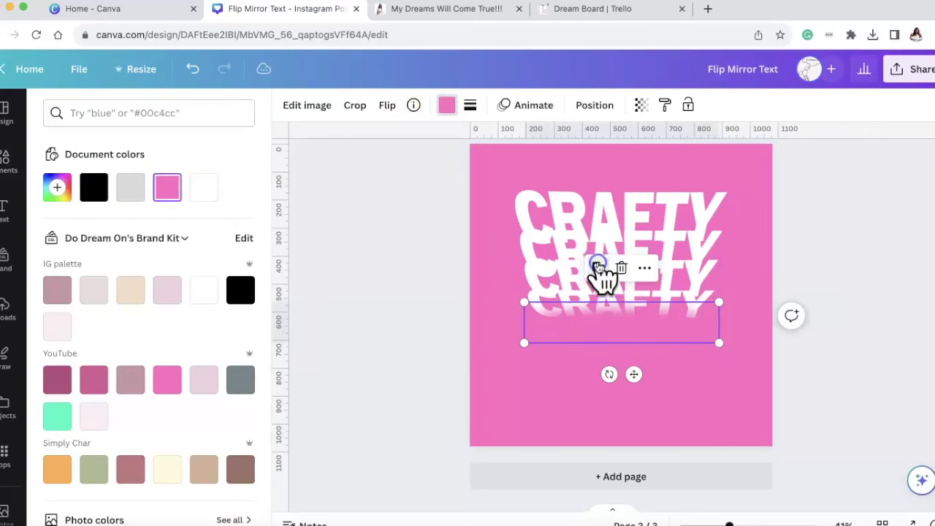
pyautogui.moveTo(659, 340); pyautogui.dragTo(653, 292)
pyautogui.moveTo(706, 310); pyautogui.dragTo(696, 286)
pyautogui.click(592, 236)
pyautogui.moveTo(622, 252); pyautogui.dragTo(619, 224)
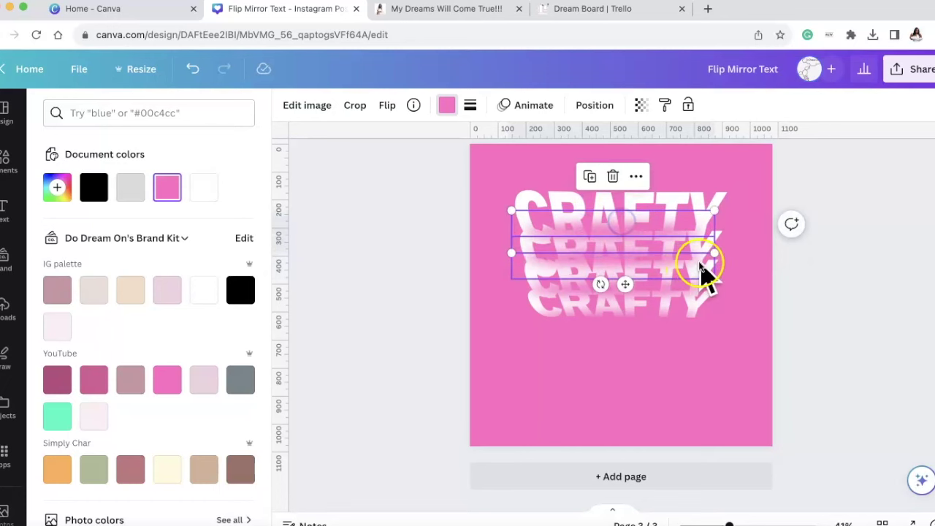
pyautogui.moveTo(715, 253)
pyautogui.mouseDown()
pyautogui.moveTo(729, 253)
pyautogui.moveTo(698, 232)
pyautogui.moveTo(701, 249)
pyautogui.mouseUp()
pyautogui.click(831, 261)
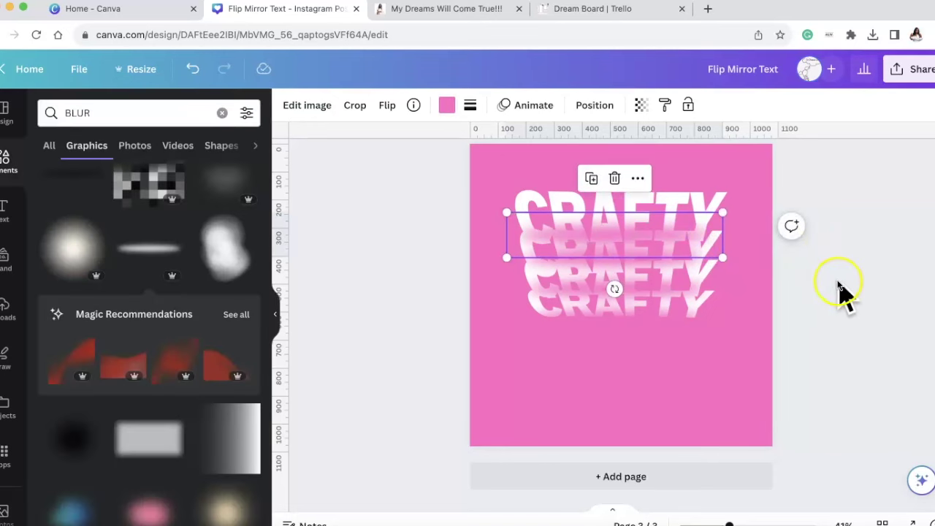
pyautogui.click(836, 289)
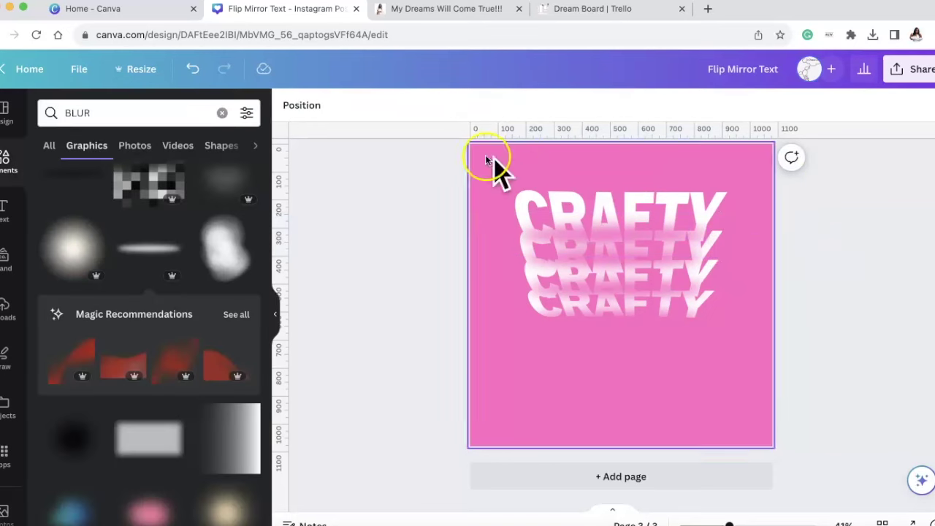
# Step: Examine the stacking order of the blurs and CRAFTY lines in the page's layers
pyautogui.click(310, 105)
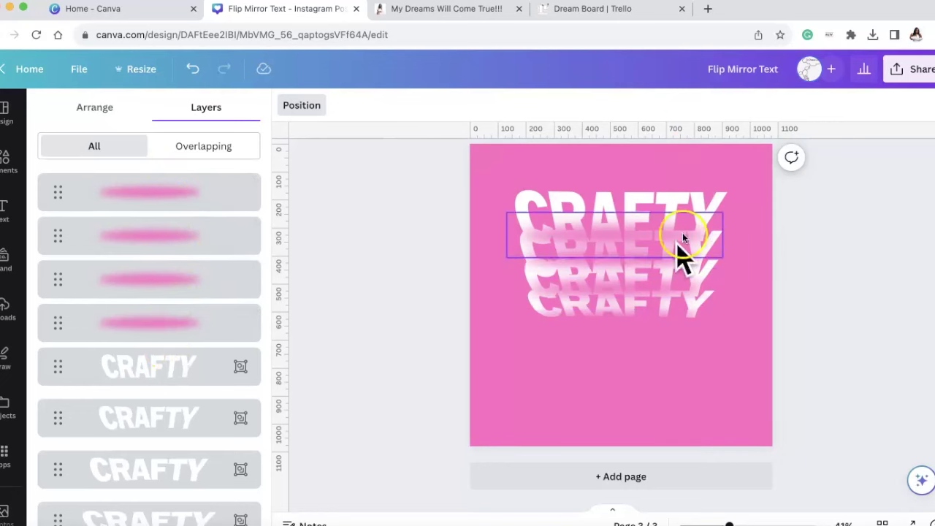
pyautogui.scroll(-2, 156, 215)
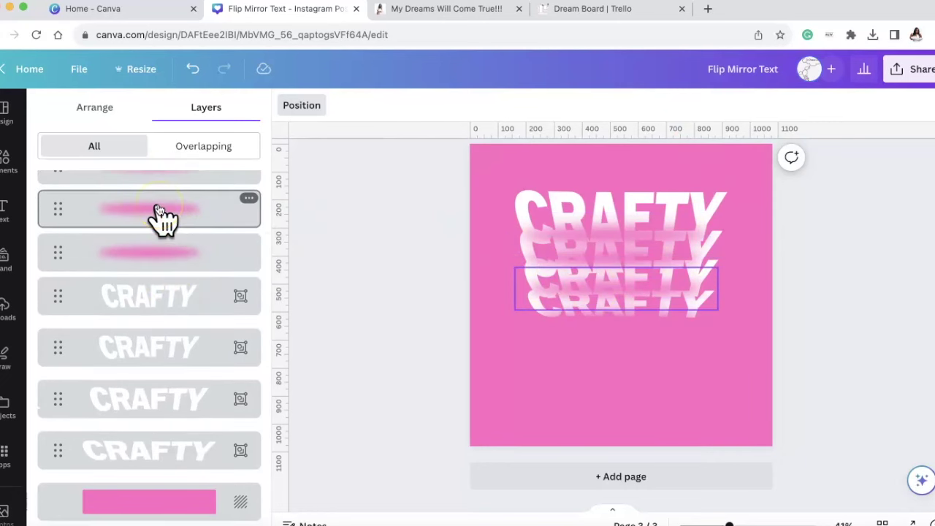
pyautogui.click(169, 305)
pyautogui.click(169, 306)
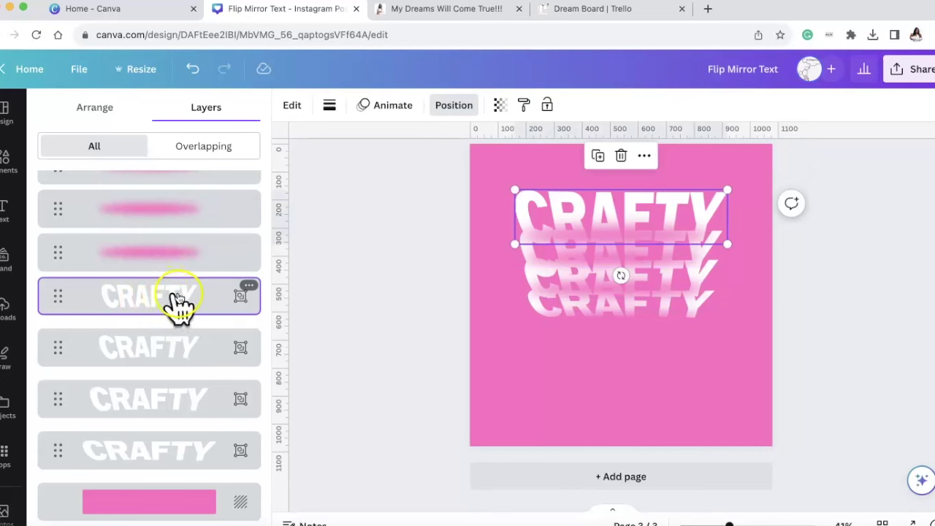
pyautogui.click(585, 215)
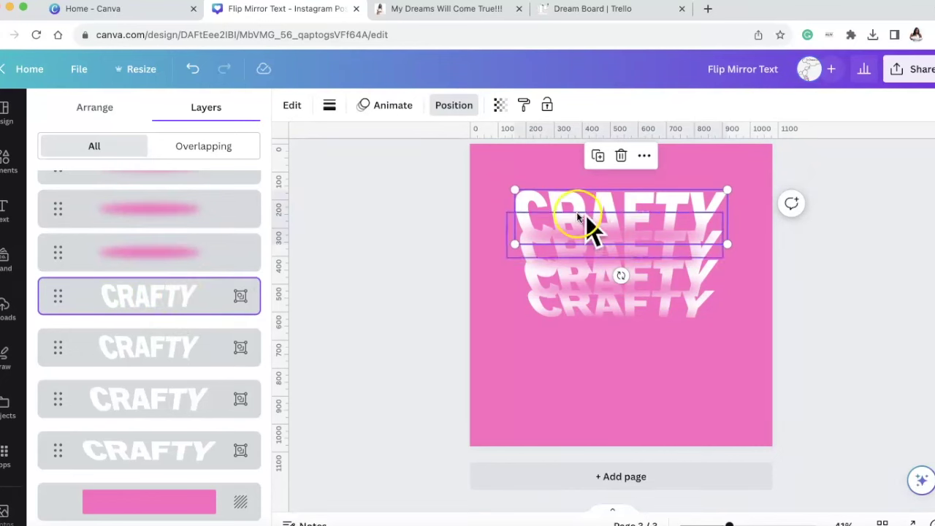
pyautogui.click(206, 305)
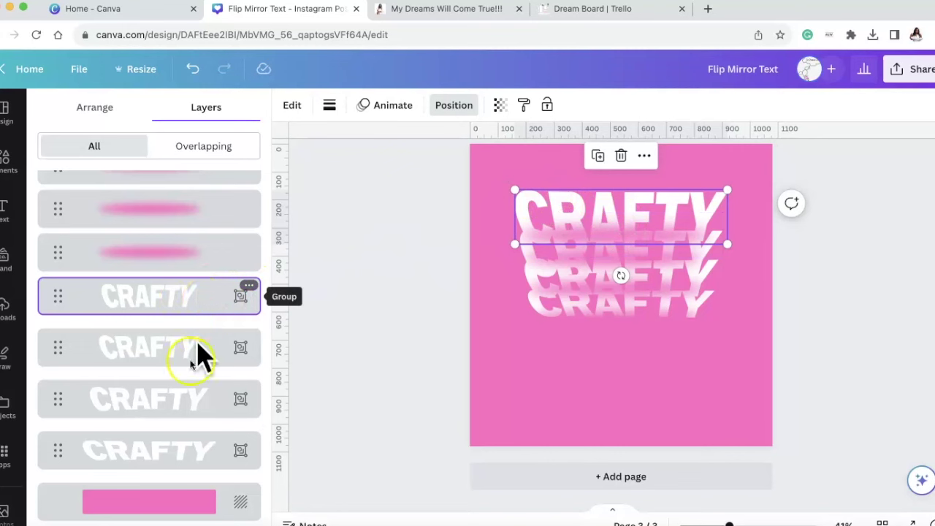
# Step: Move the lowest CRAFTY line's layer up to directly beneath the topmost blur layer
pyautogui.click(173, 458)
pyautogui.click(171, 450)
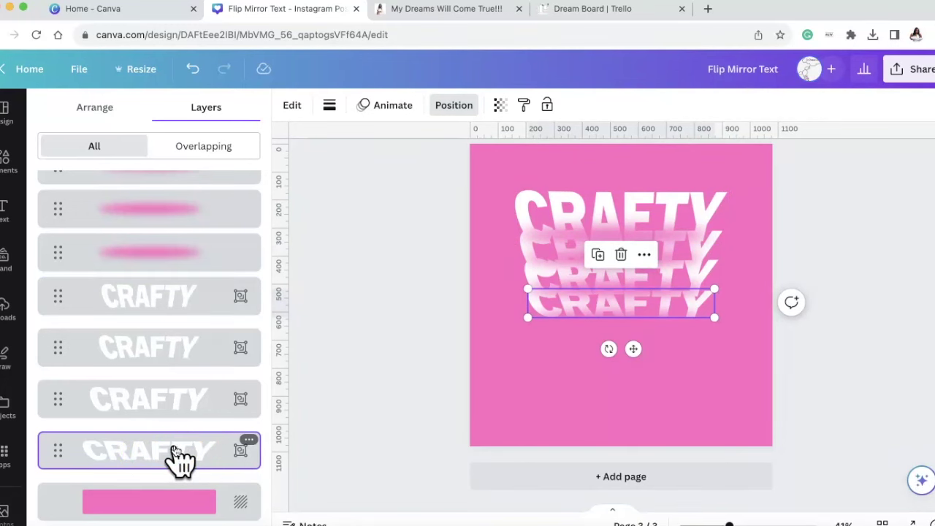
pyautogui.scroll(2, 178, 459)
pyautogui.click(58, 478)
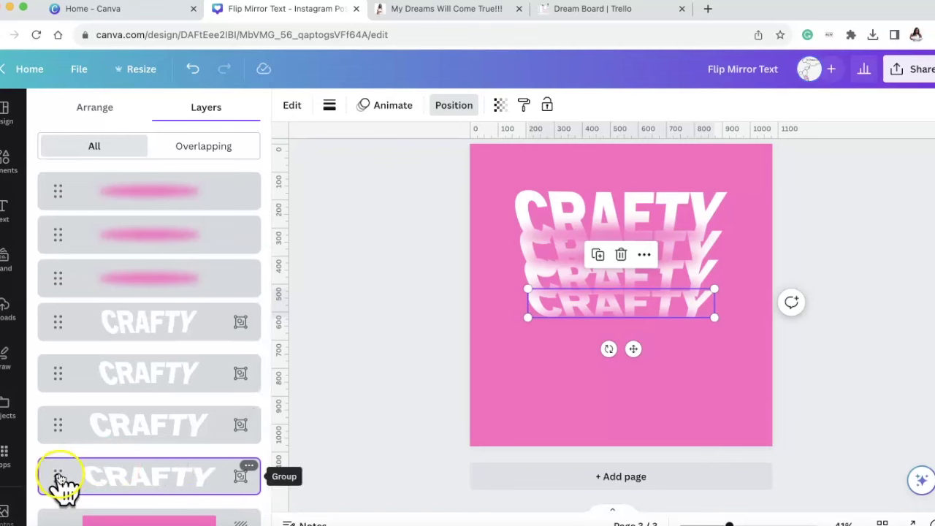
pyautogui.moveTo(59, 479); pyautogui.dragTo(59, 173)
pyautogui.scroll(-1, 88, 367)
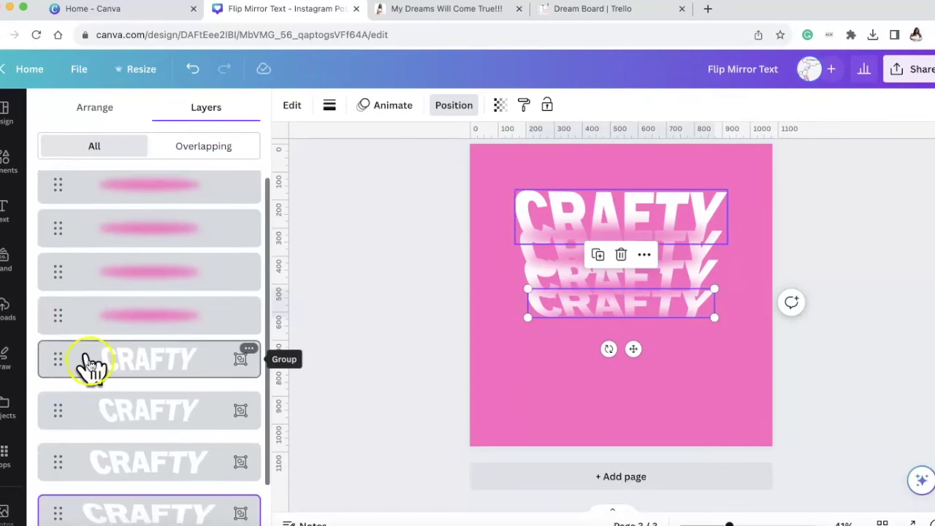
pyautogui.moveTo(84, 518); pyautogui.dragTo(63, 219)
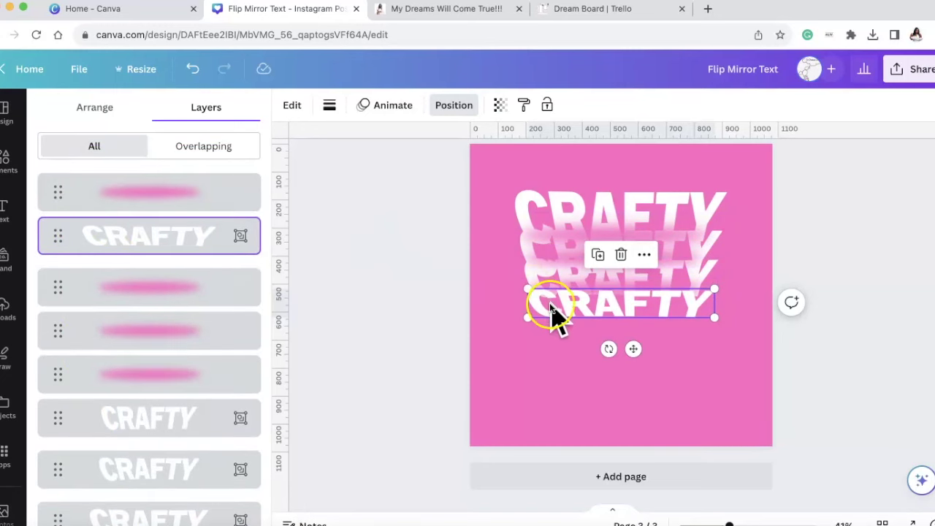
# Step: Move the lowest CRAFTY line's own blur to the front of the layer order, directly above that line
pyautogui.click(215, 370)
pyautogui.click(187, 373)
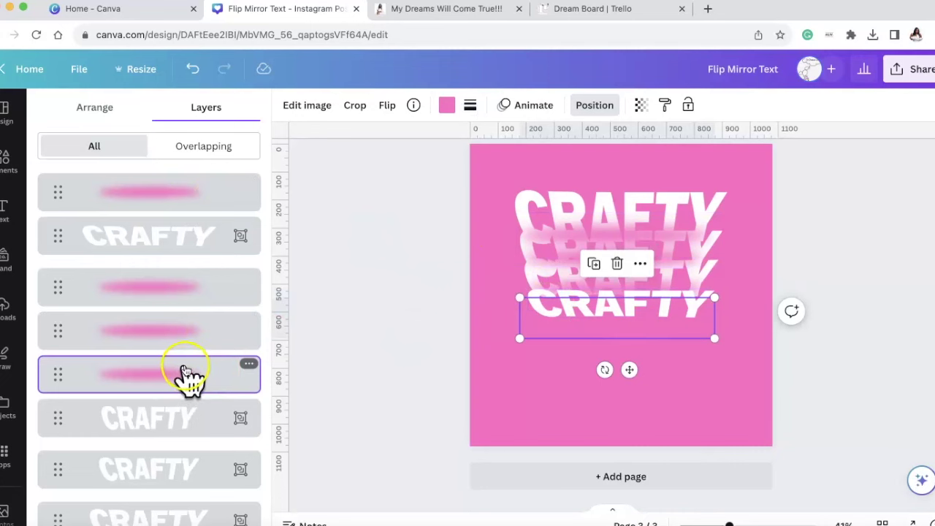
pyautogui.moveTo(188, 372); pyautogui.dragTo(181, 418)
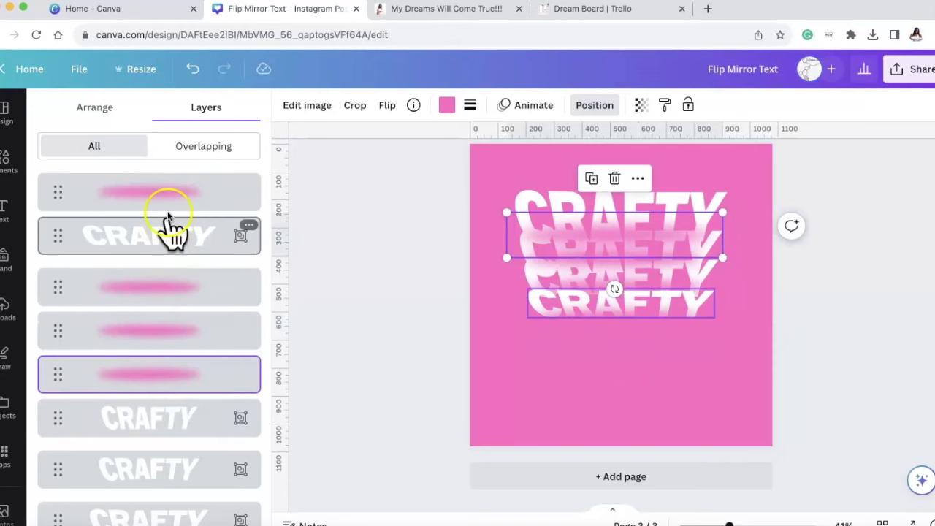
pyautogui.click(194, 197)
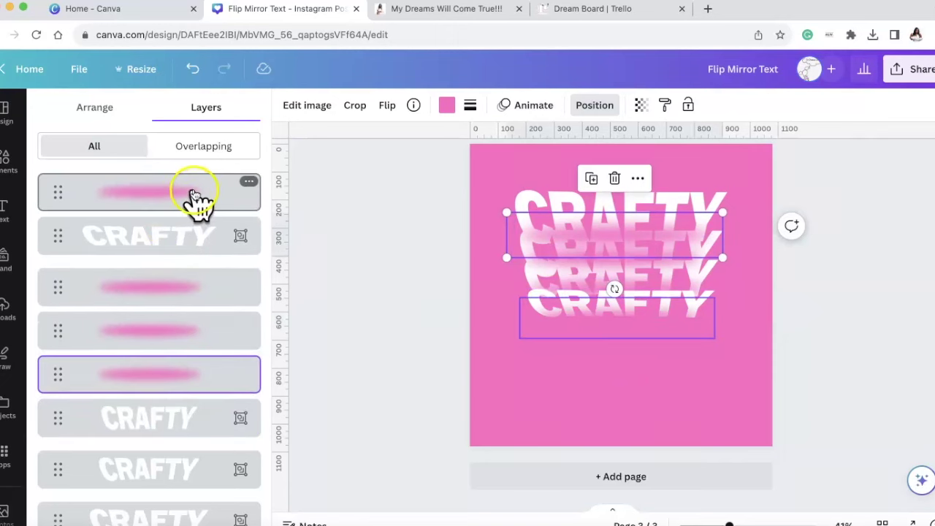
pyautogui.click(194, 194)
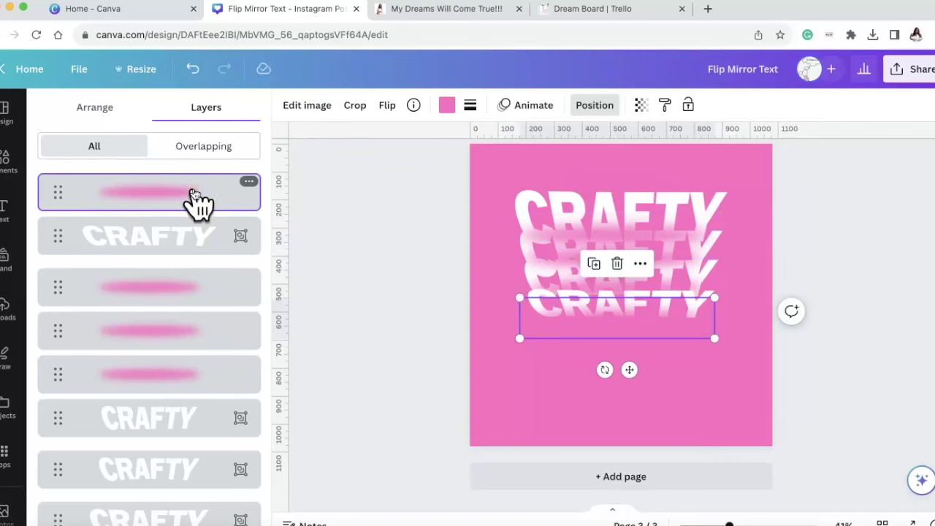
pyautogui.click(180, 235)
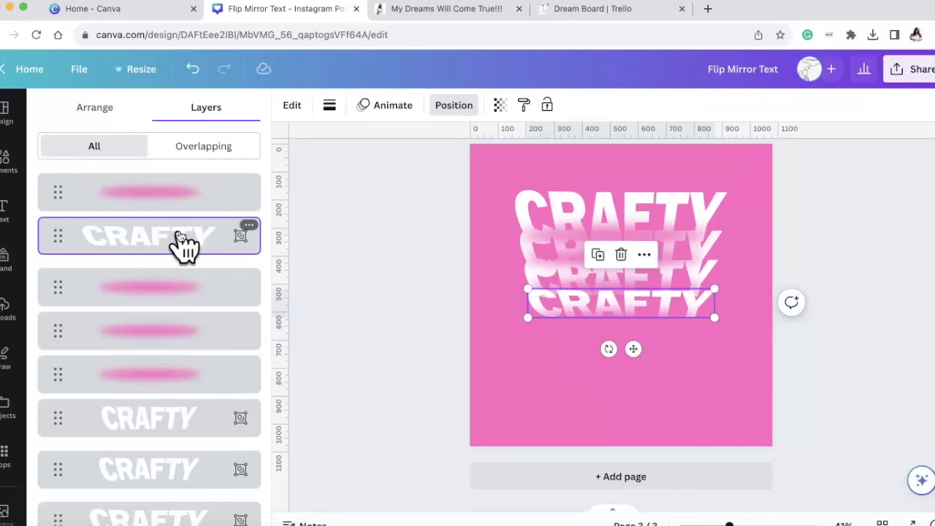
# Step: Move the third CRAFTY line's layer up to directly beneath the lowest CRAFTY line's layer
pyautogui.scroll(-3, 178, 271)
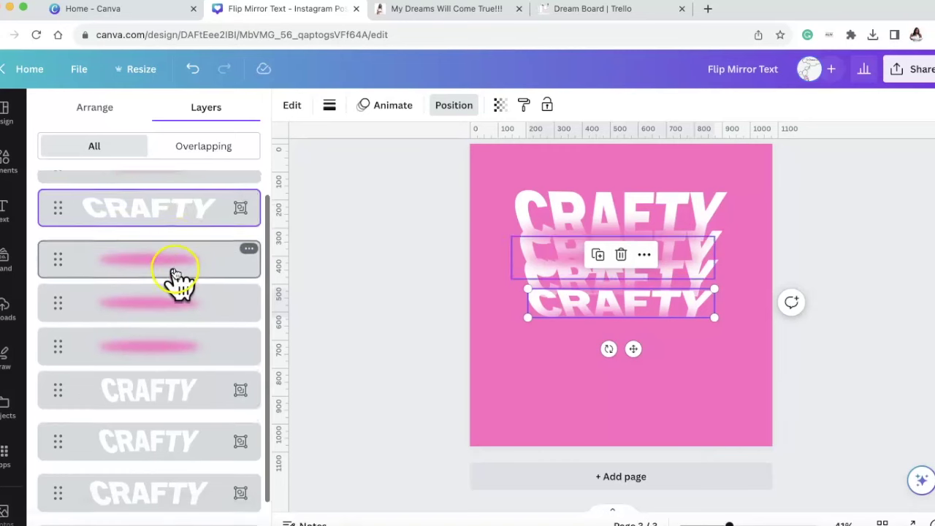
pyautogui.click(193, 450)
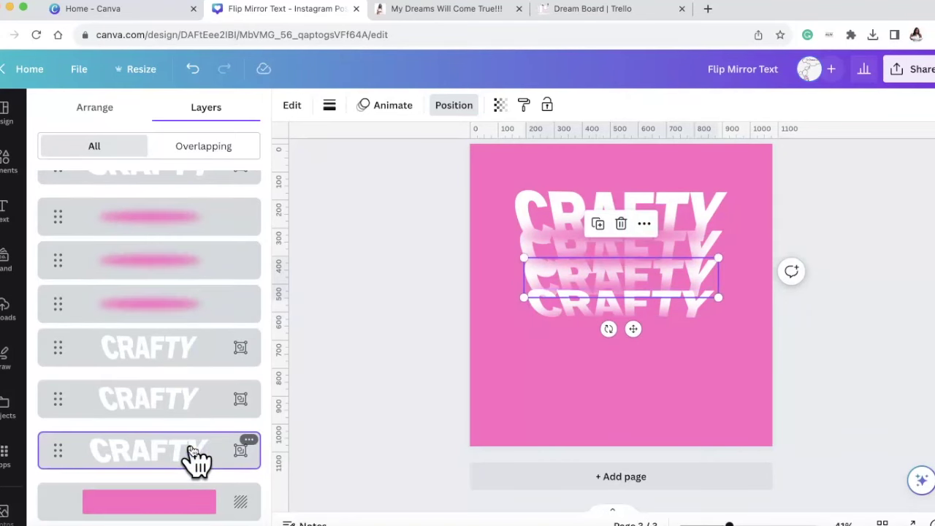
pyautogui.scroll(1, 194, 452)
pyautogui.click(125, 482)
pyautogui.moveTo(56, 460); pyautogui.dragTo(56, 275)
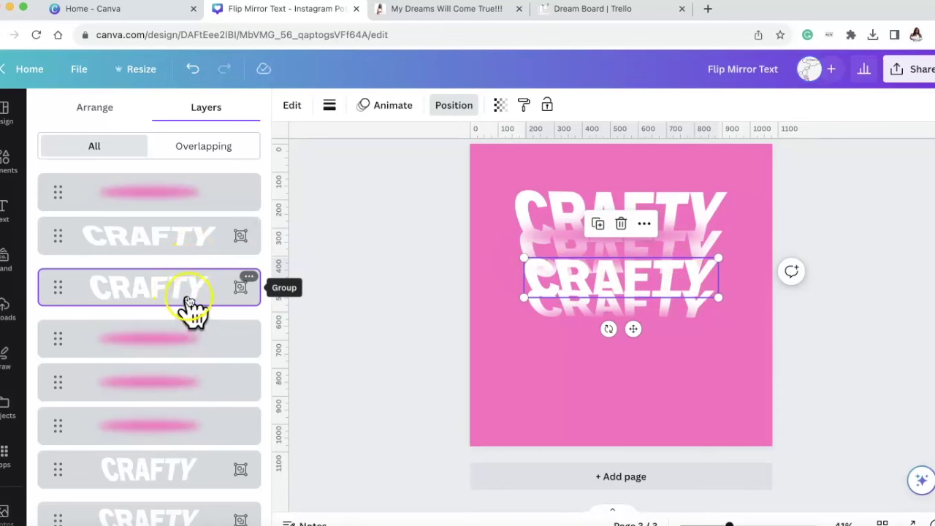
# Step: Move the third CRAFTY line's blur layer up so that it sits directly above that line's layer
pyautogui.scroll(-2, 188, 305)
pyautogui.click(183, 361)
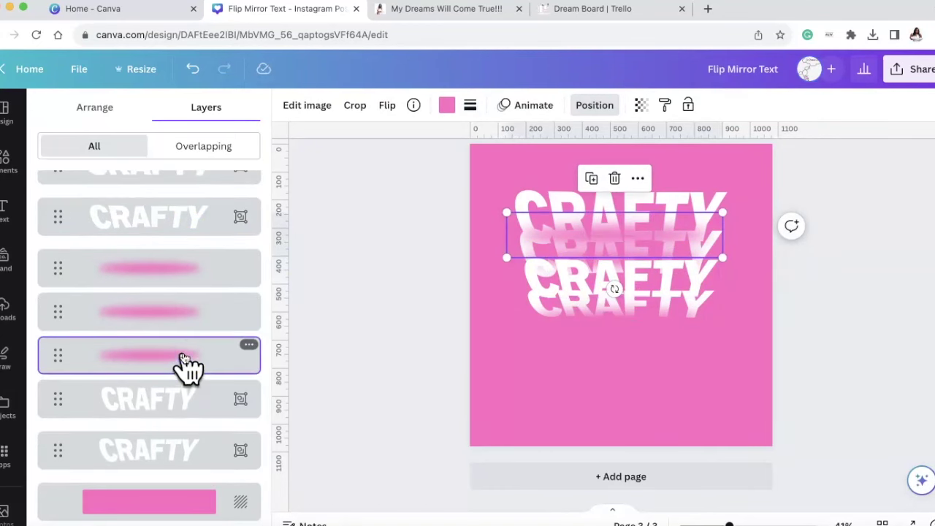
pyautogui.click(188, 307)
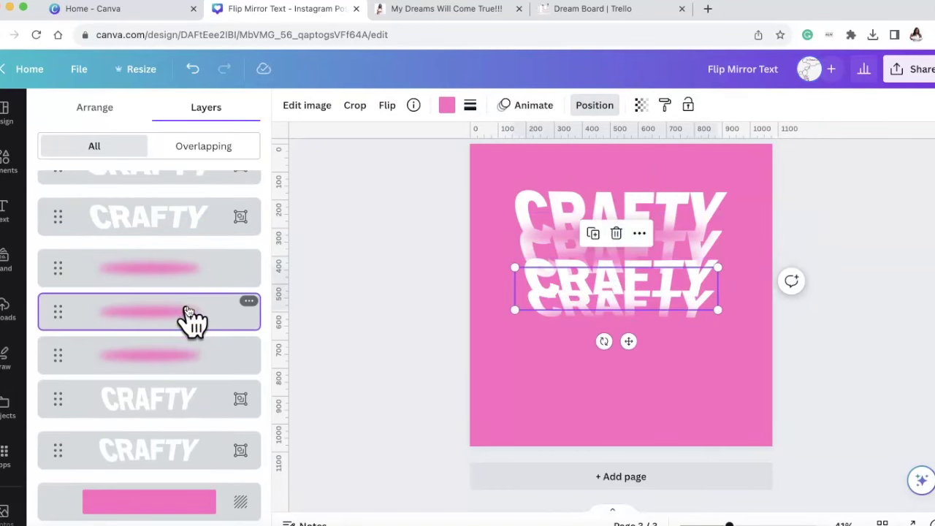
pyautogui.scroll(2, 188, 315)
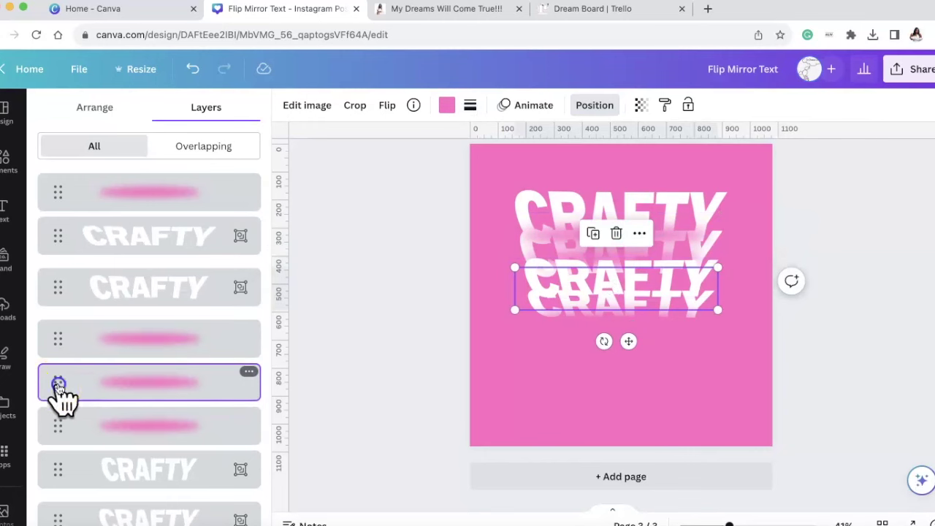
pyautogui.moveTo(58, 385); pyautogui.dragTo(125, 271)
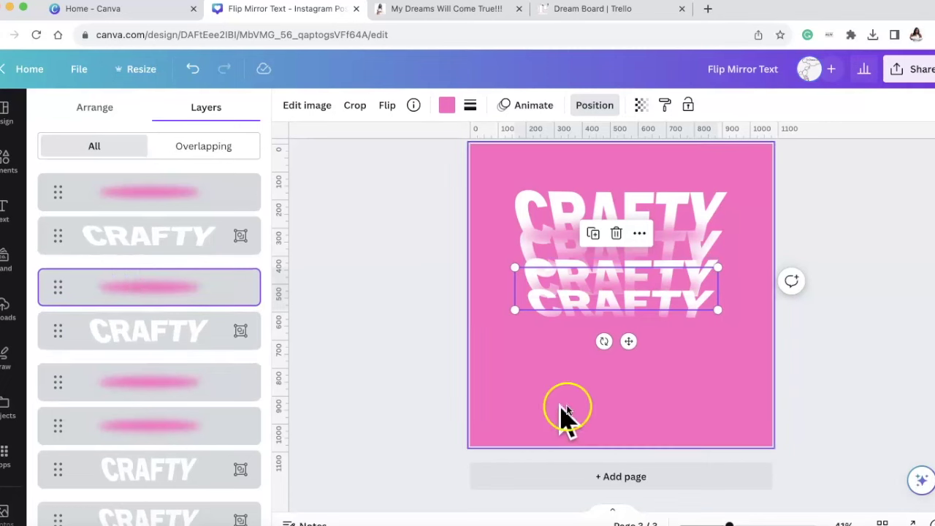
pyautogui.click(896, 341)
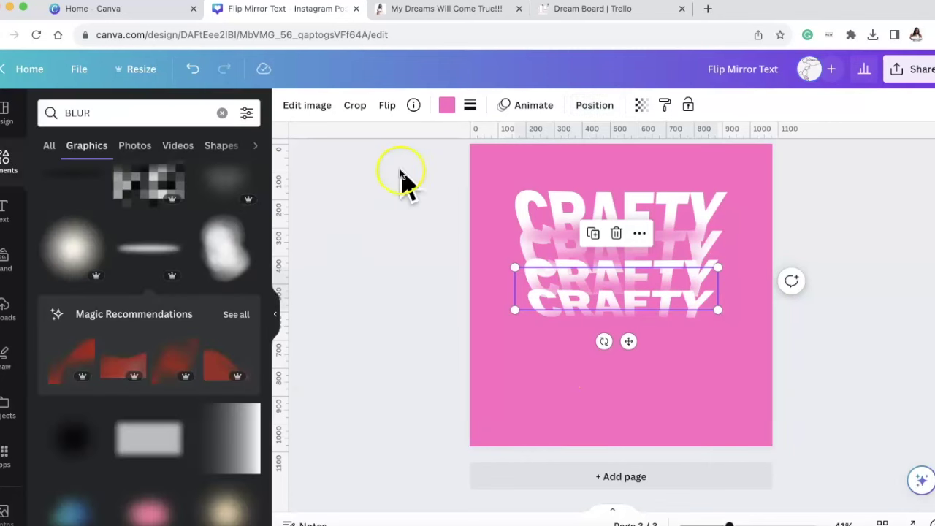
# Step: Move the second CRAFTY line's layer up to directly beneath the third line's layer, and place its blur directly above it
pyautogui.click(597, 109)
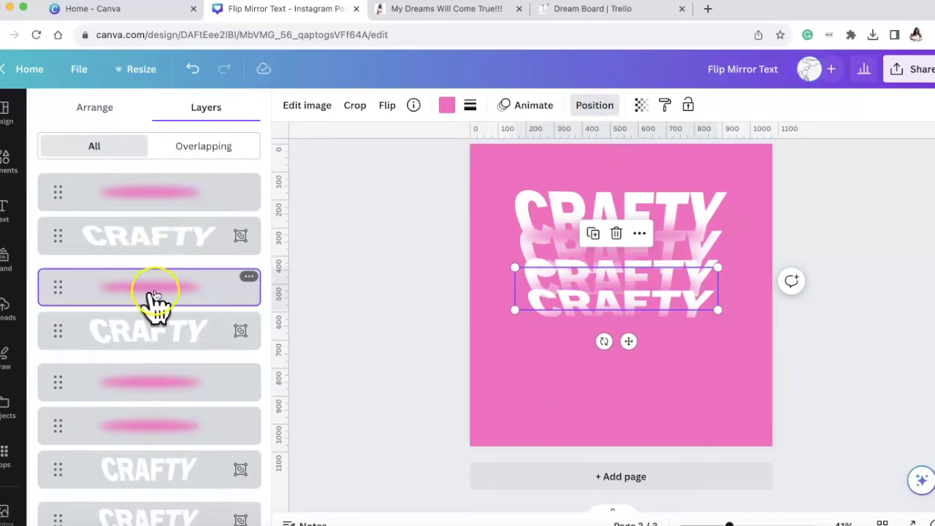
pyautogui.scroll(-2, 175, 328)
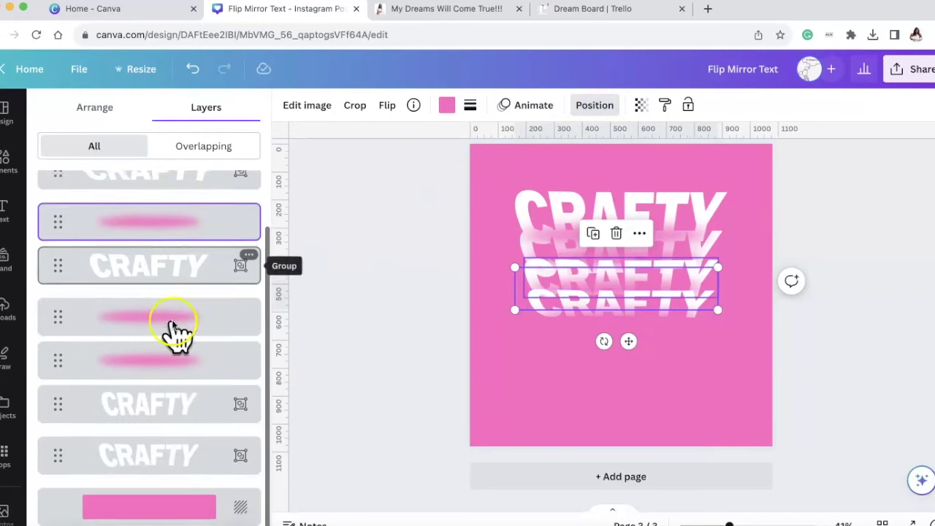
pyautogui.click(176, 450)
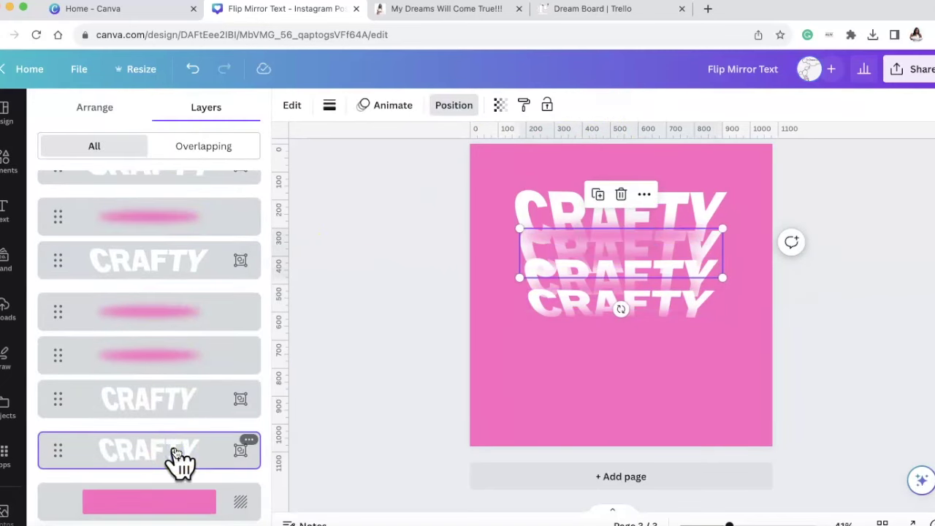
pyautogui.moveTo(175, 449); pyautogui.dragTo(175, 314)
pyautogui.click(159, 373)
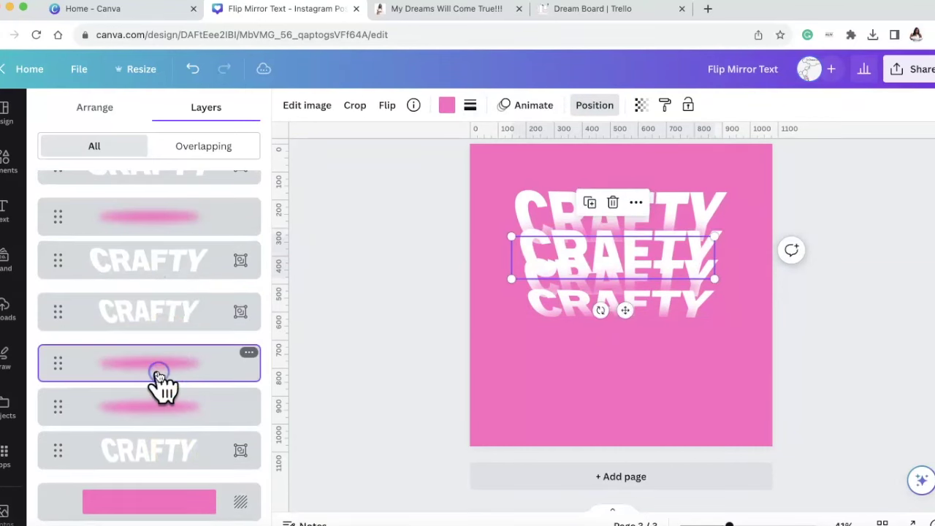
pyautogui.moveTo(160, 376); pyautogui.dragTo(157, 303)
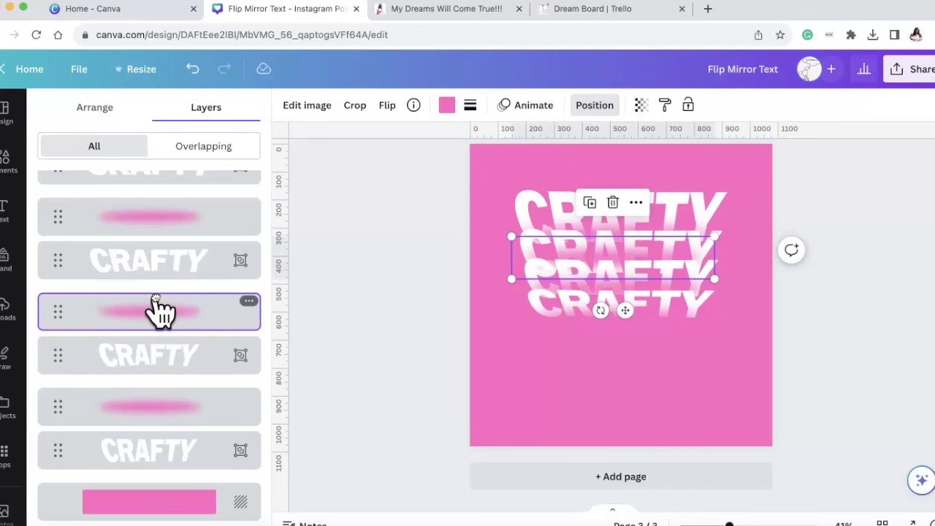
# Step: Move the top CRAFTY line's layer up so that it sits directly above its own blur layer
pyautogui.click(175, 369)
pyautogui.click(186, 440)
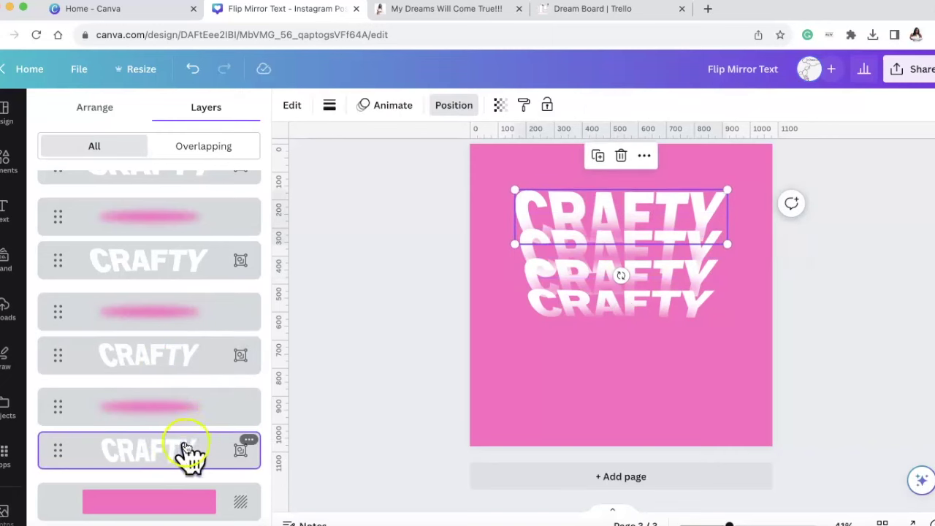
pyautogui.moveTo(186, 447); pyautogui.dragTo(184, 379)
# Step: Move the top CRAFTY line's blur layer up so that it sits directly above that line's layer
pyautogui.click(167, 450)
pyautogui.moveTo(166, 458); pyautogui.dragTo(170, 394)
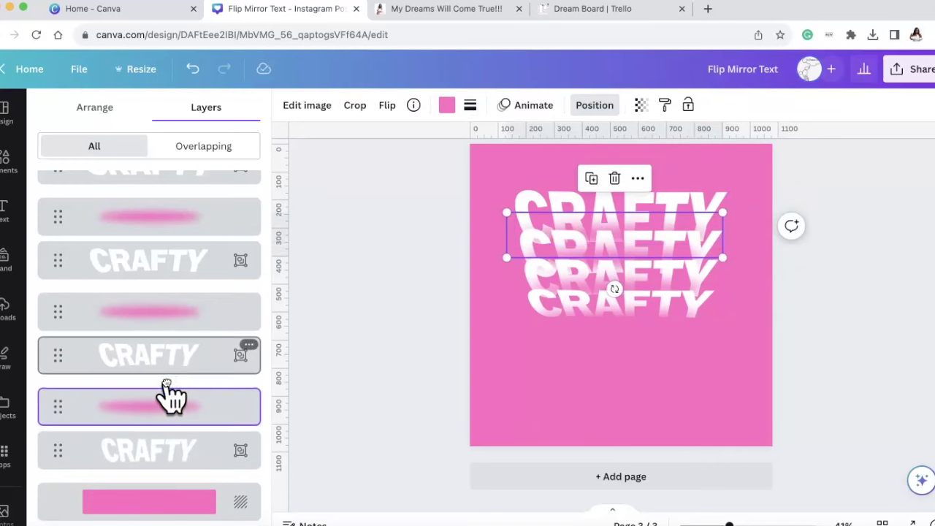
pyautogui.click(851, 340)
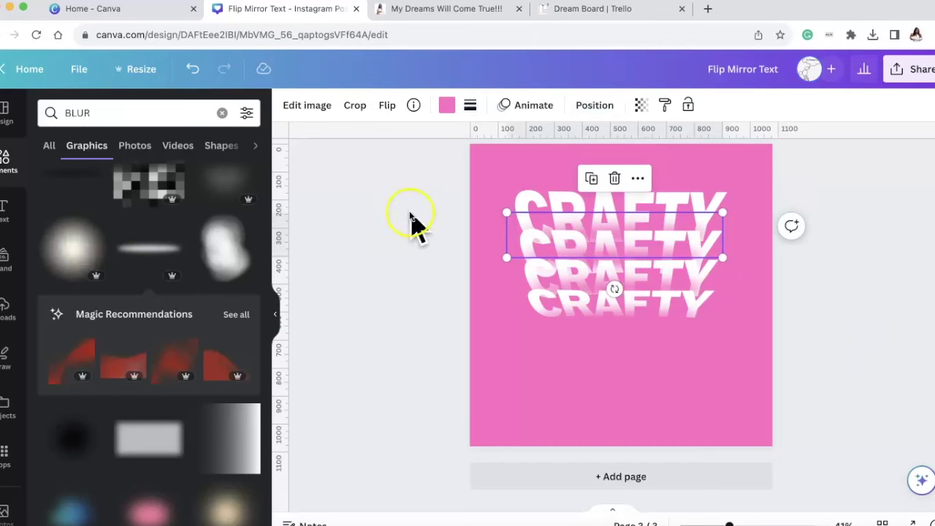
# Step: Compare the complete layer list with the list of overlapping layers for the CRAFTY lines and their blurs
pyautogui.click(598, 106)
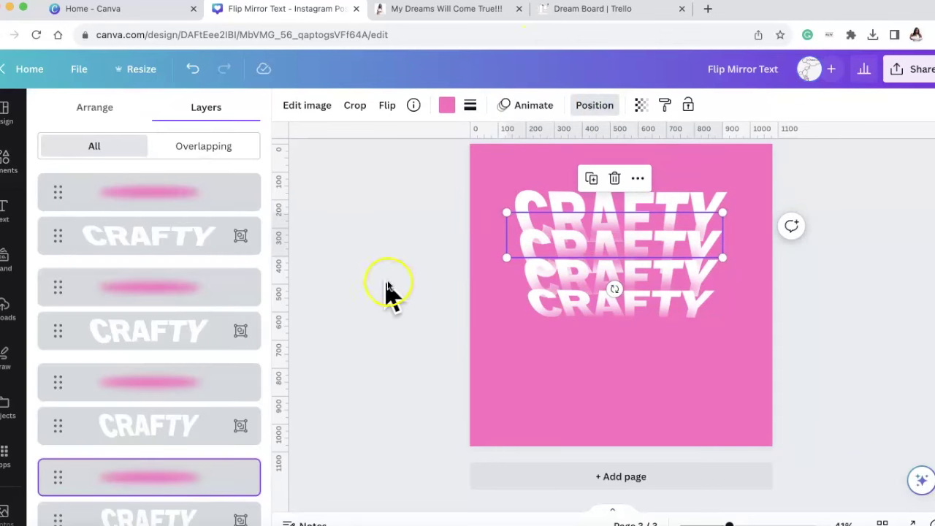
pyautogui.scroll(-2, 202, 302)
pyautogui.scroll(2, 203, 307)
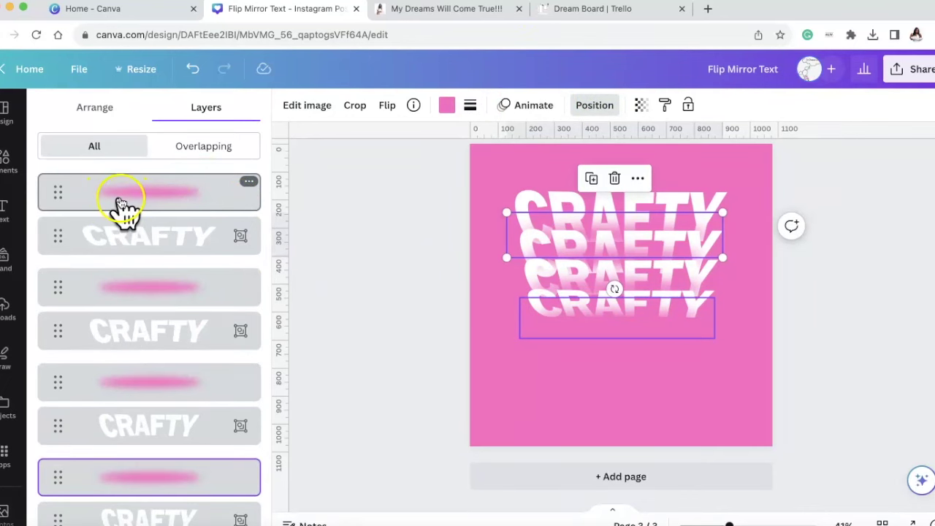
pyautogui.click(205, 149)
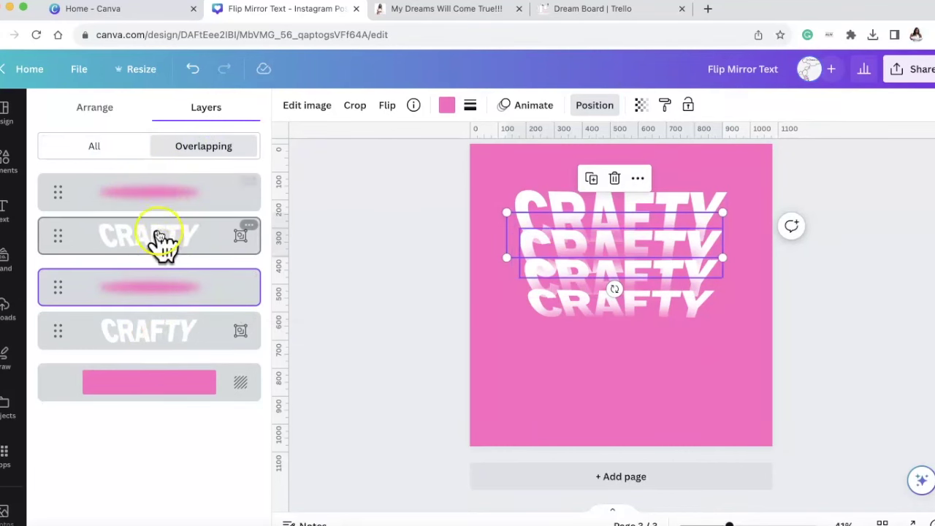
pyautogui.click(115, 144)
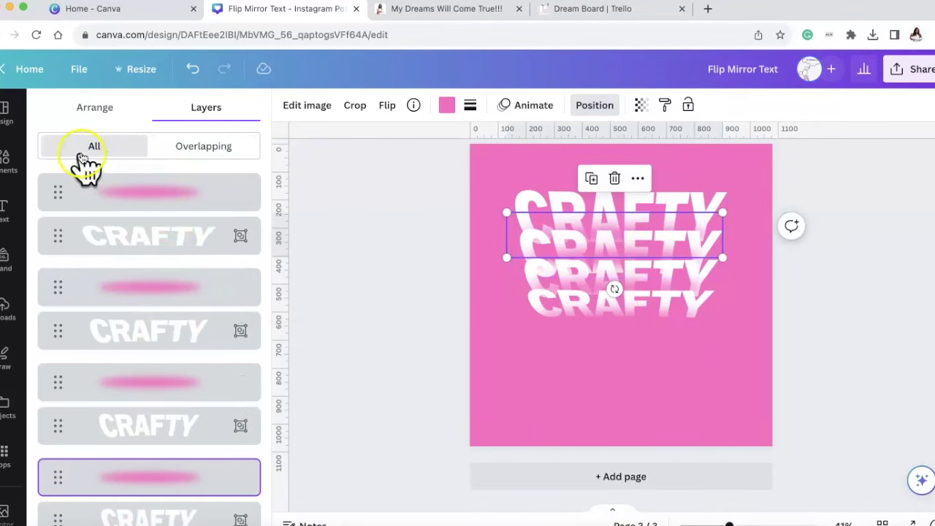
pyautogui.click(204, 147)
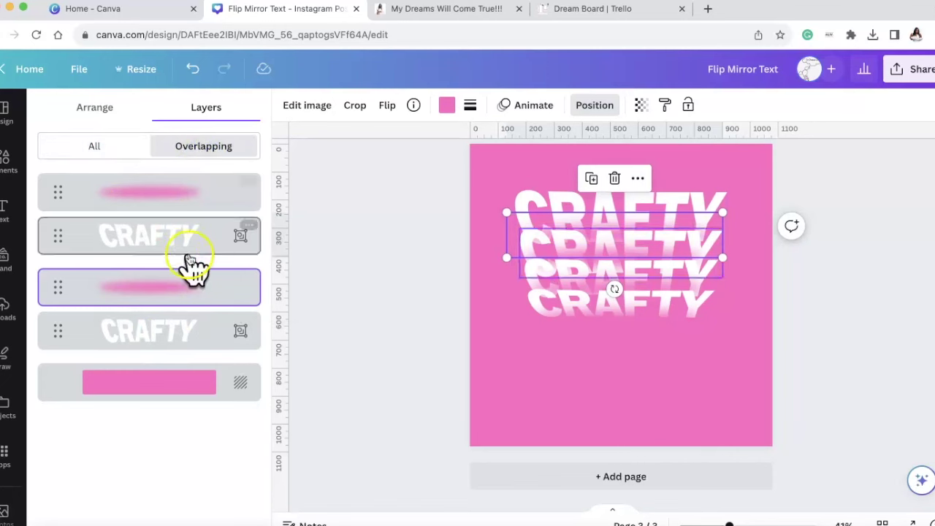
pyautogui.click(185, 331)
pyautogui.click(187, 297)
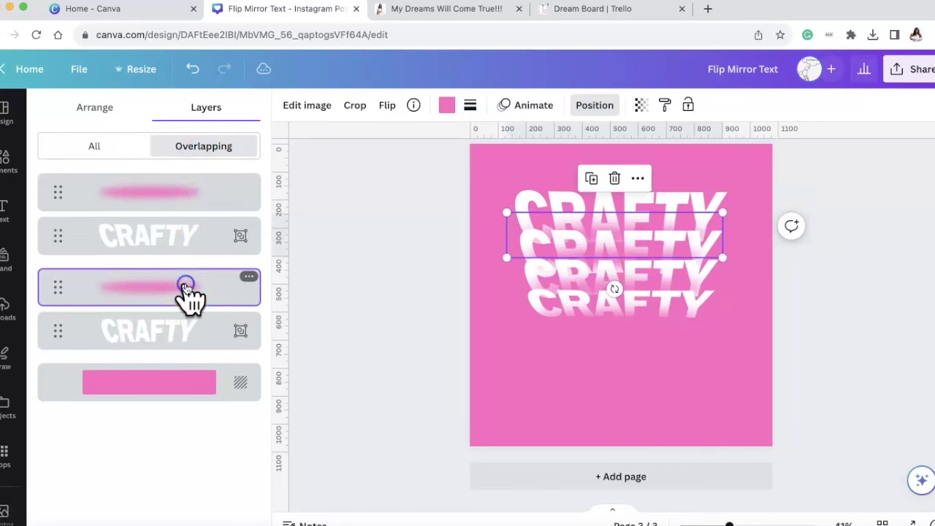
pyautogui.click(187, 249)
pyautogui.click(188, 192)
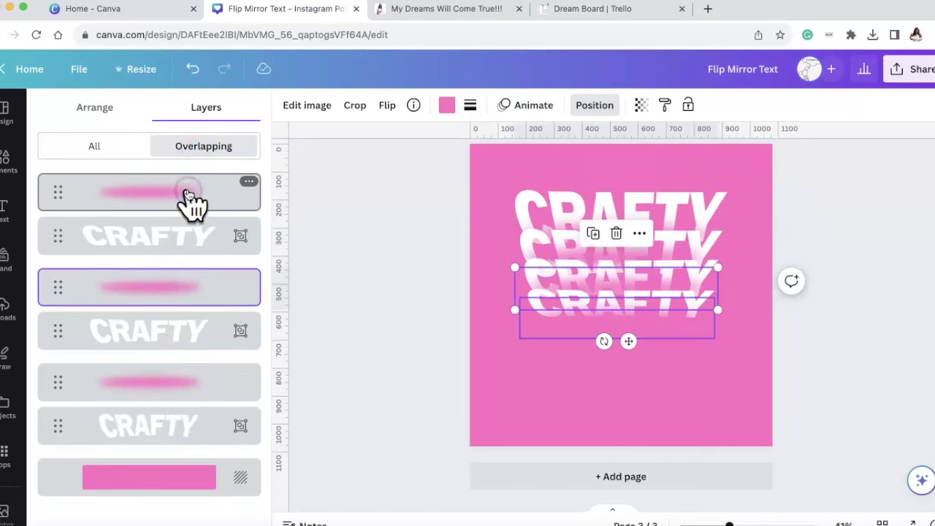
pyautogui.click(119, 147)
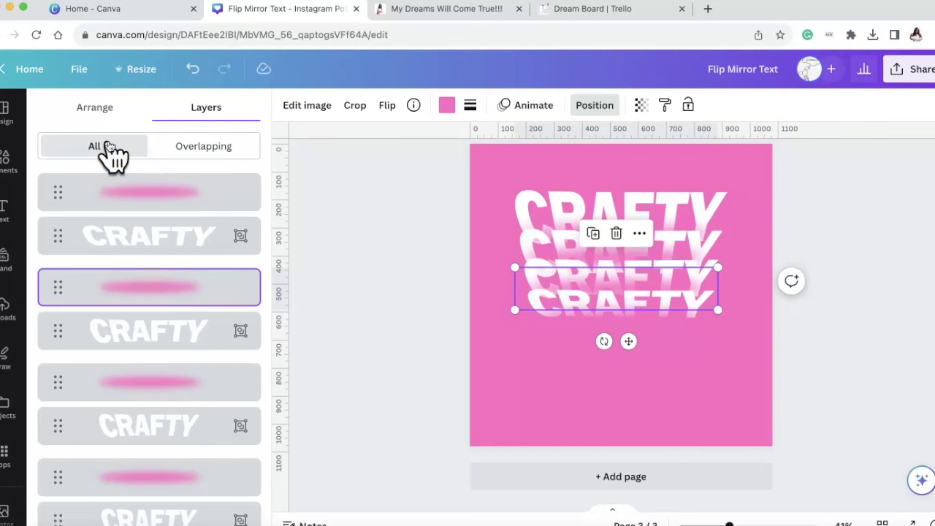
# Step: Check the layer order by selecting each blur and CRAFTY layer in turn, from the frontmost to the backmost
pyautogui.click(108, 195)
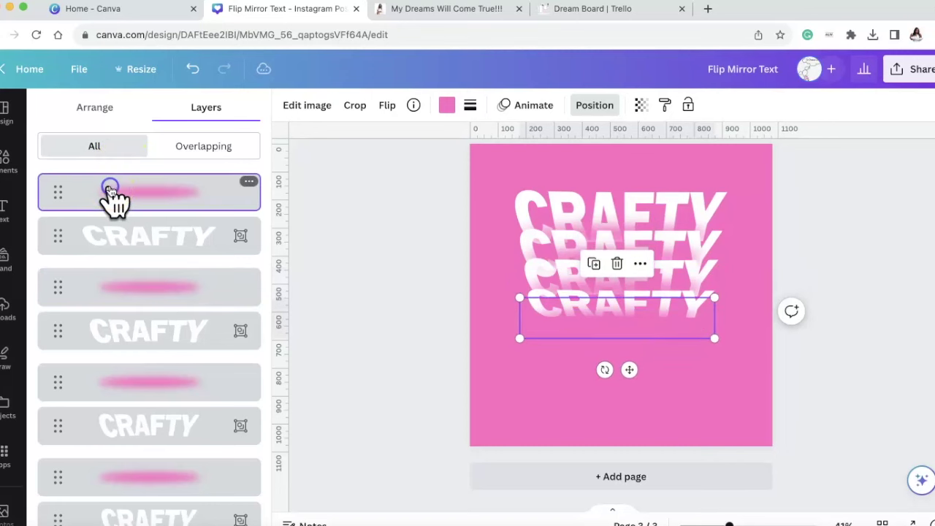
pyautogui.click(188, 235)
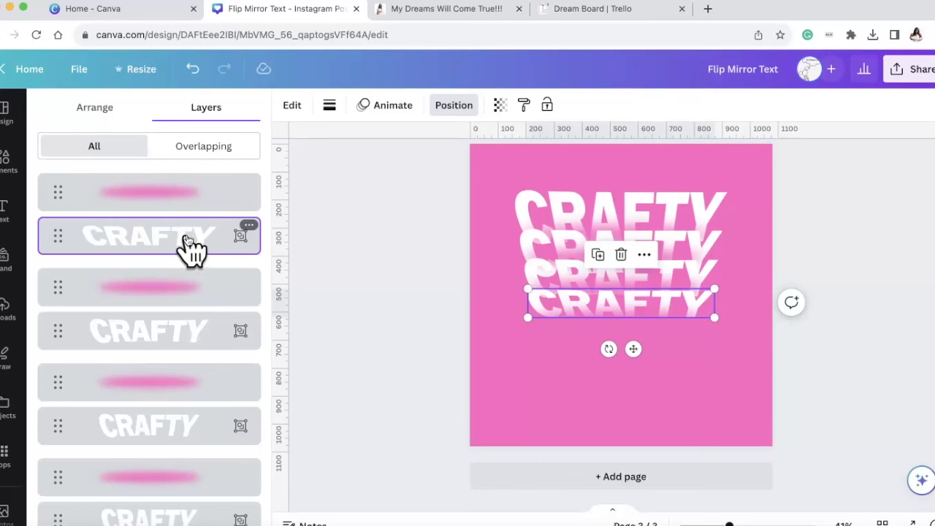
pyautogui.click(185, 283)
pyautogui.click(180, 336)
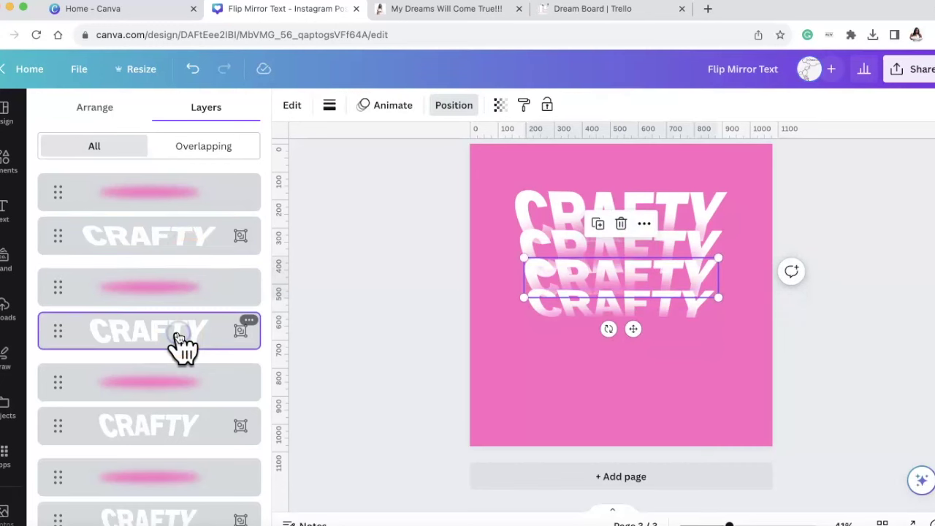
pyautogui.click(174, 387)
pyautogui.click(171, 439)
pyautogui.scroll(-2, 171, 443)
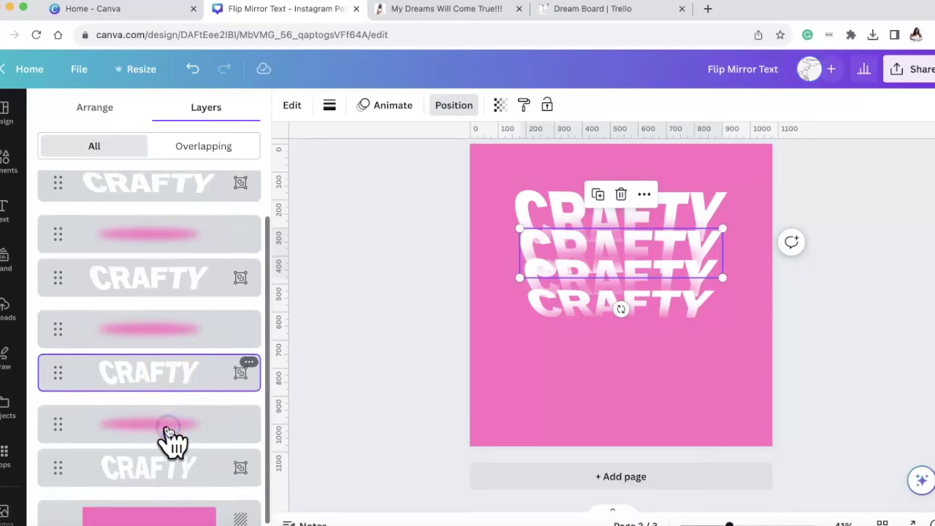
pyautogui.click(185, 401)
pyautogui.click(177, 453)
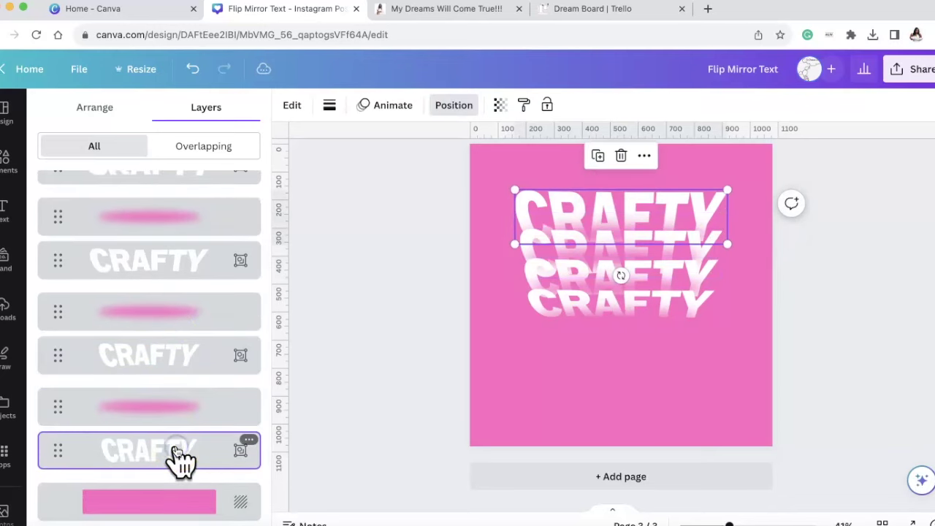
pyautogui.click(507, 172)
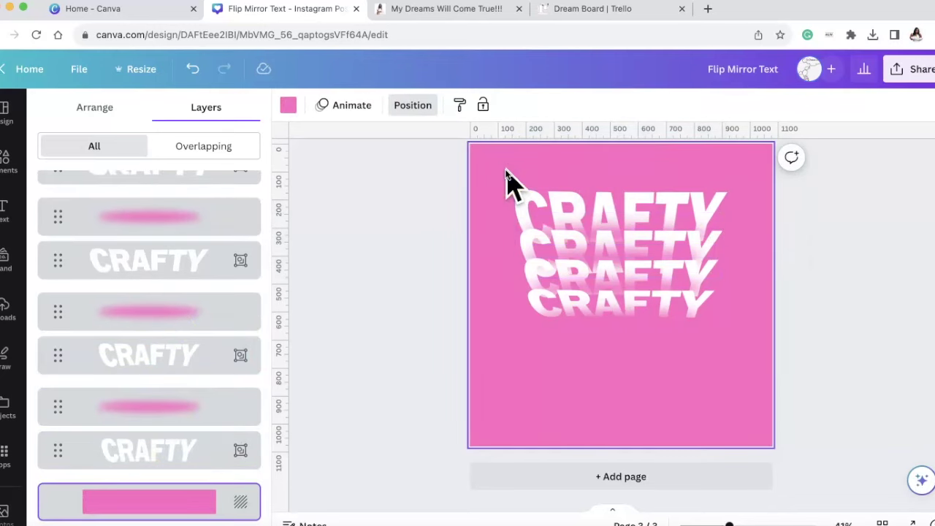
pyautogui.moveTo(501, 164); pyautogui.dragTo(751, 355)
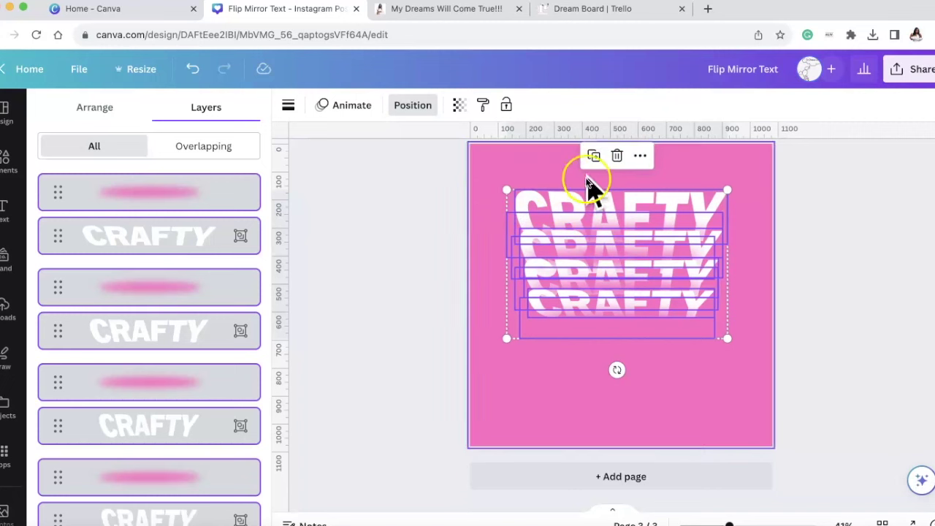
pyautogui.click(642, 157)
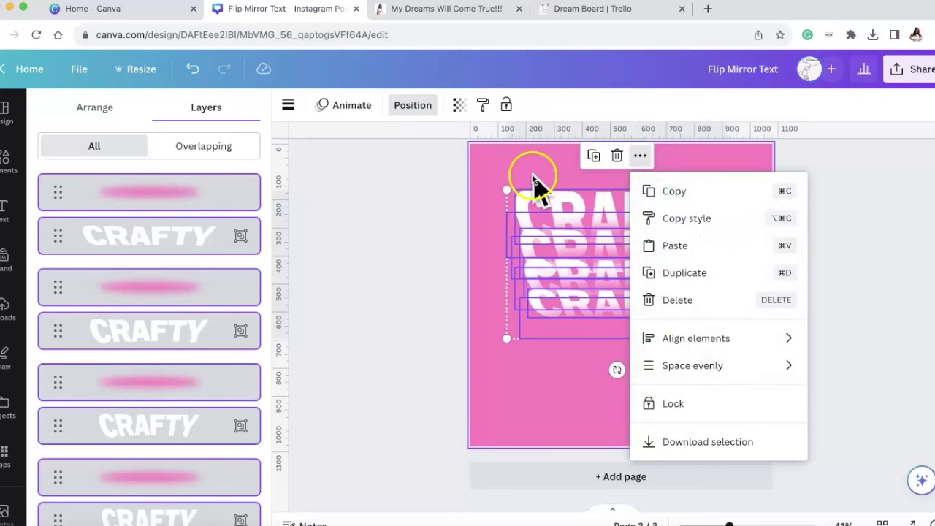
pyautogui.scroll(1, 171, 223)
pyautogui.scroll(-1, 171, 223)
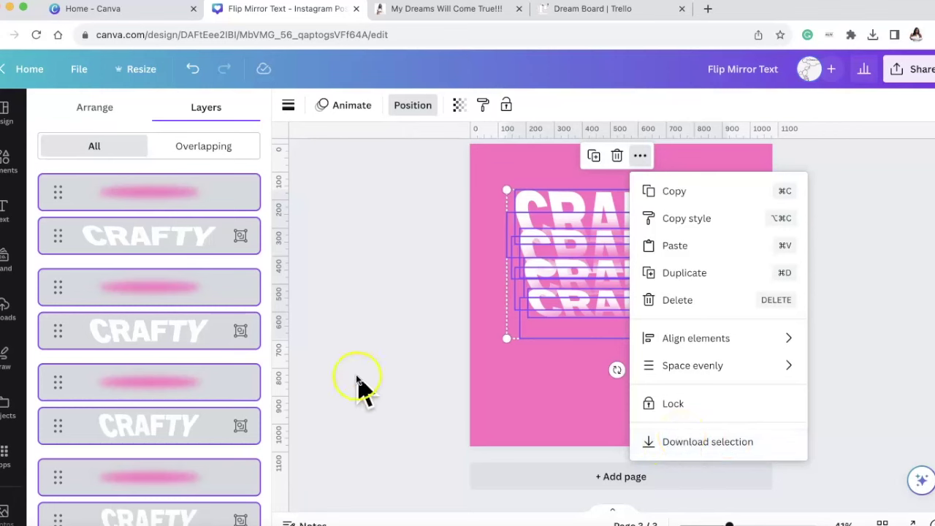
# Step: Undo the last layer-order change and leave the layer list
pyautogui.click(244, 243)
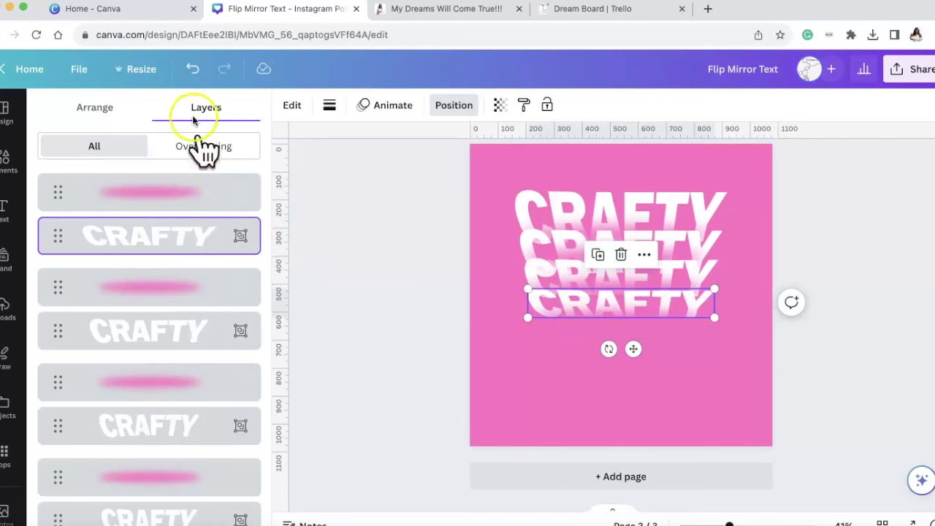
pyautogui.click(191, 70)
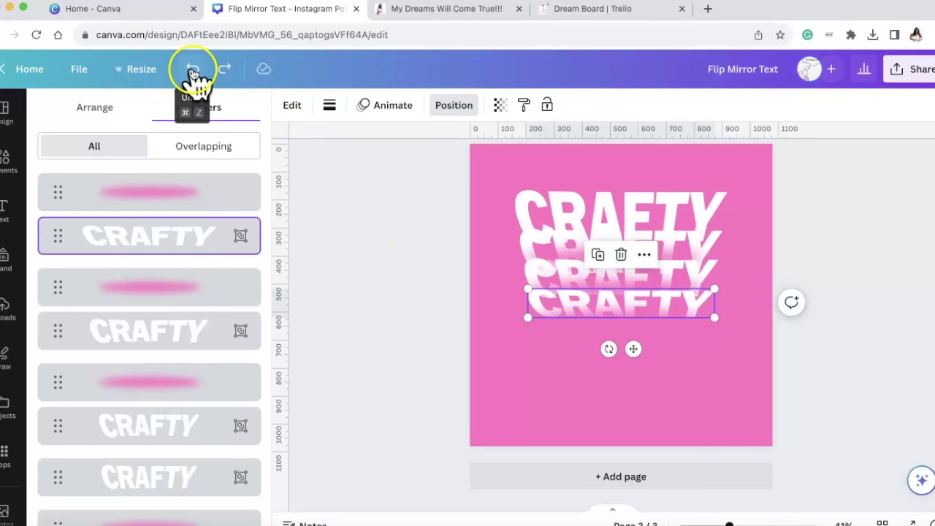
pyautogui.click(404, 206)
# Step: Select all CRAFTY lines with their blurs and download only that selection as a PNG with a transparent background
pyautogui.click(492, 181)
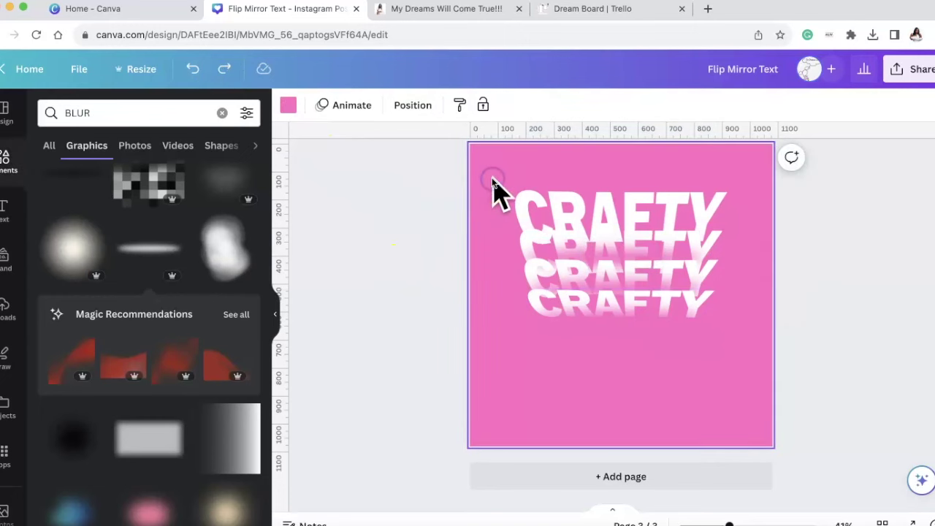
pyautogui.moveTo(510, 175); pyautogui.dragTo(733, 349)
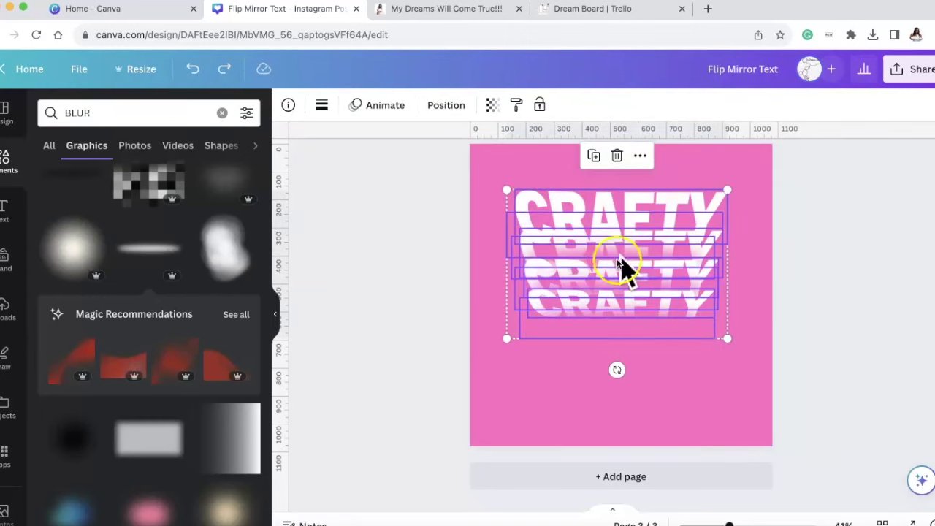
pyautogui.rightClick(689, 229)
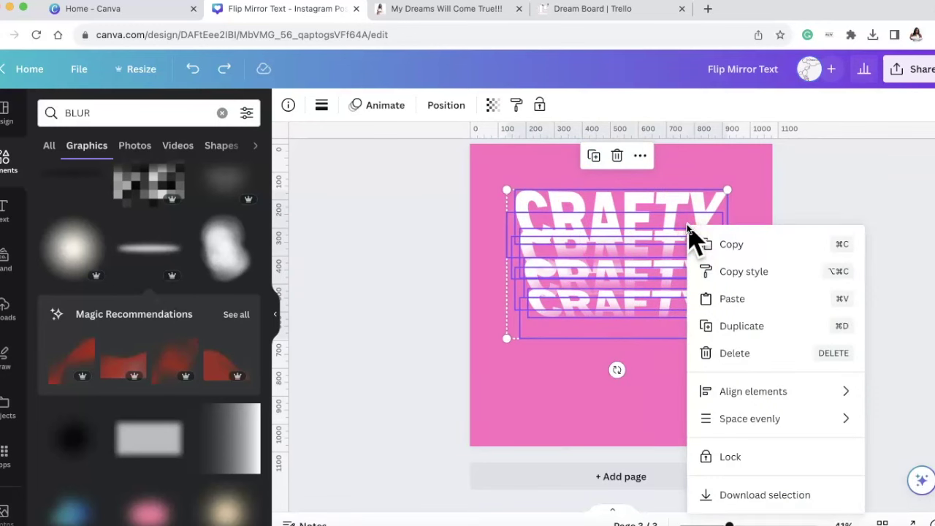
pyautogui.click(767, 502)
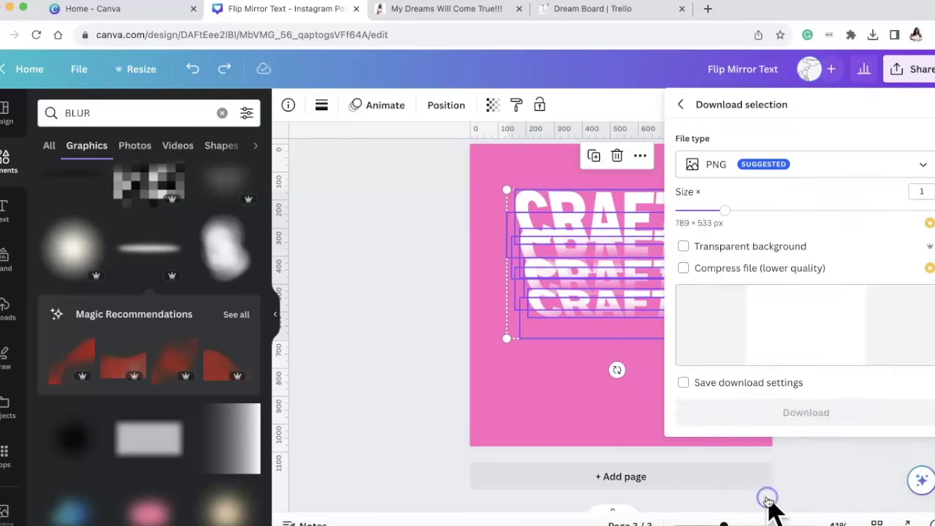
pyautogui.click(790, 304)
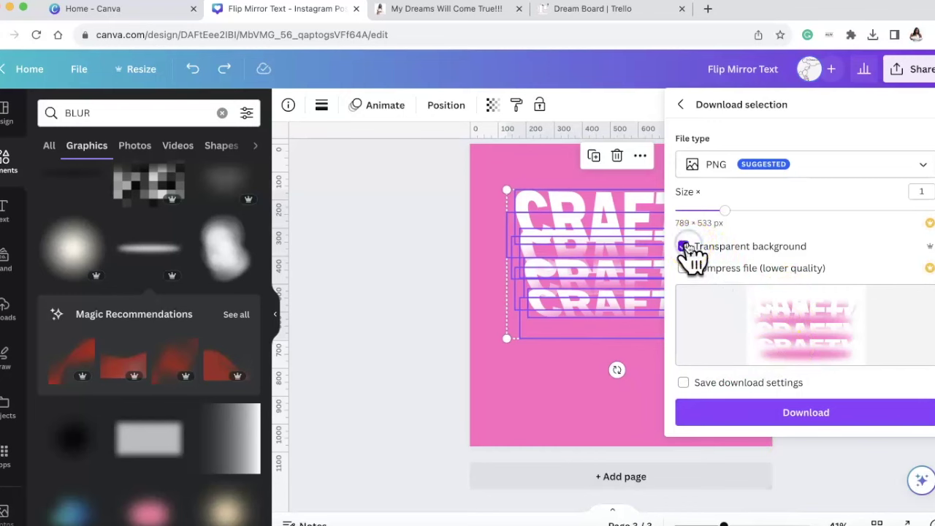
pyautogui.click(786, 415)
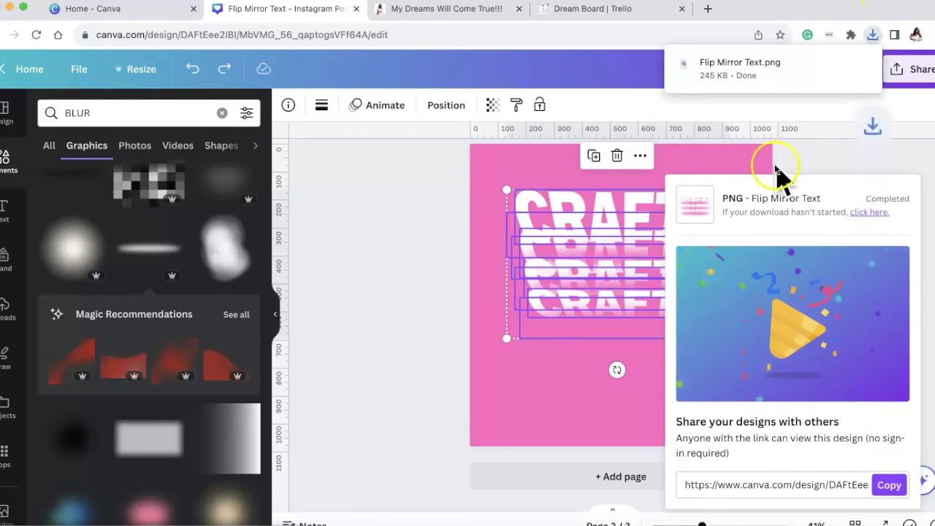
# Step: Upload the downloaded Flip Mirror Text.png to the image uploads and return to page 3 of the design
pyautogui.moveTo(772, 69); pyautogui.dragTo(165, 259)
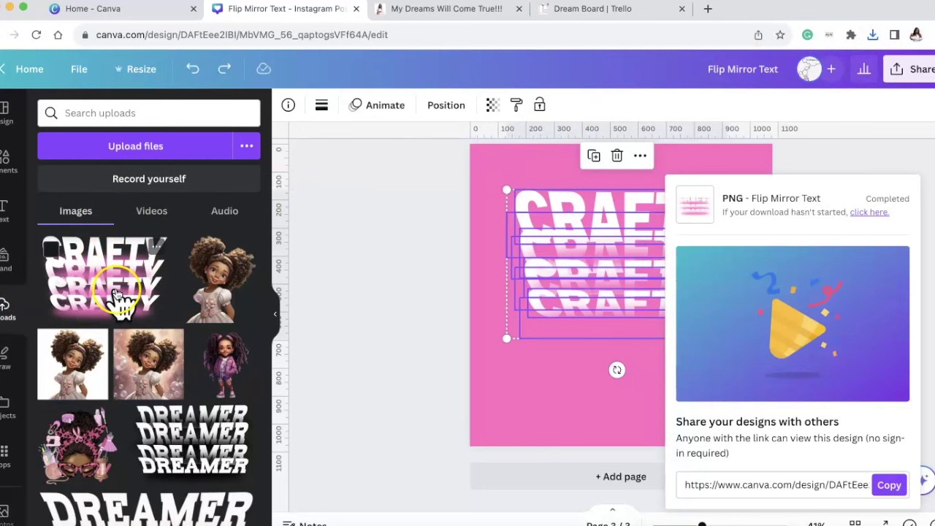
pyautogui.click(488, 358)
pyautogui.scroll(3, 616, 303)
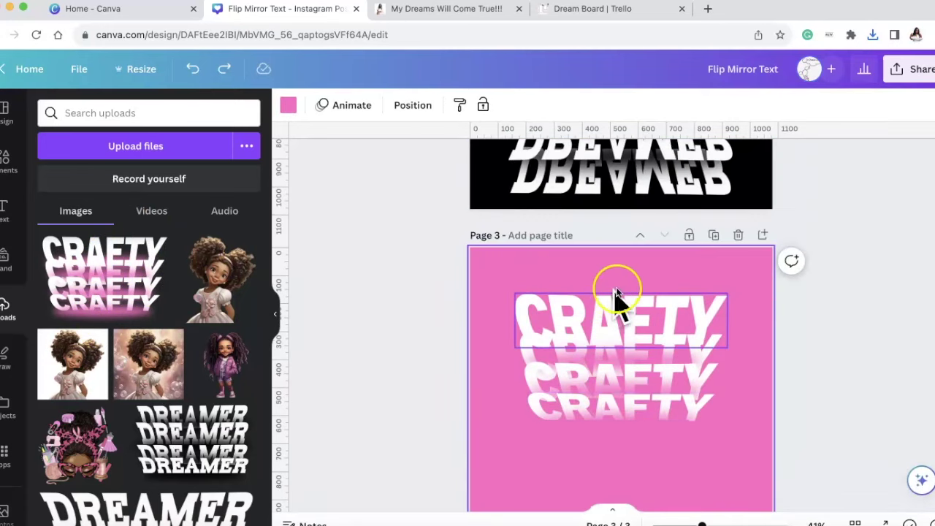
pyautogui.click(762, 235)
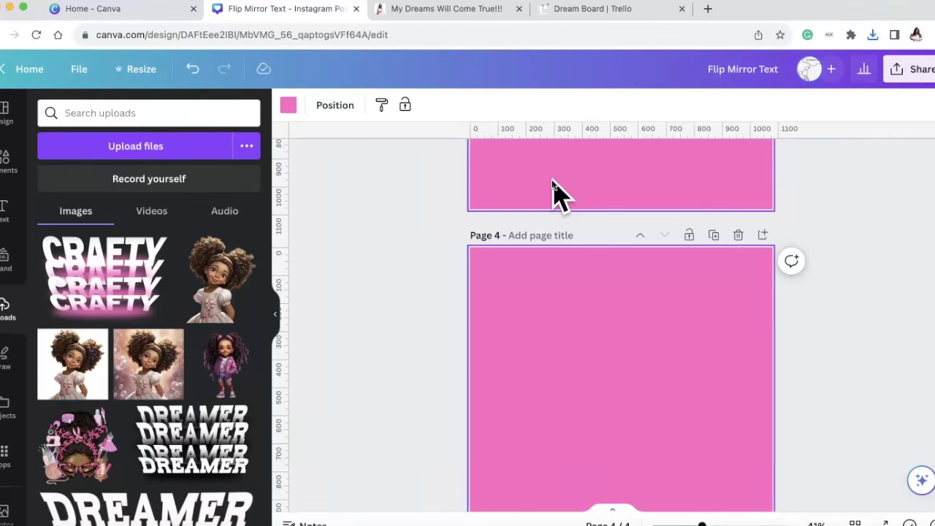
pyautogui.moveTo(124, 263)
pyautogui.mouseDown()
pyautogui.moveTo(125, 292)
pyautogui.moveTo(111, 265)
pyautogui.moveTo(128, 270)
pyautogui.mouseUp()
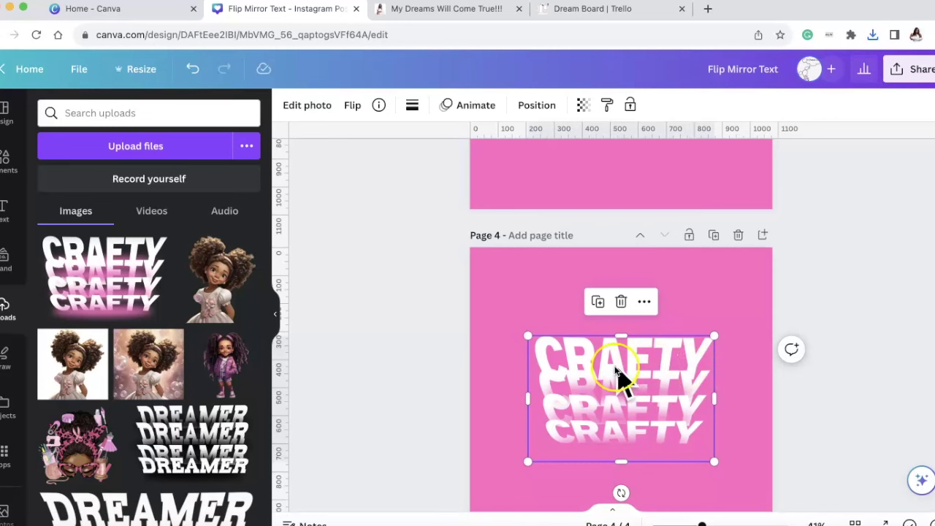
pyautogui.click(621, 302)
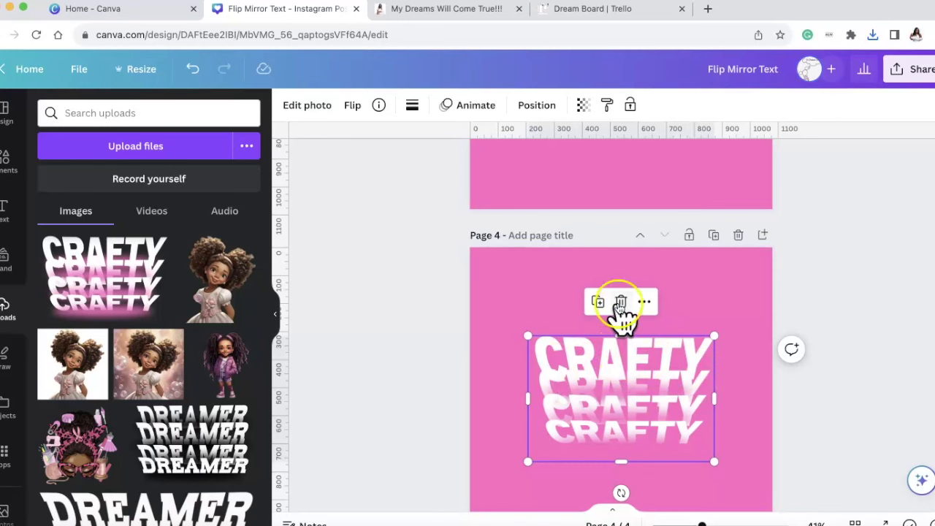
# Step: Move the uploaded CRAFTY image named Flip Mirror Text - 1 to the trash
pyautogui.click(155, 247)
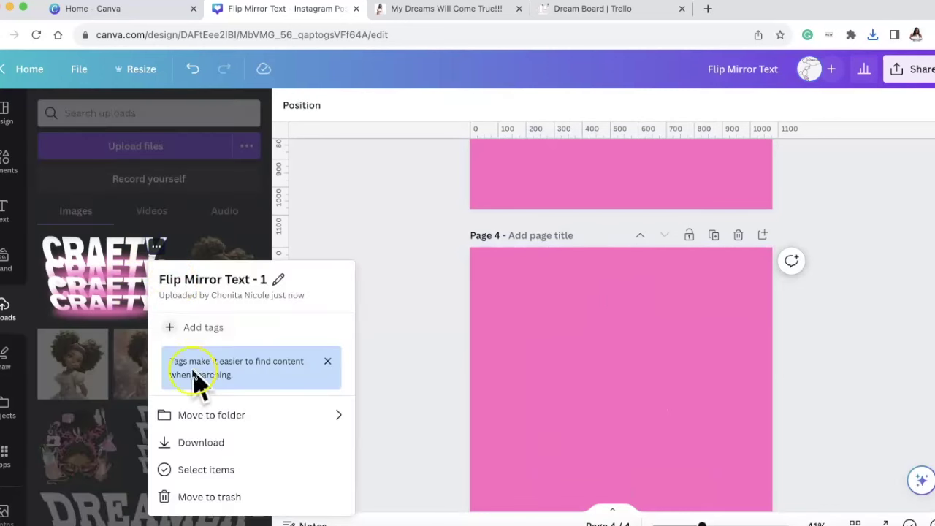
pyautogui.click(224, 497)
# Step: Return to page 3 and undo the page addition and the last layering change of the CRAFTY lines
pyautogui.scroll(3, 521, 289)
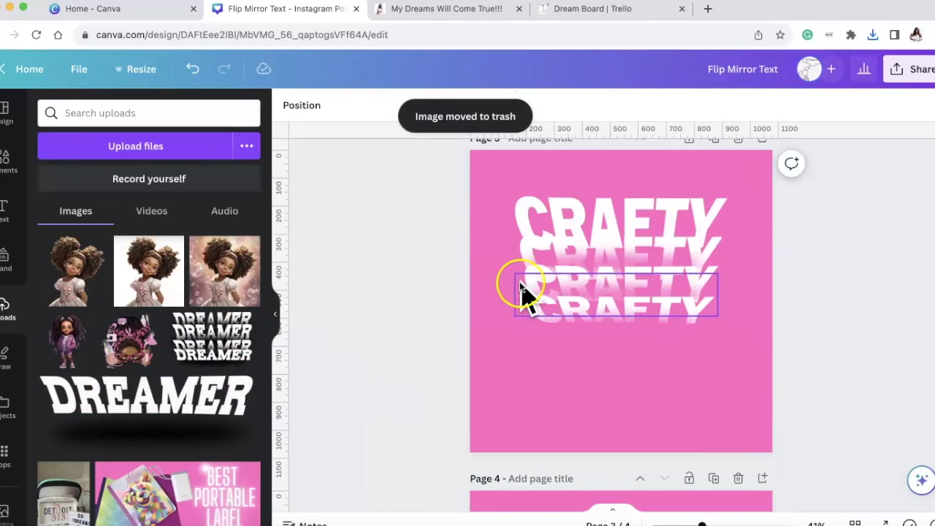
pyautogui.scroll(2, 561, 219)
pyautogui.click(590, 313)
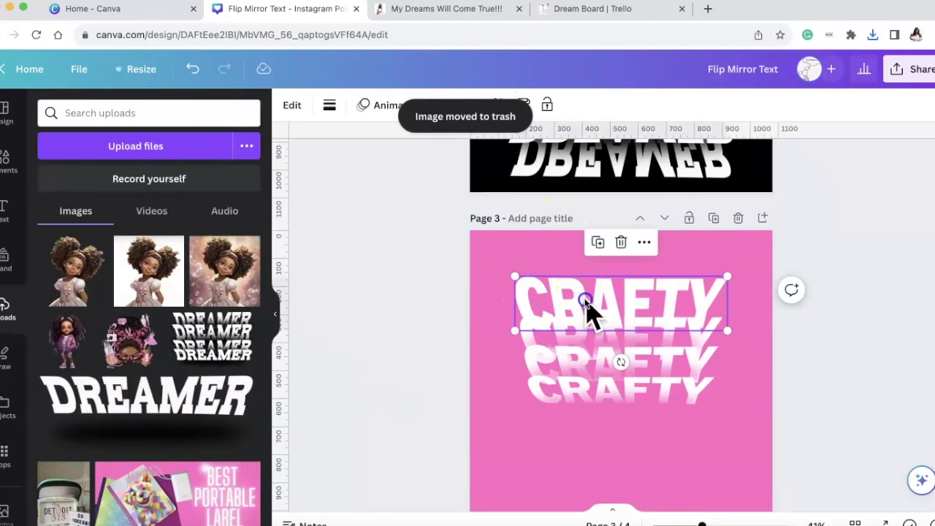
pyautogui.click(191, 73)
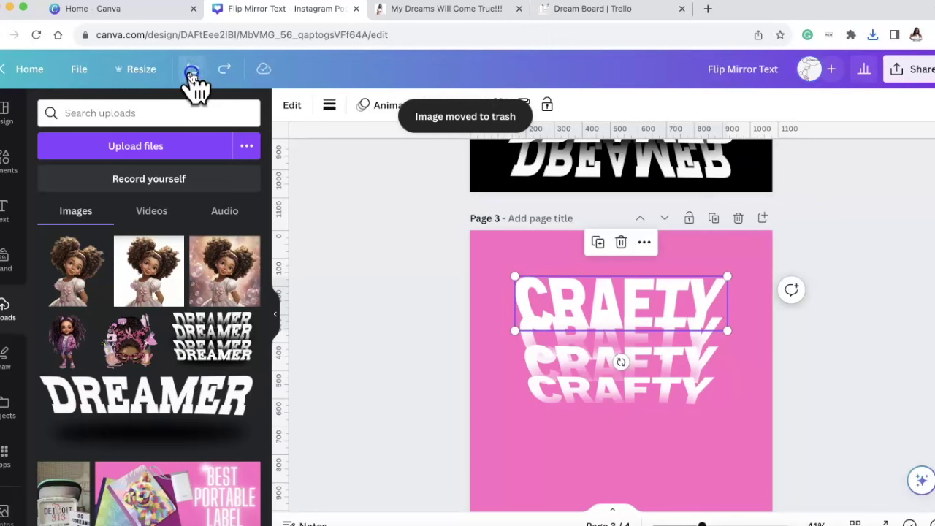
pyautogui.click(192, 73)
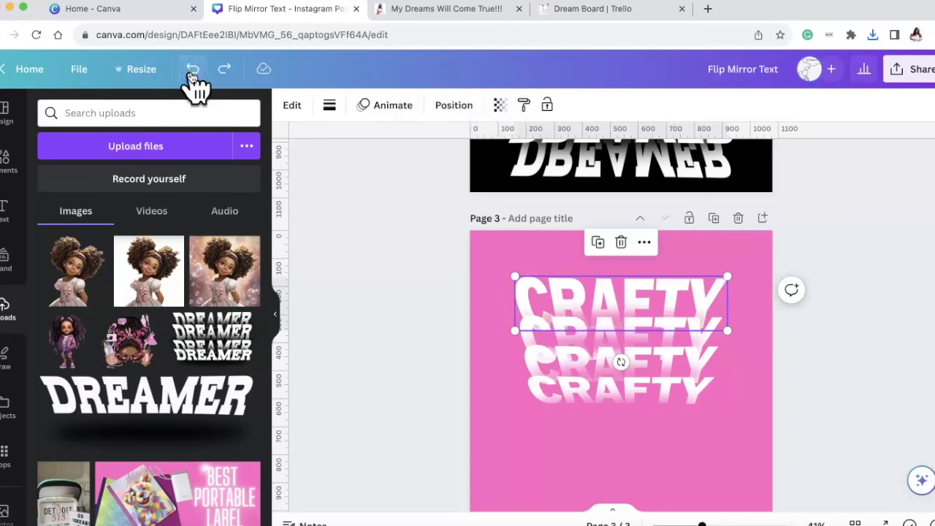
# Step: Select all CRAFTY lines and blurs on page 3 and download only the selection as a PNG with transparent background
pyautogui.moveTo(601, 297); pyautogui.dragTo(584, 326)
pyautogui.click(503, 235)
pyautogui.moveTo(508, 265); pyautogui.dragTo(730, 431)
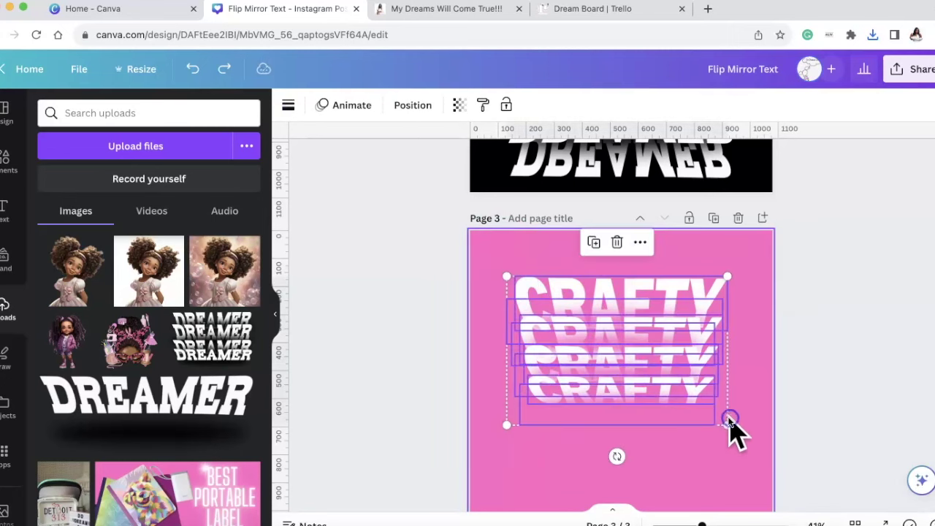
pyautogui.rightClick(650, 280)
pyautogui.click(720, 516)
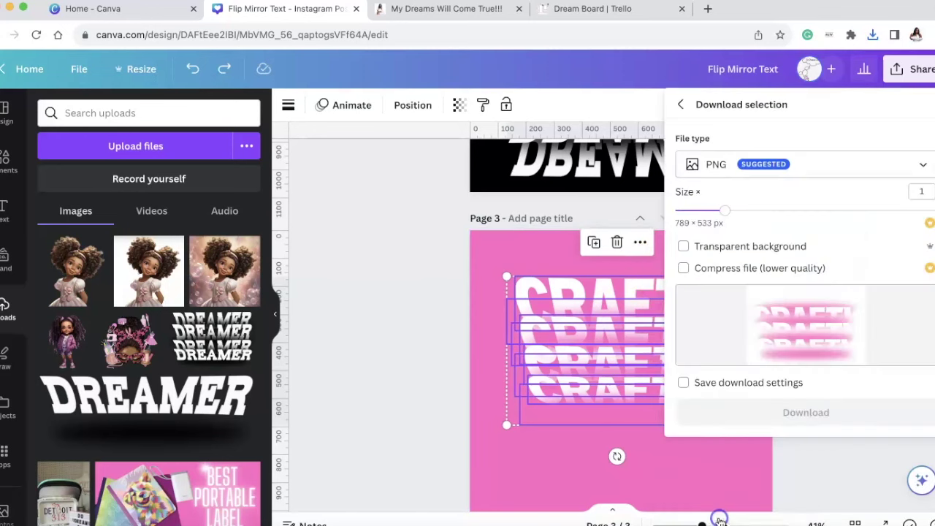
pyautogui.click(697, 252)
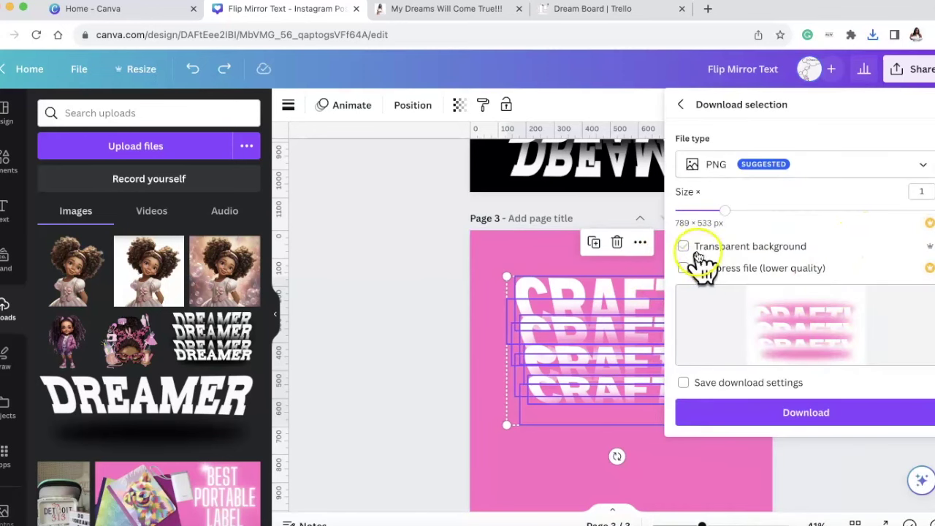
pyautogui.click(821, 414)
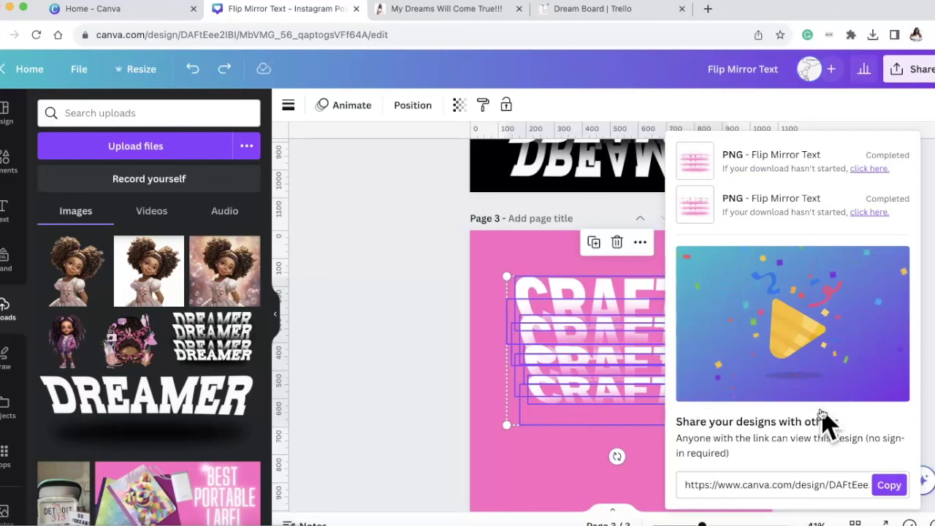
# Step: Add the newly downloaded Flip Mirror Text PNG to the image uploads and close the download summary
pyautogui.click(795, 73)
pyautogui.moveTo(792, 73); pyautogui.dragTo(122, 313)
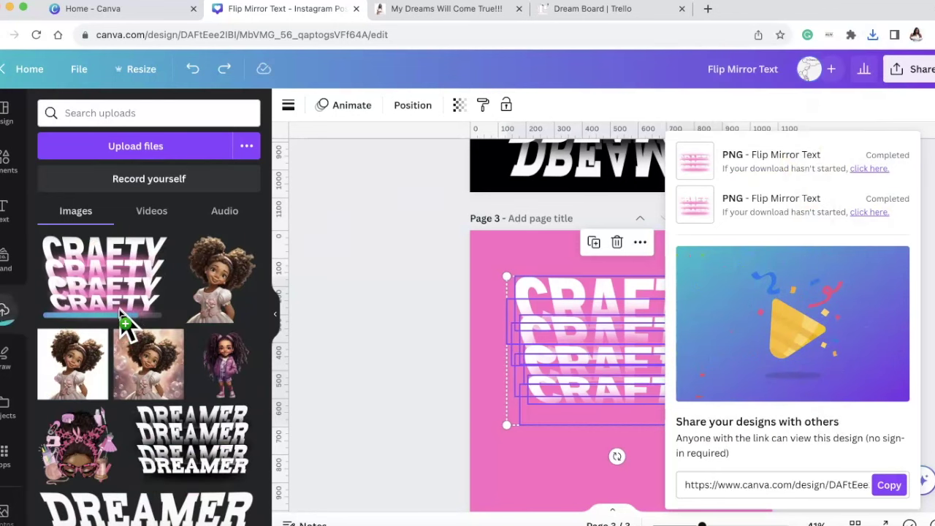
pyautogui.click(426, 332)
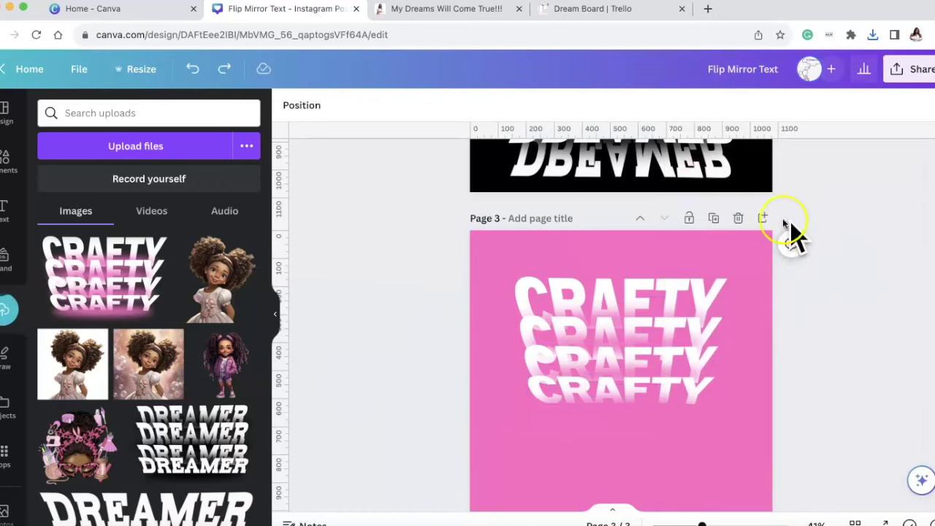
# Step: Add page 4 and place the uploaded CRAFTY image on its upper half, centred and enlarged to about 820 px wide
pyautogui.click(762, 218)
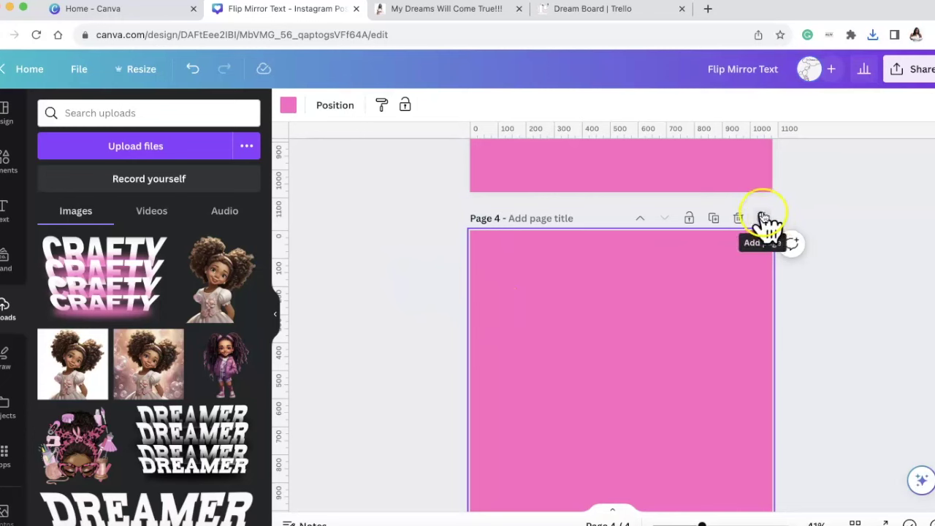
pyautogui.click(97, 284)
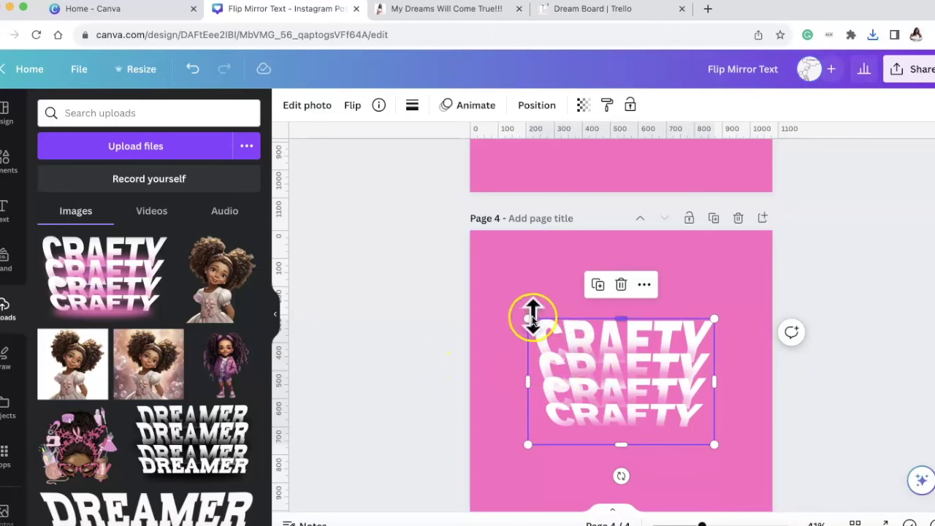
pyautogui.moveTo(524, 317); pyautogui.dragTo(503, 261)
pyautogui.moveTo(597, 363); pyautogui.dragTo(618, 324)
pyautogui.moveTo(505, 413); pyautogui.dragTo(503, 413)
pyautogui.moveTo(661, 335); pyautogui.dragTo(672, 335)
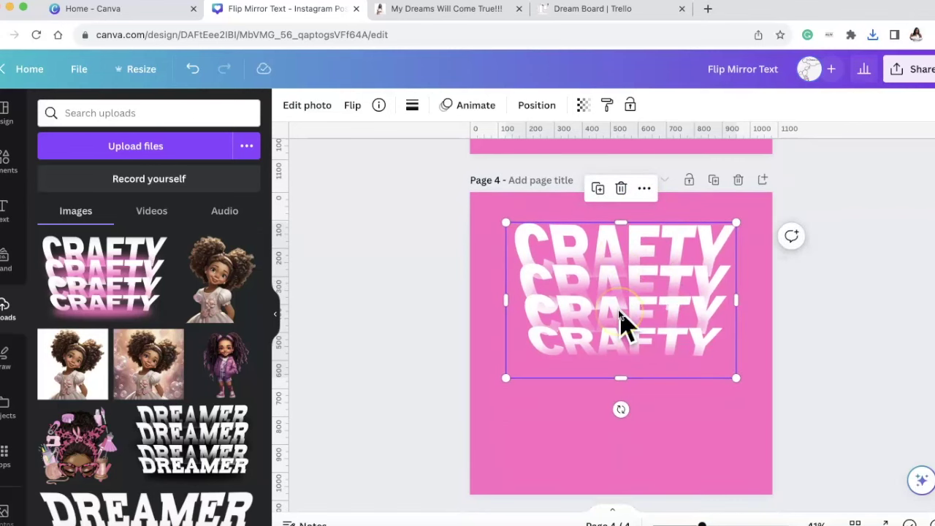
pyautogui.scroll(-2, 618, 309)
pyautogui.moveTo(626, 274); pyautogui.dragTo(627, 267)
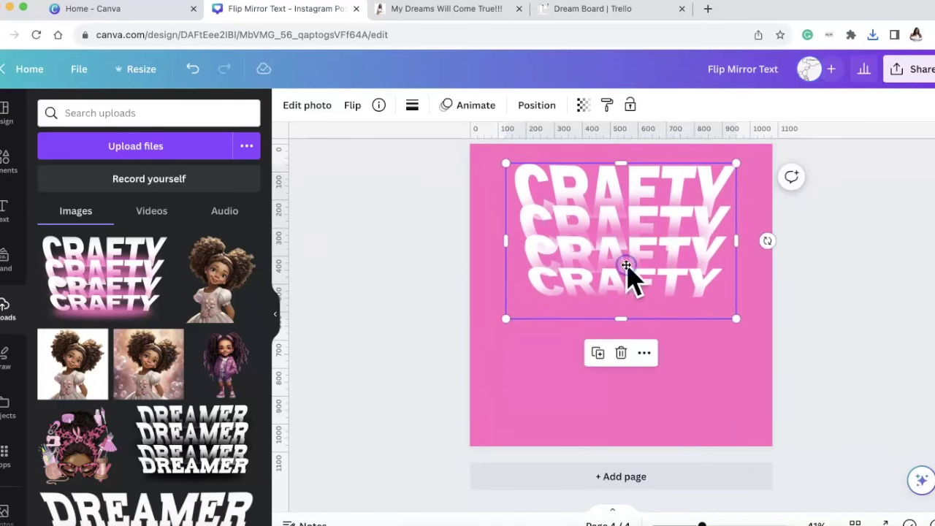
# Step: Duplicate the CRAFTY image on page 4 and flip the copy vertically
pyautogui.click(598, 356)
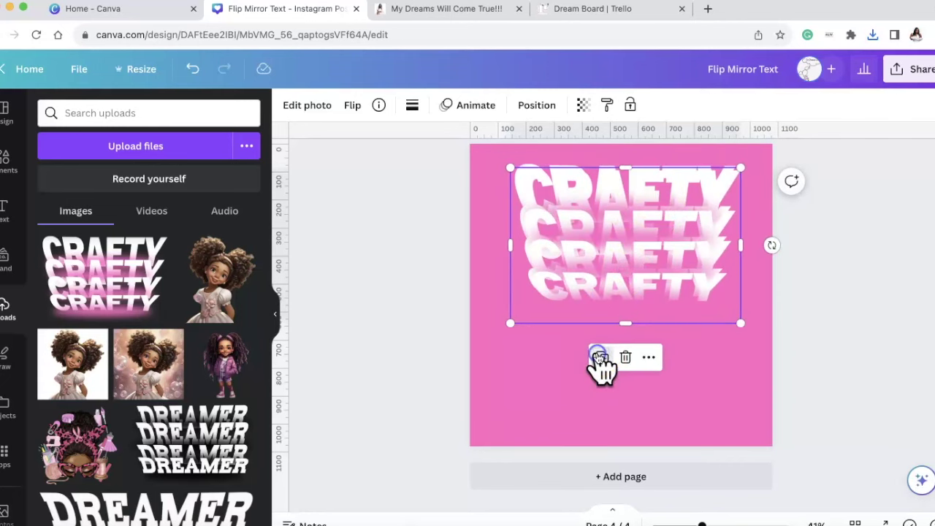
pyautogui.moveTo(647, 198); pyautogui.dragTo(646, 226)
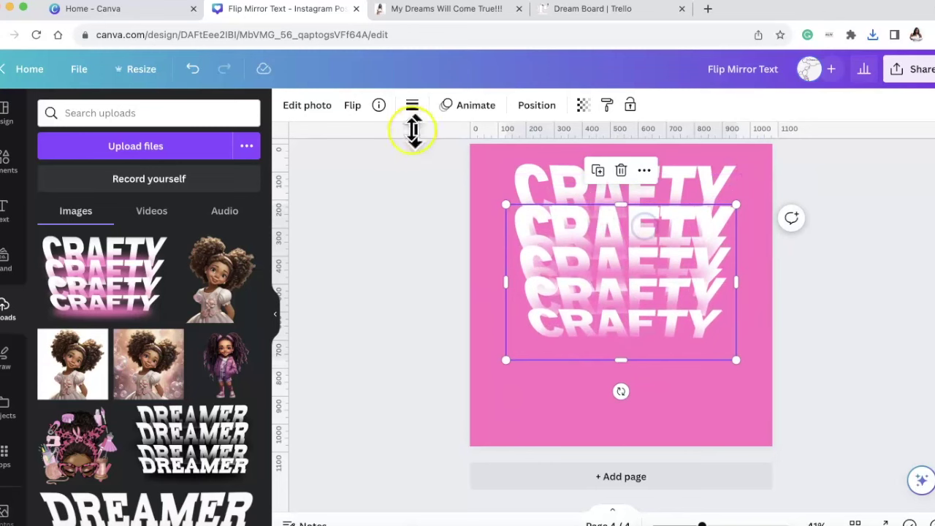
pyautogui.click(352, 108)
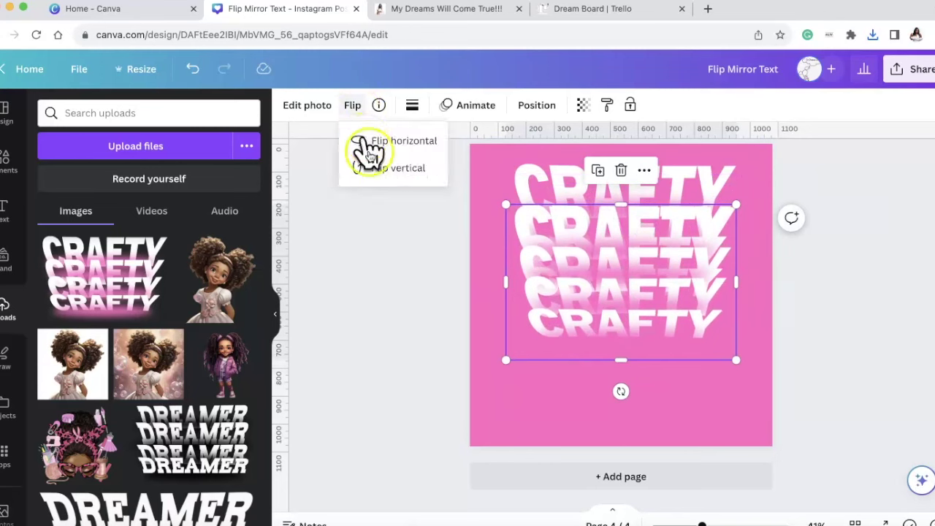
pyautogui.click(378, 174)
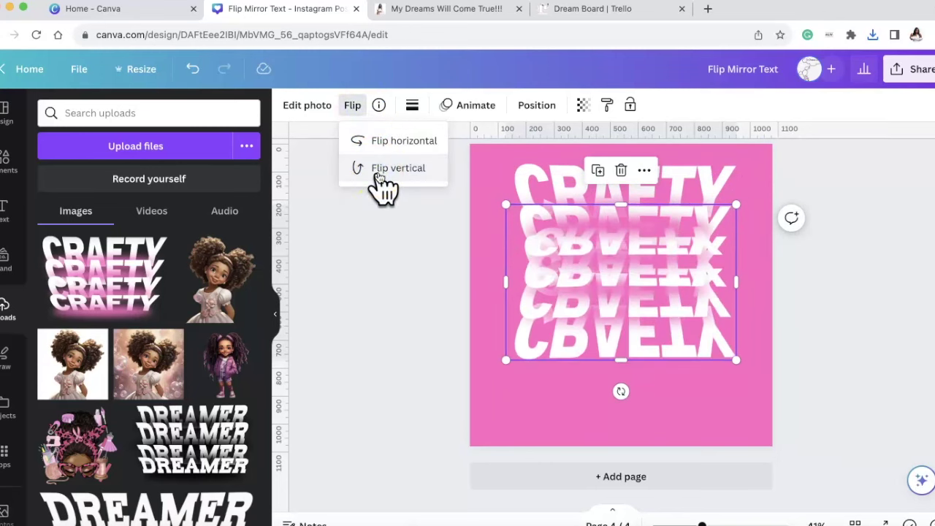
# Step: Move the flipped CRAFTY copy straight down so it mirrors the upright image from below, and deselect it
pyautogui.click(676, 267)
pyautogui.moveTo(673, 260); pyautogui.dragTo(676, 325)
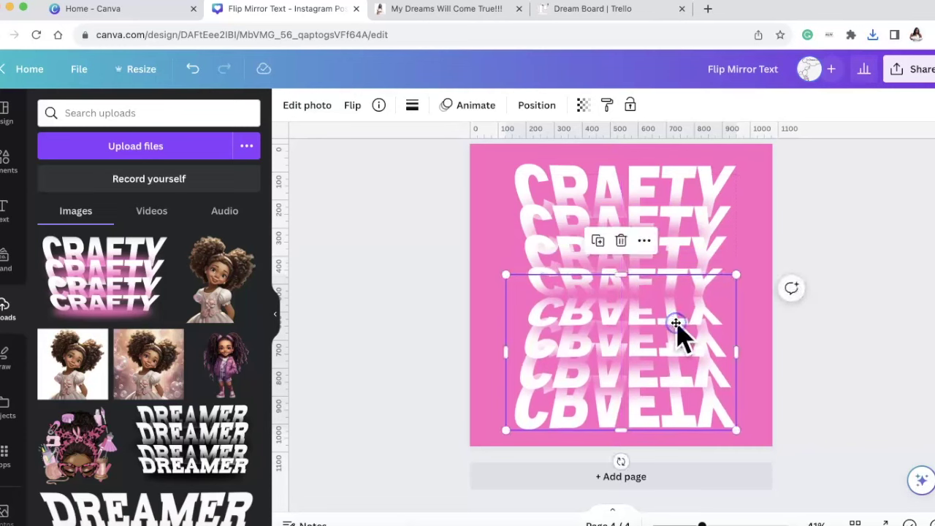
pyautogui.click(877, 220)
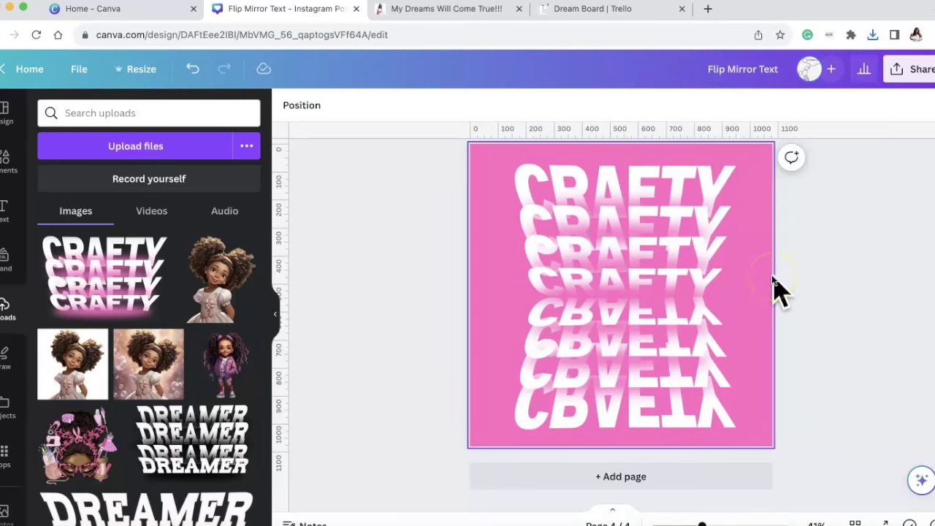
# Step: Group the upright CRAFTY image with its flipped copy on page 4
pyautogui.click(690, 375)
pyautogui.keyDown('shift'); pyautogui.click(668, 248); pyautogui.keyUp('shift')
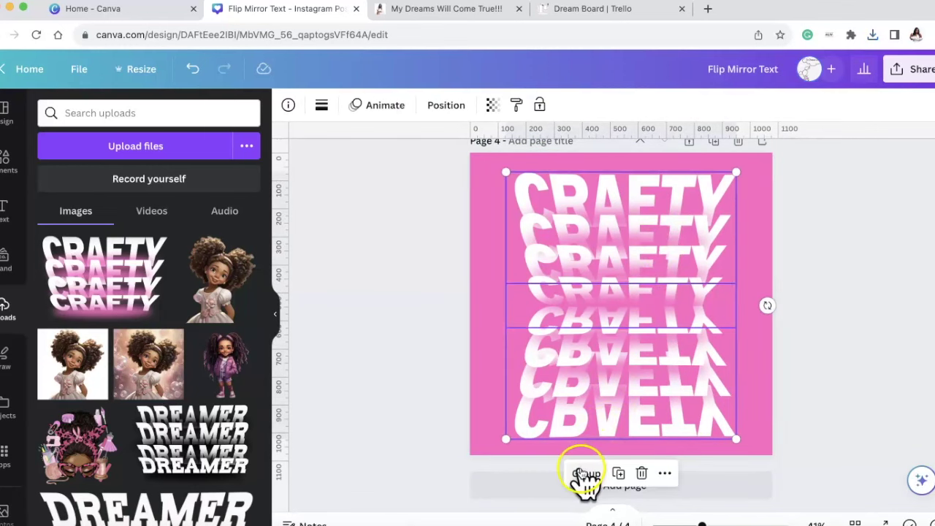
pyautogui.click(585, 474)
pyautogui.click(857, 299)
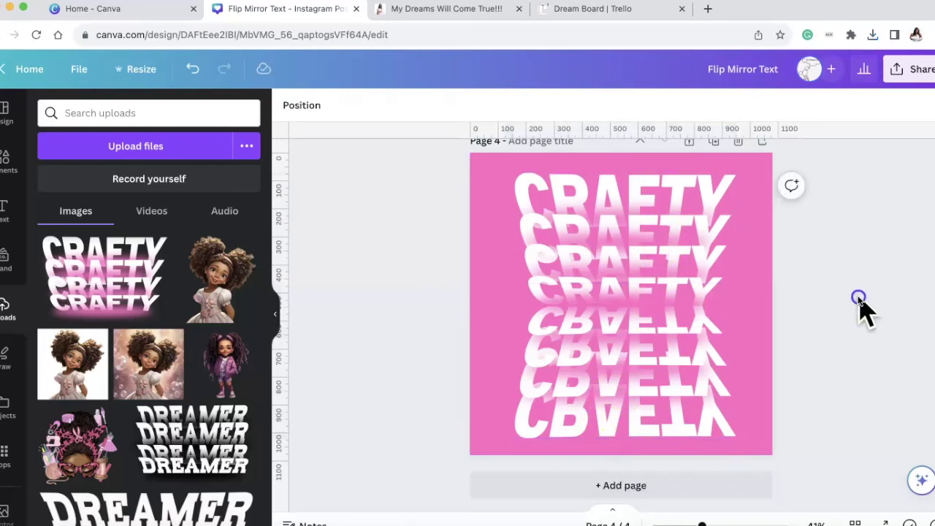
pyautogui.scroll(-1, 859, 307)
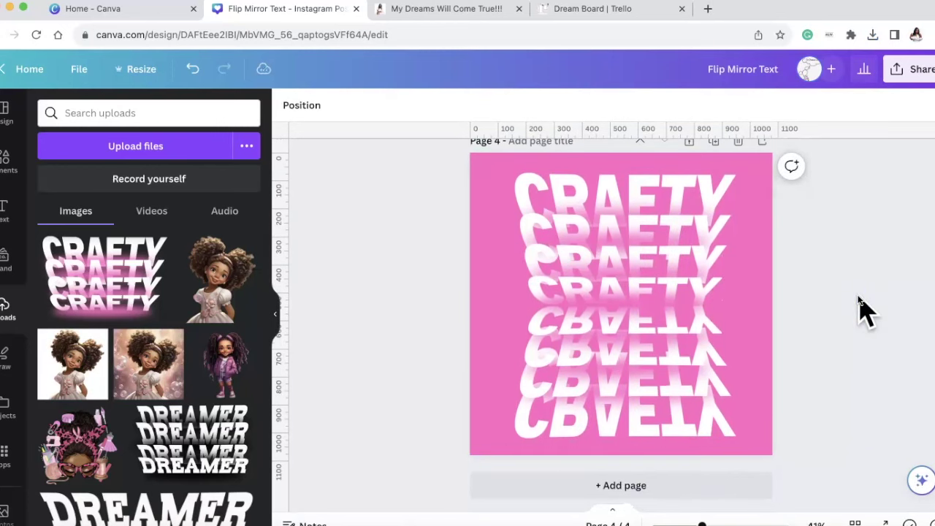
pyautogui.click(633, 223)
pyautogui.click(785, 274)
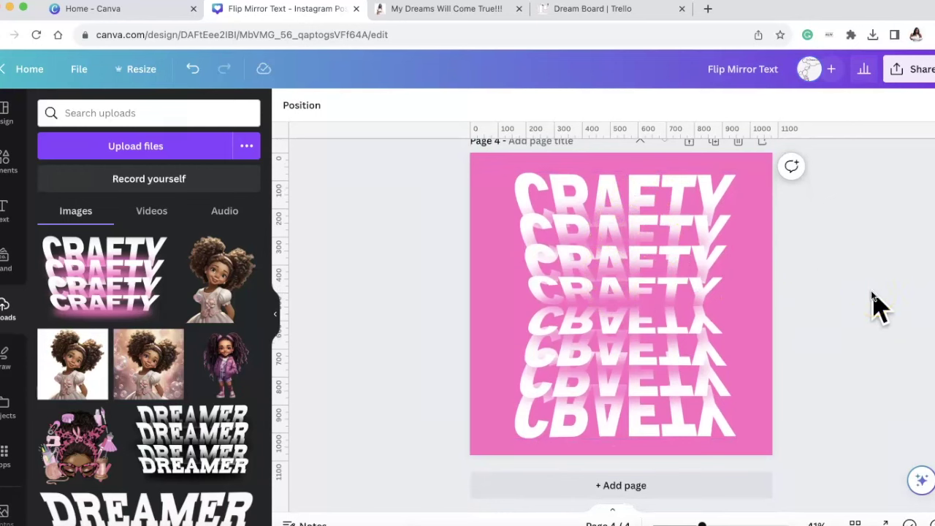